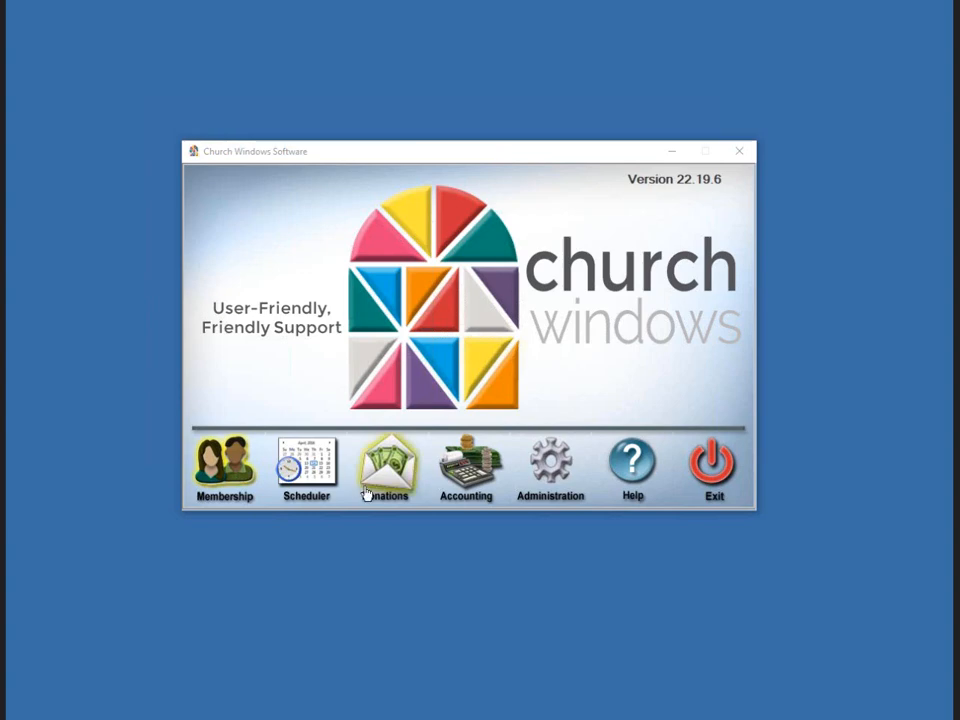
# - Open the Membership module in a maximized window and bring up the options for the attendance Summary By Person report
pyautogui.click(221, 480)
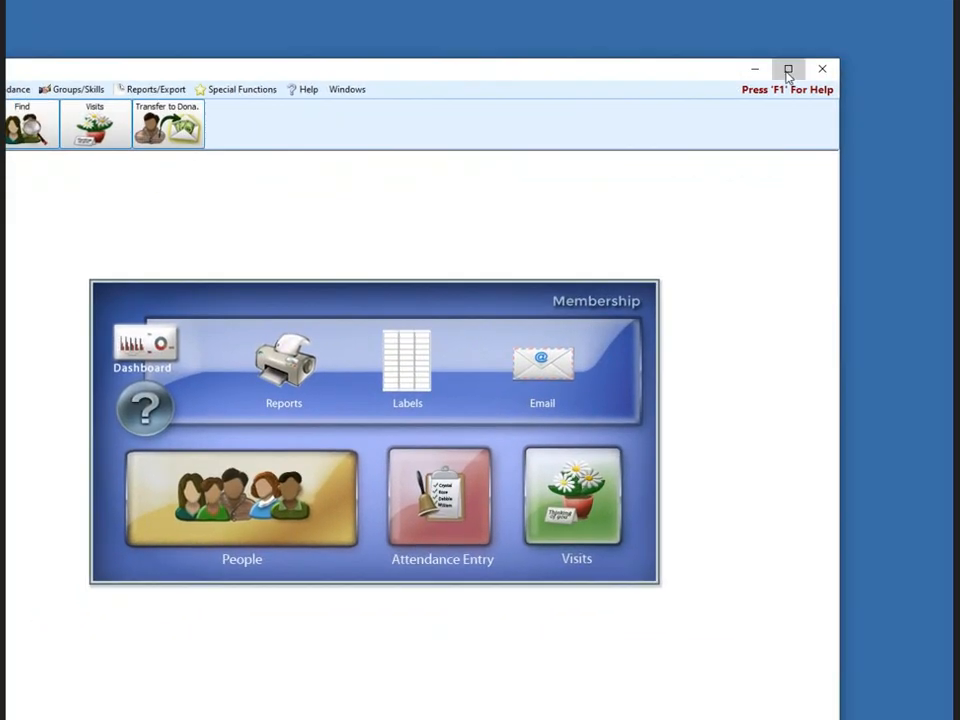
pyautogui.click(786, 69)
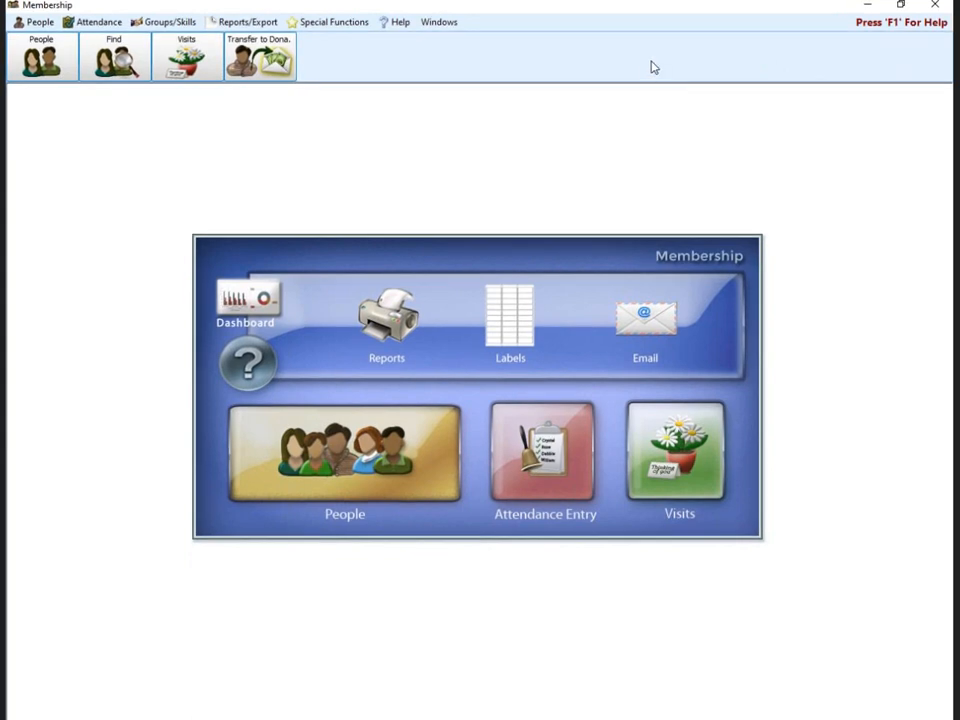
pyautogui.click(231, 24)
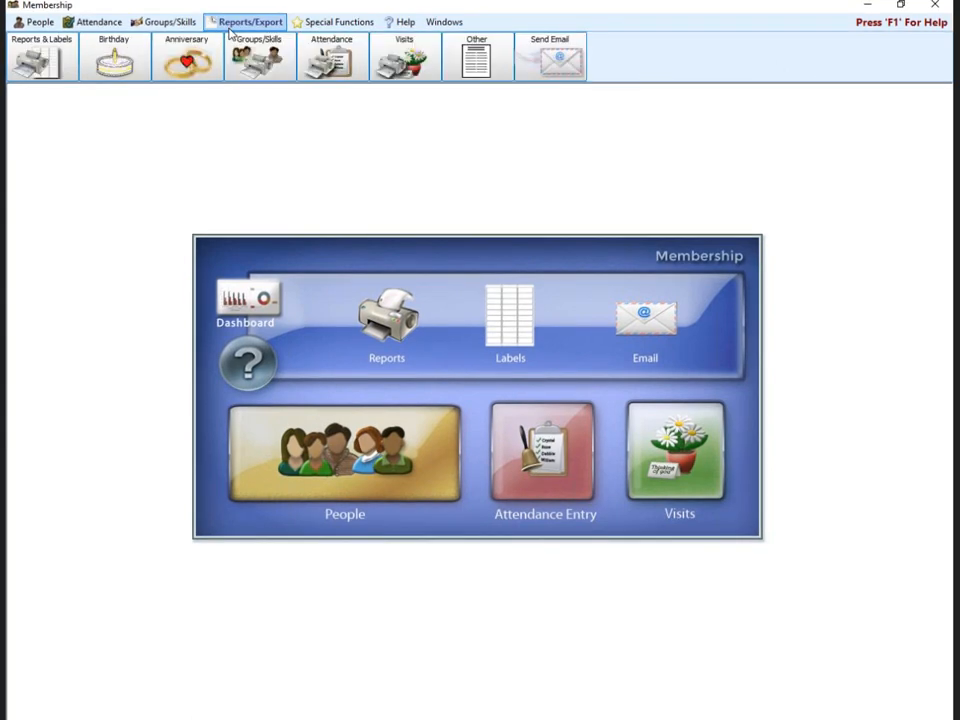
pyautogui.click(337, 52)
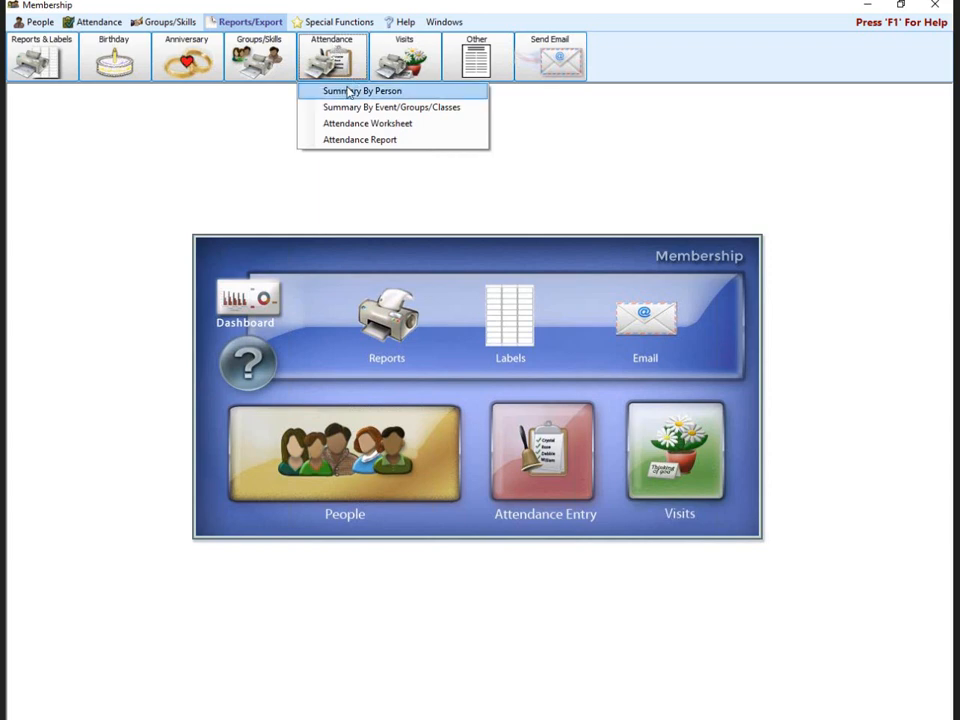
pyautogui.click(350, 91)
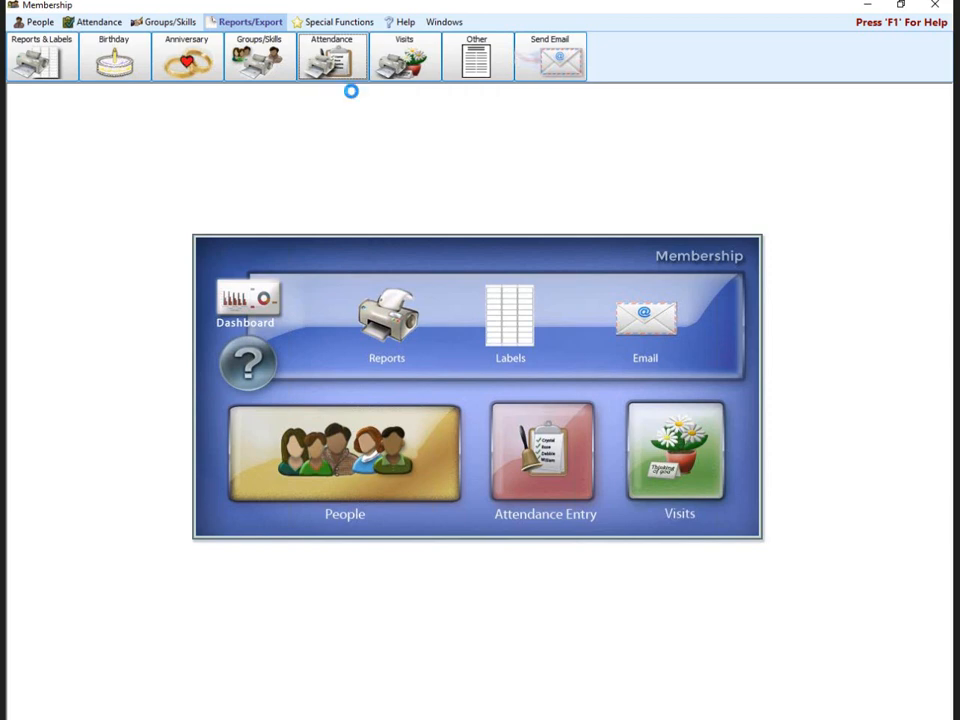
pyautogui.moveTo(410, 245); pyautogui.dragTo(412, 240)
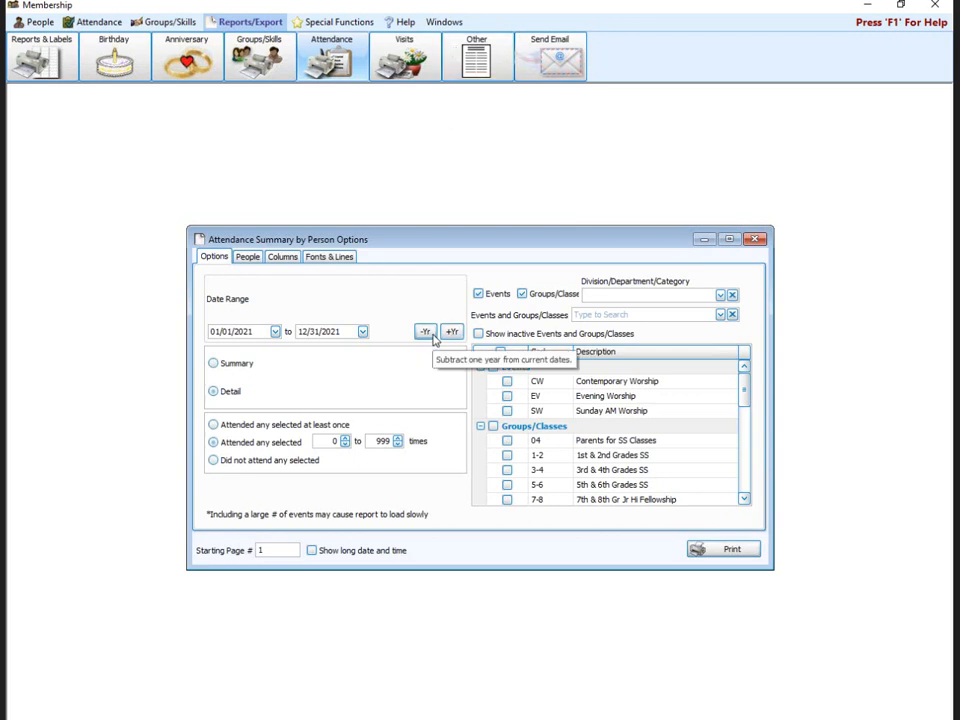
# - Include the Contemporary Worship event in the detail attendance report, preview it enlarged, and close the preview
pyautogui.click(507, 384)
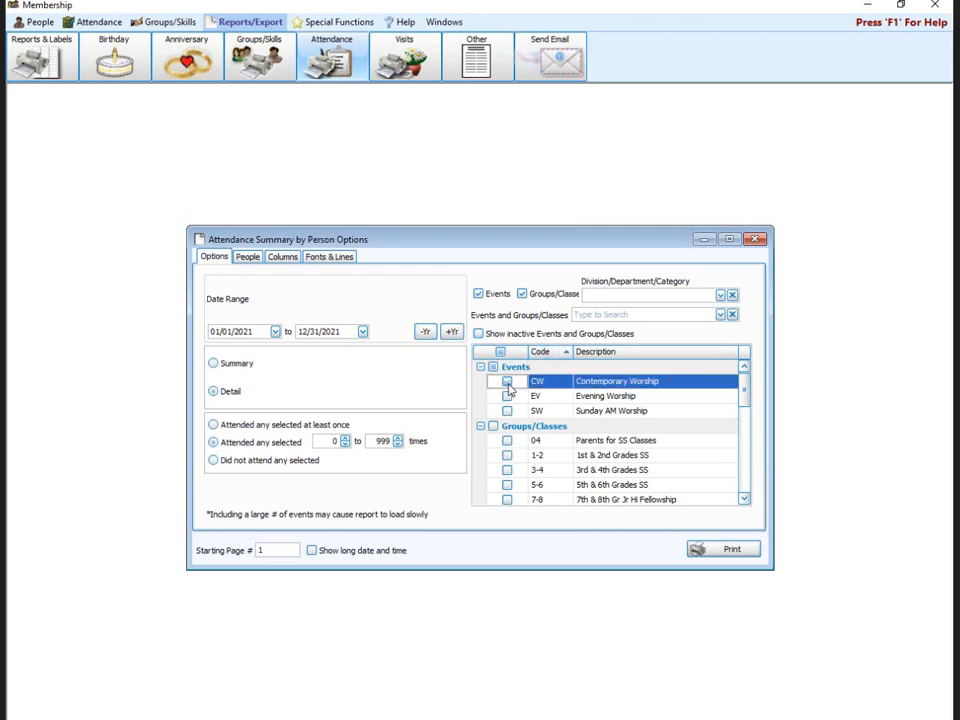
pyautogui.click(507, 383)
pyautogui.click(756, 550)
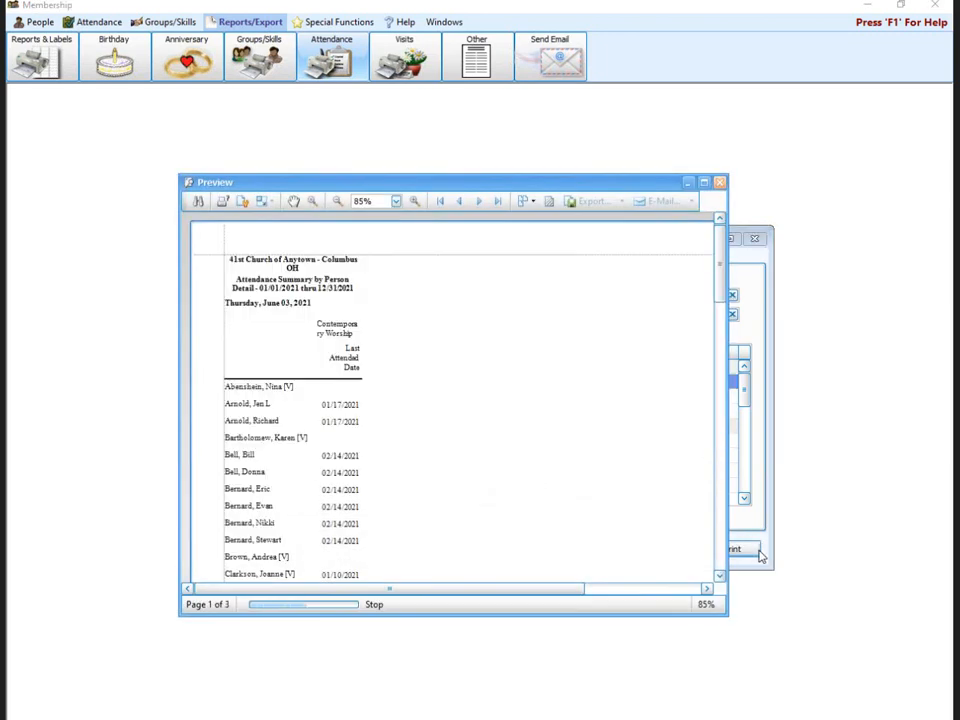
pyautogui.click(703, 182)
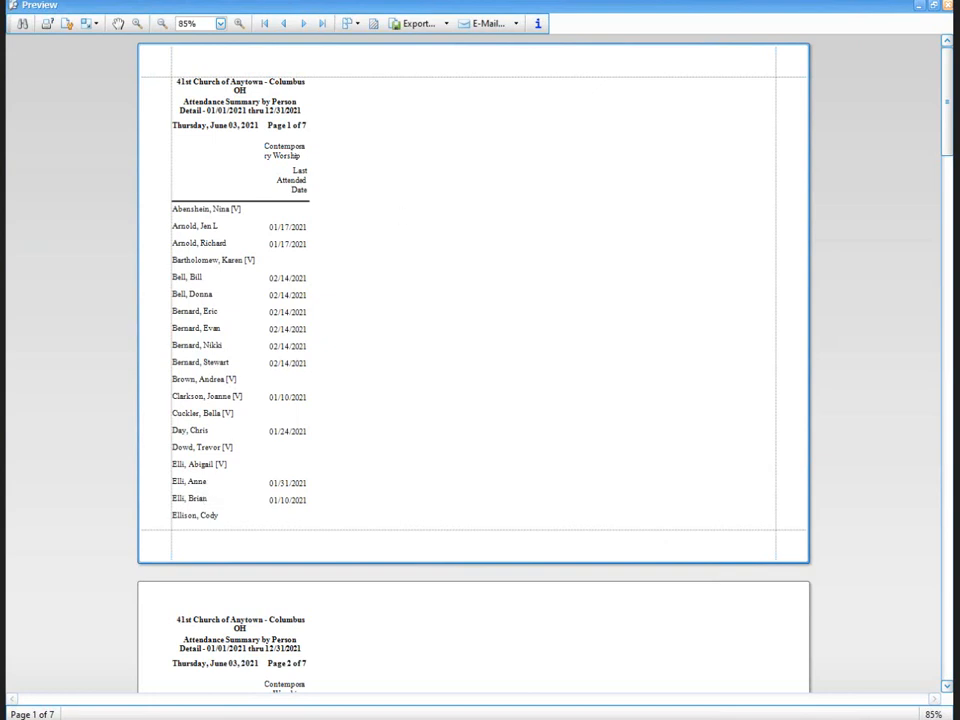
pyautogui.click(947, 8)
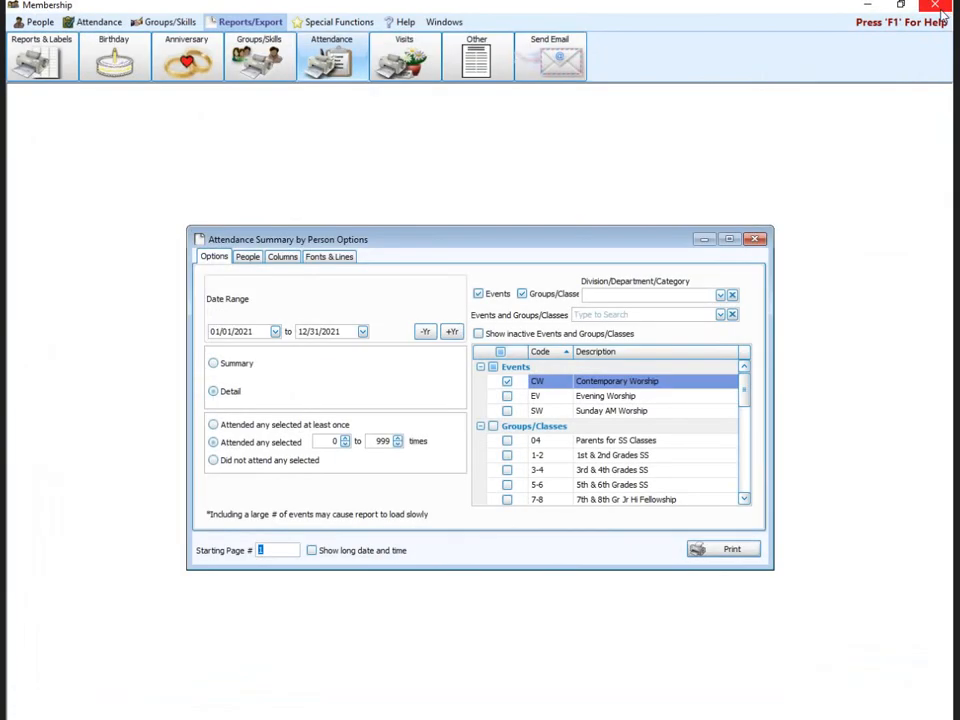
# - Remove the Name (Last, First) column from the report's visible columns and add it back
pyautogui.click(284, 262)
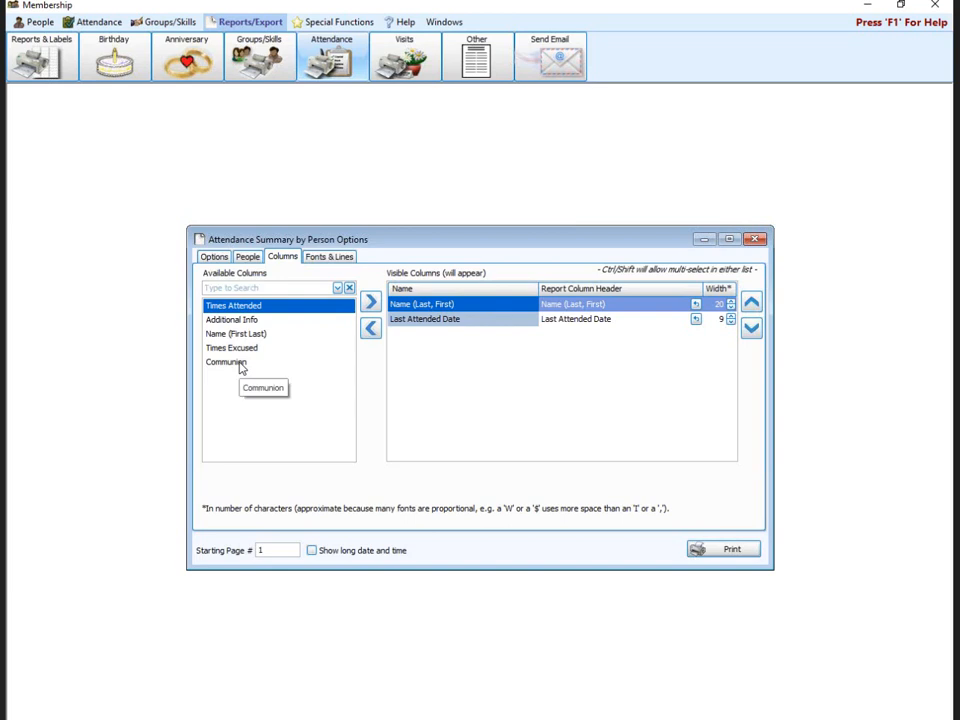
pyautogui.doubleClick(448, 305)
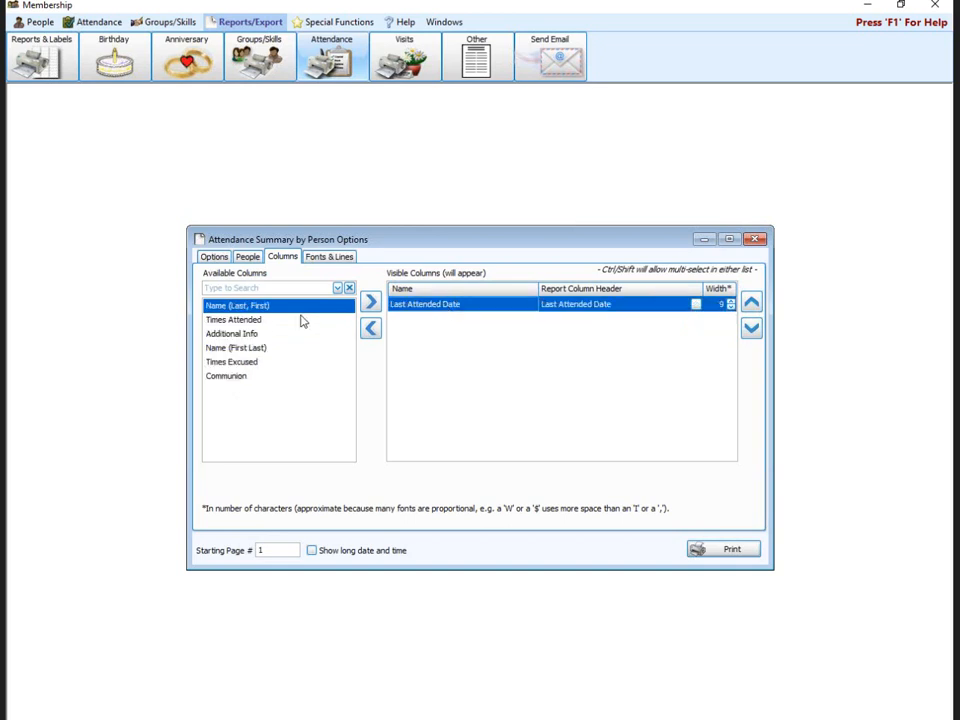
pyautogui.click(370, 303)
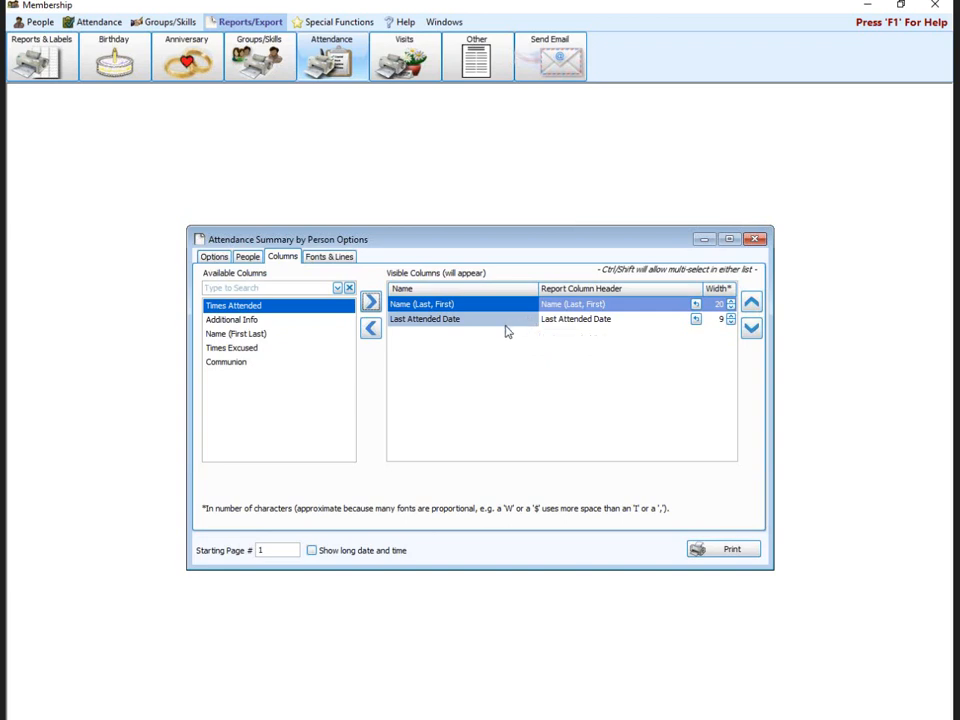
# - Switch the attendance report from Detail to Summary, preview it, and close the preview
pyautogui.click(213, 257)
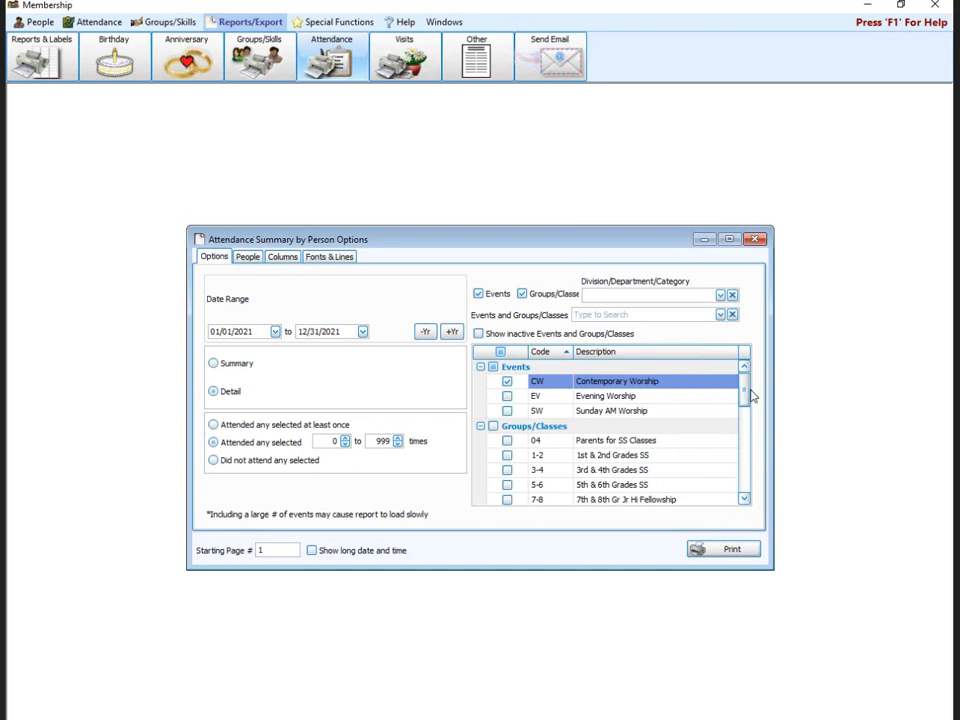
pyautogui.moveTo(746, 396)
pyautogui.mouseDown()
pyautogui.moveTo(746, 479)
pyautogui.moveTo(746, 417)
pyautogui.mouseUp()
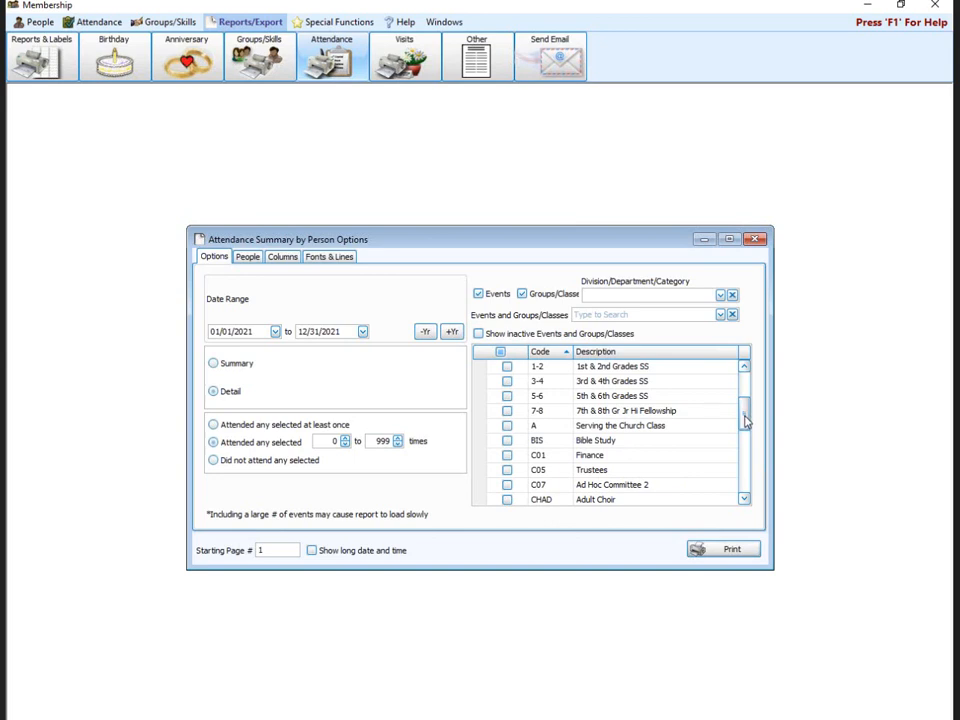
pyautogui.moveTo(746, 420); pyautogui.dragTo(754, 482)
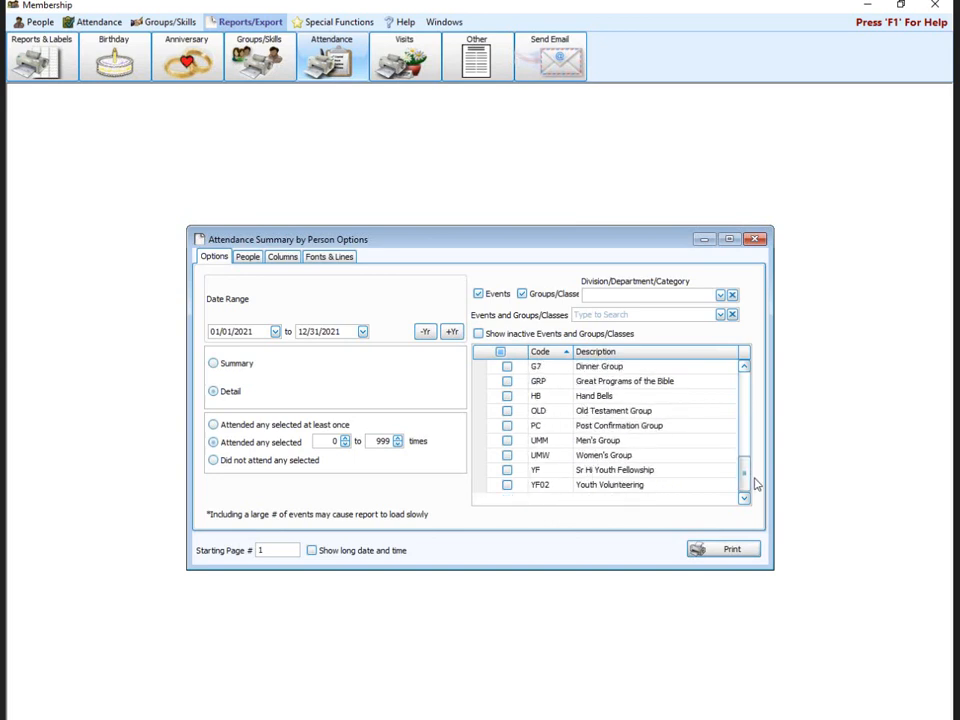
pyautogui.moveTo(755, 478); pyautogui.dragTo(752, 469)
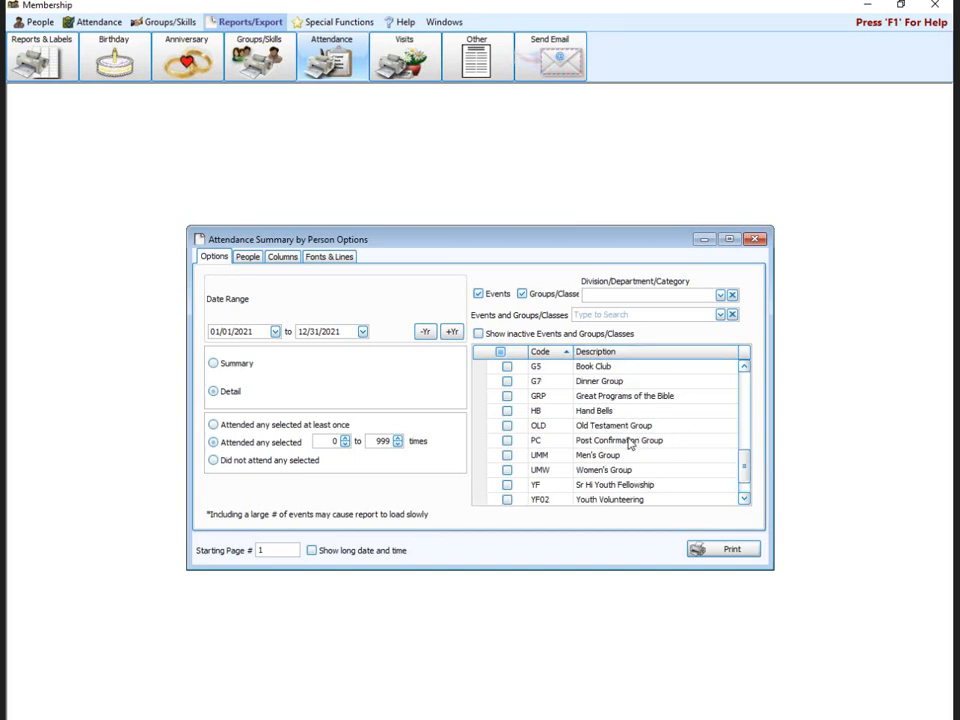
pyautogui.moveTo(742, 472); pyautogui.dragTo(742, 382)
pyautogui.click(238, 364)
pyautogui.click(238, 366)
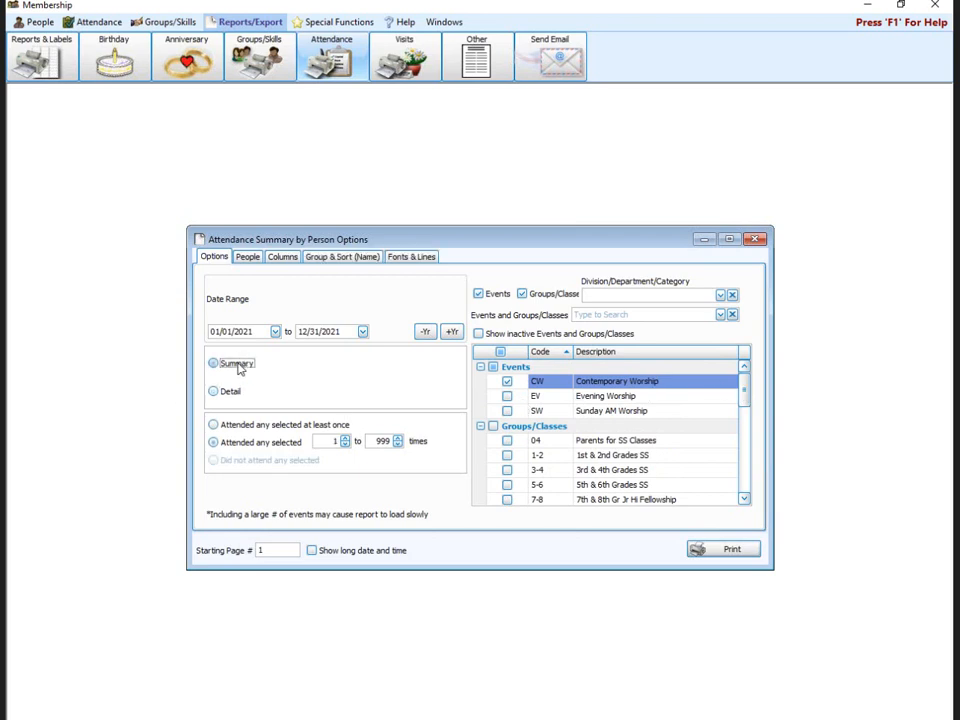
pyautogui.click(743, 550)
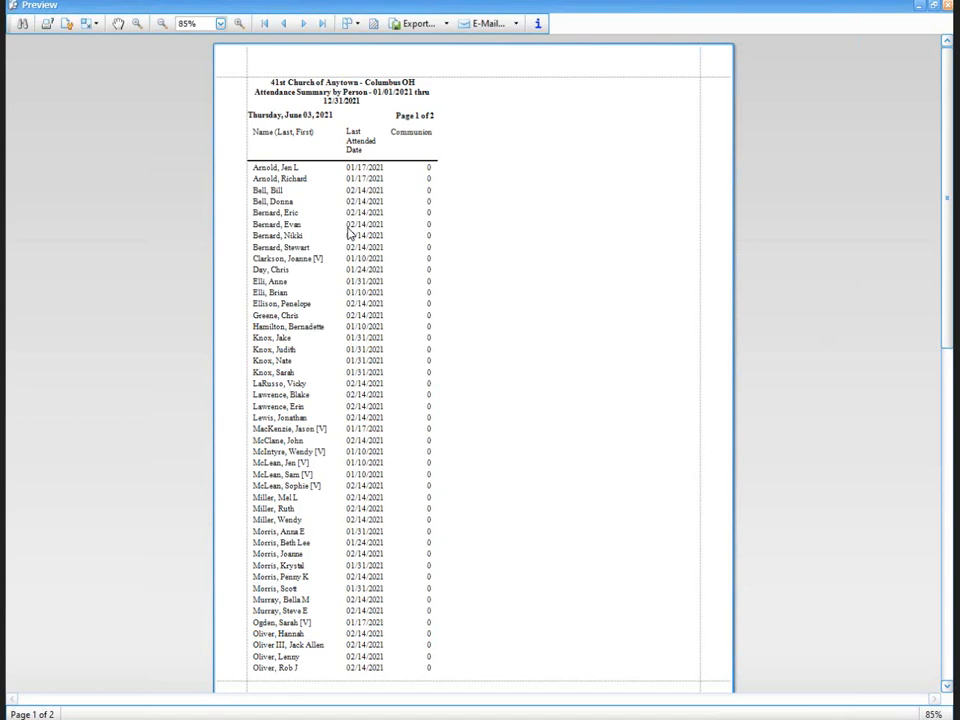
pyautogui.click(948, 6)
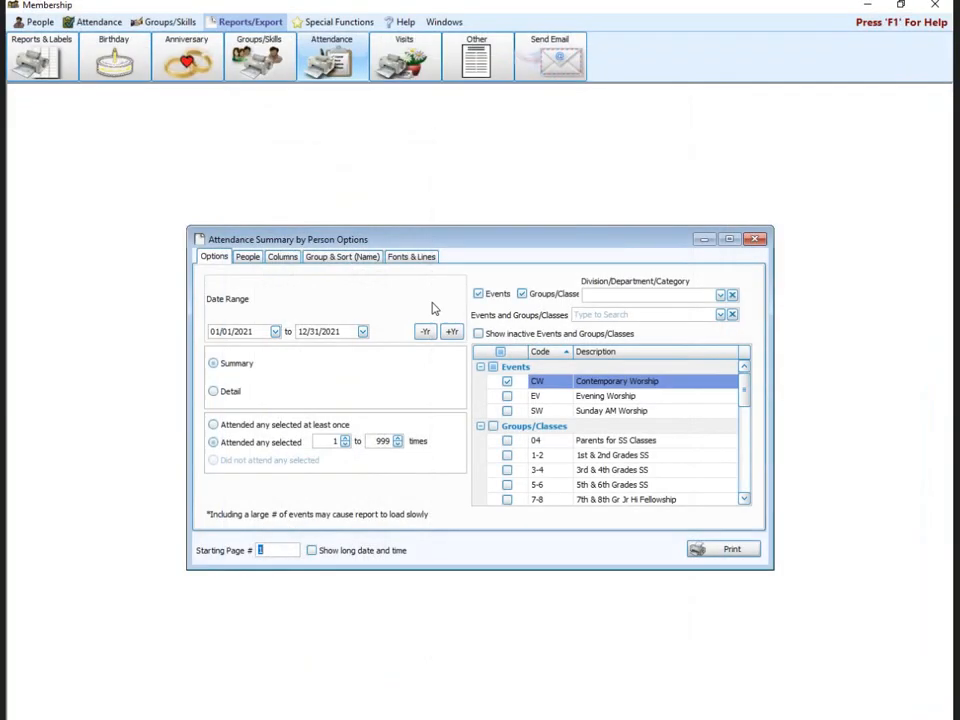
# - Replace the report's Communion column with Times Attended and Last Event Attended, and preview the summary report
pyautogui.click(282, 256)
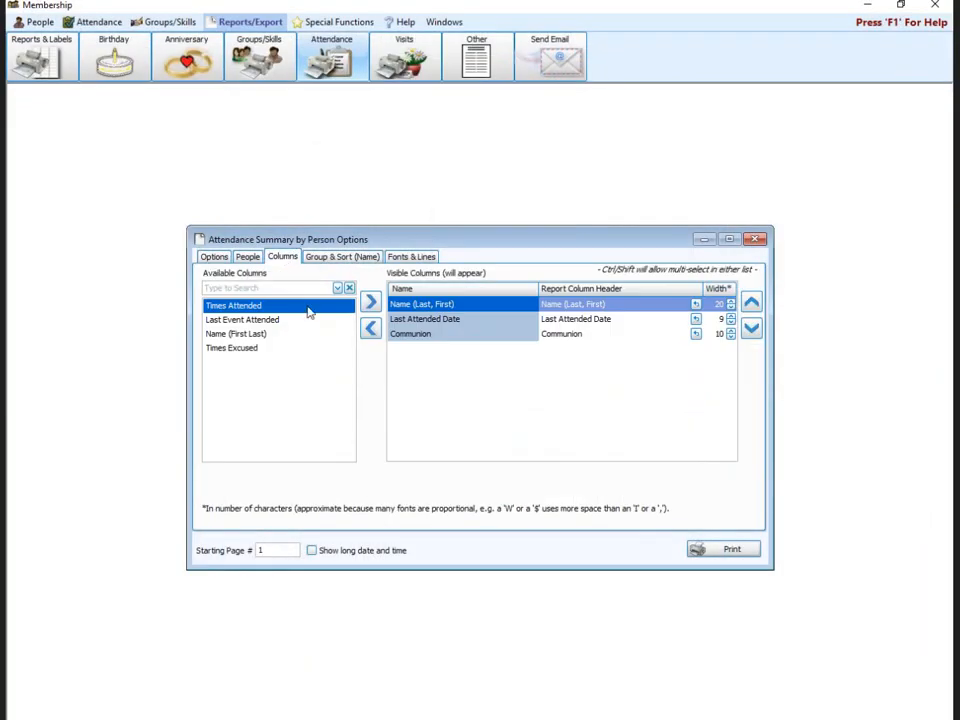
pyautogui.click(422, 336)
pyautogui.click(370, 329)
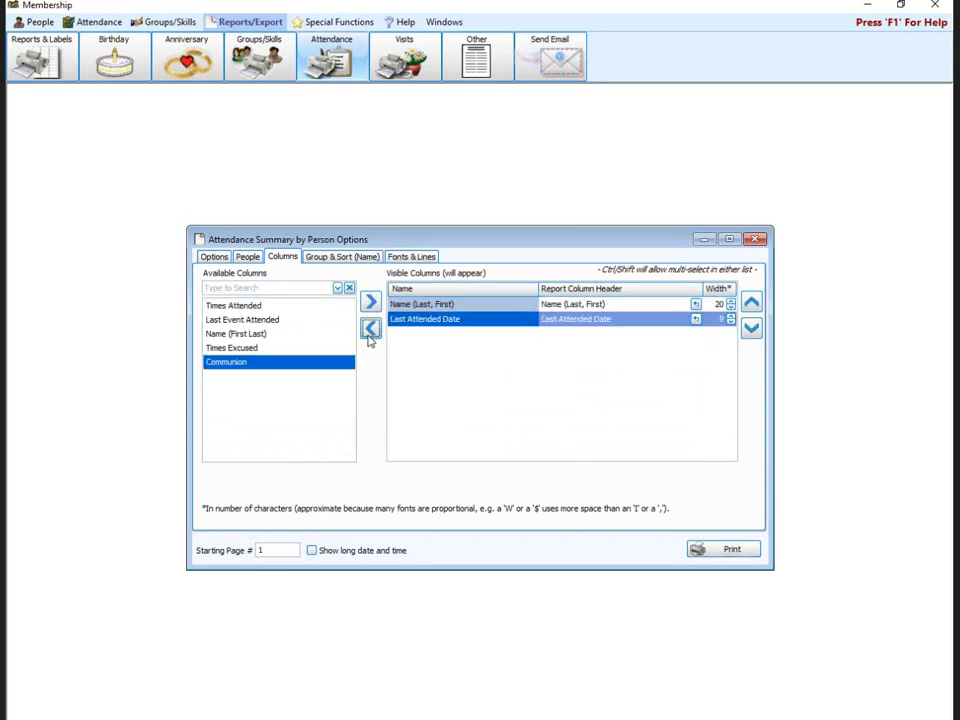
pyautogui.click(238, 306)
pyautogui.doubleClick(238, 307)
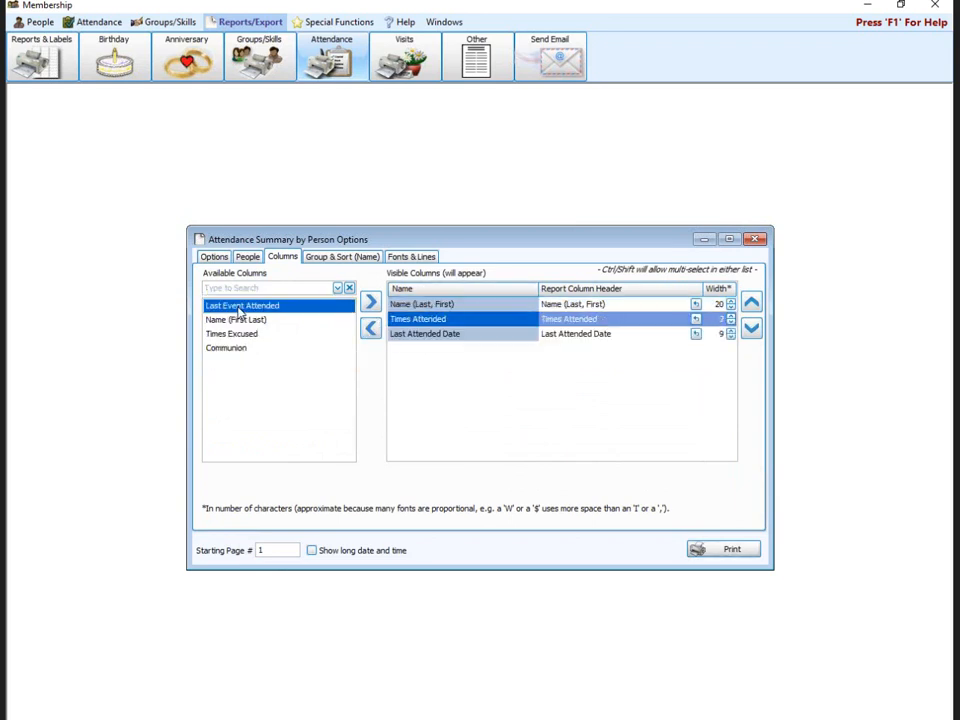
pyautogui.doubleClick(239, 307)
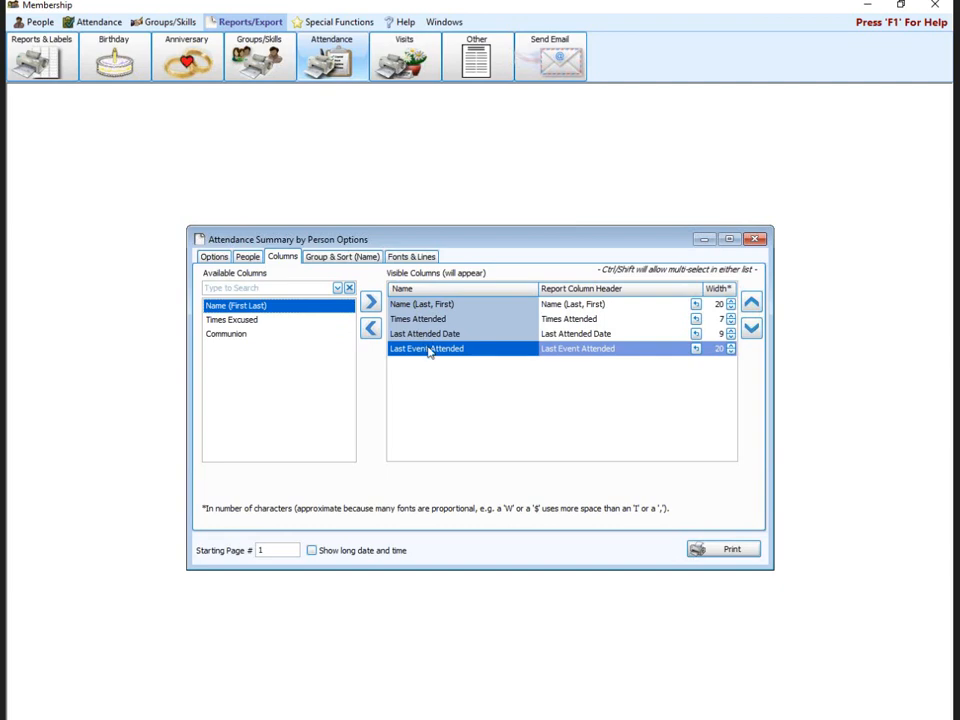
pyautogui.click(730, 550)
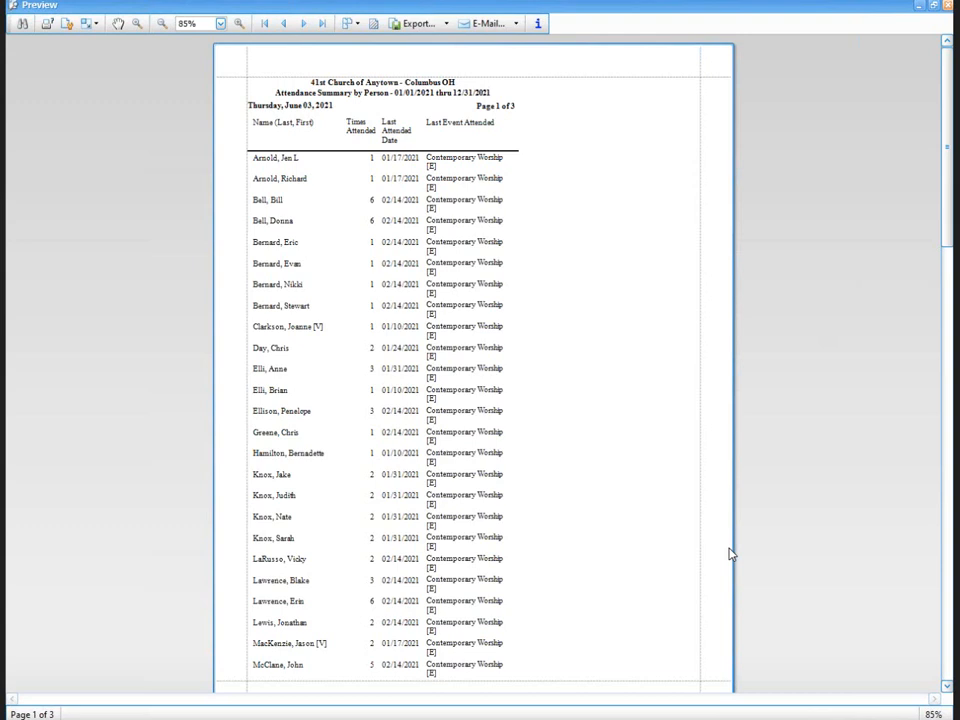
pyautogui.click(949, 6)
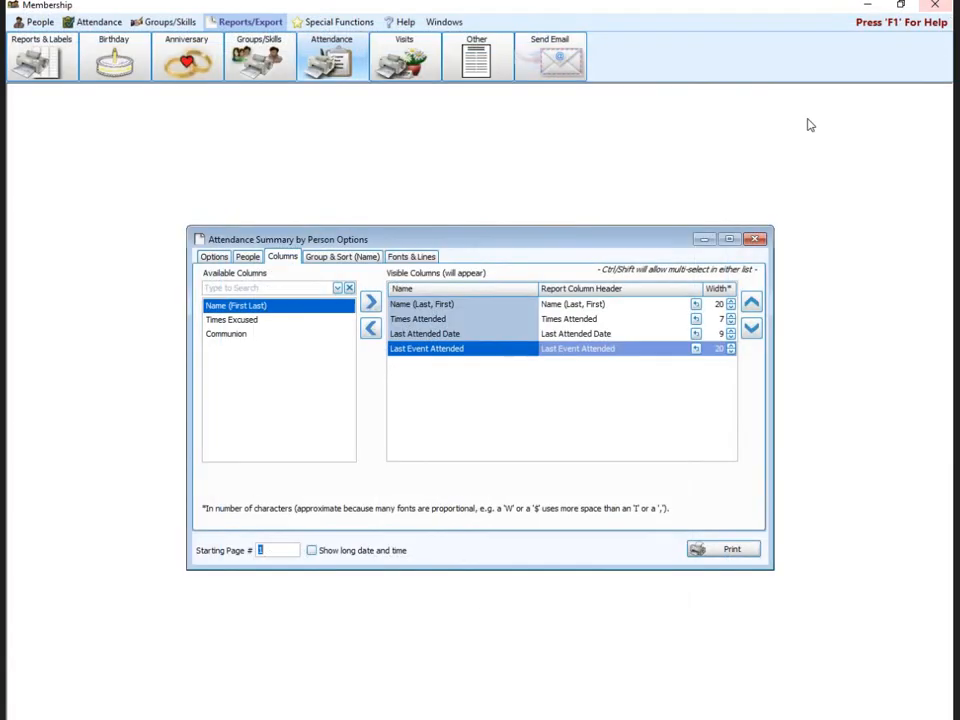
# - Exclude the Visitors category from the people in the report and include it again
pyautogui.click(246, 257)
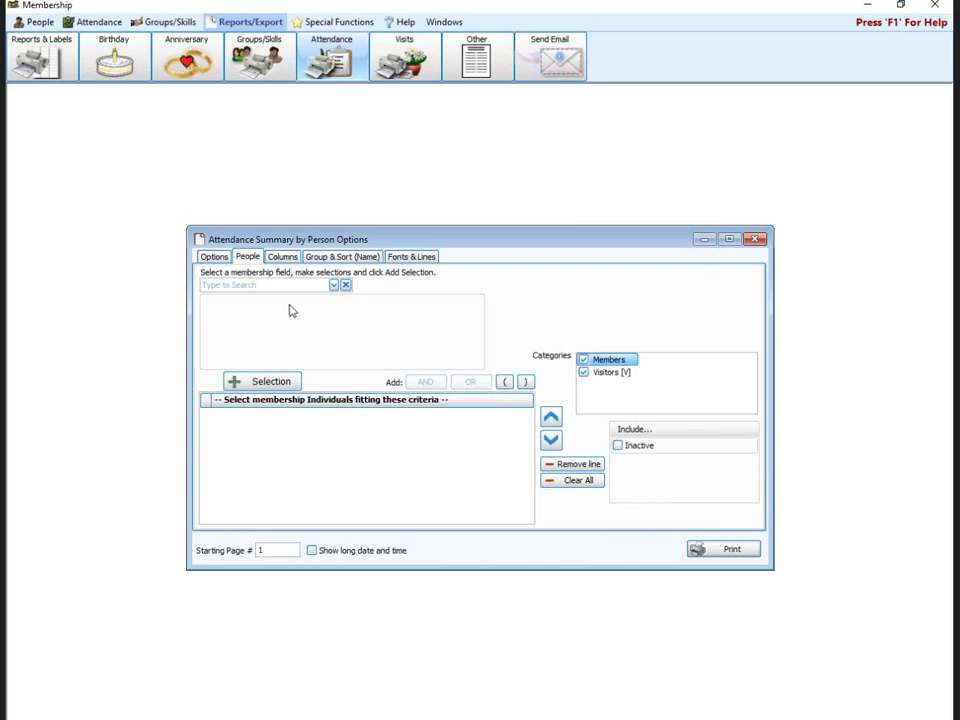
pyautogui.click(617, 376)
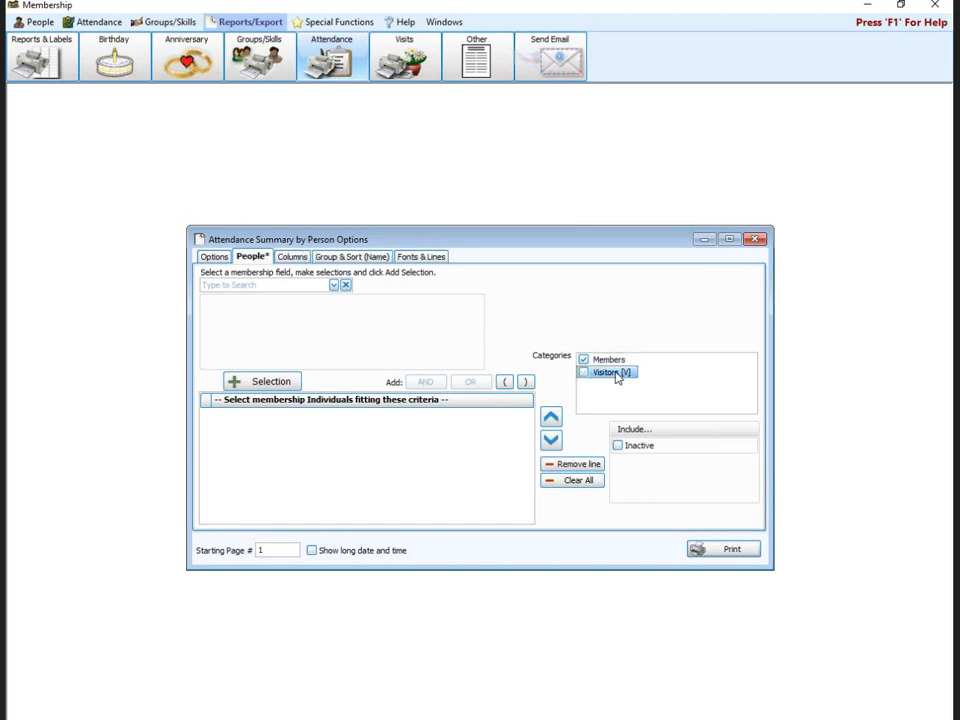
pyautogui.click(617, 376)
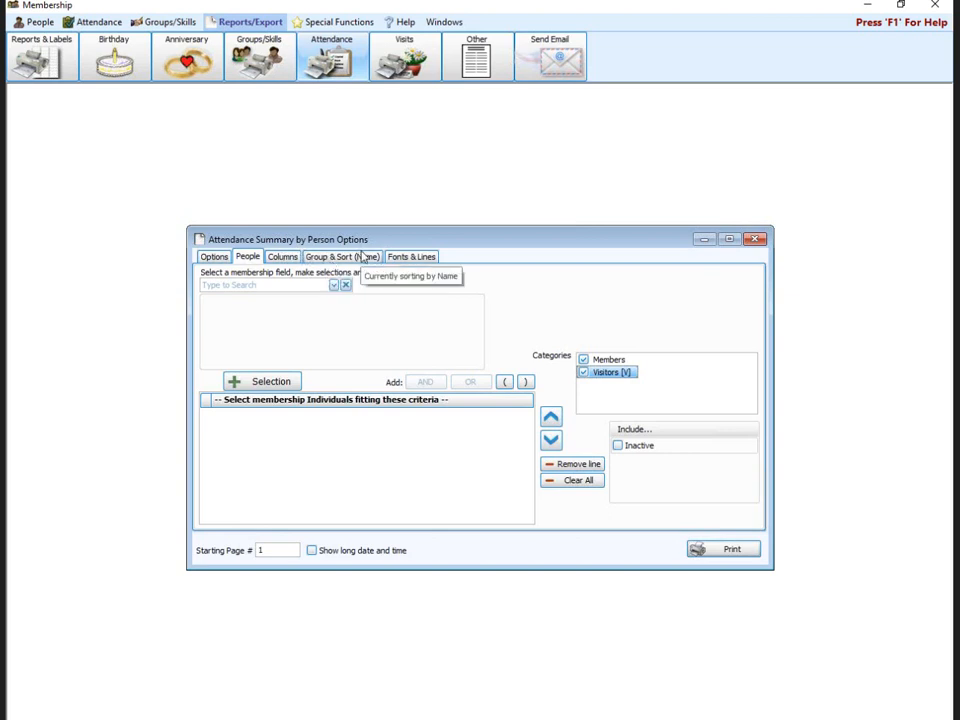
# - Shorten the report column header of Name (Last, First) to "Name" and preview the summary report
pyautogui.click(283, 258)
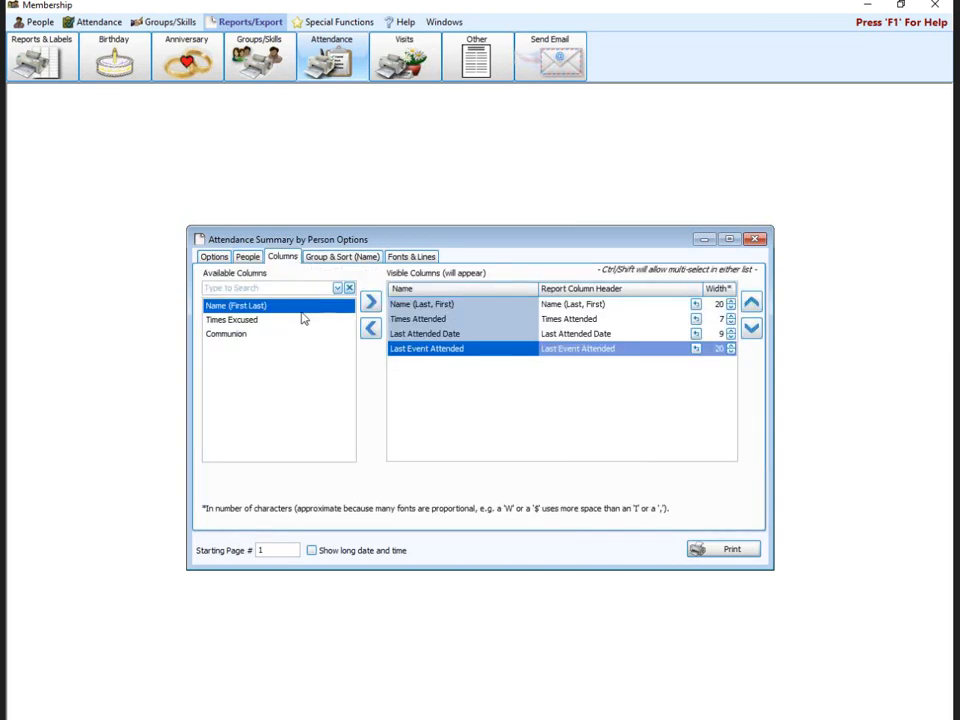
pyautogui.click(648, 305)
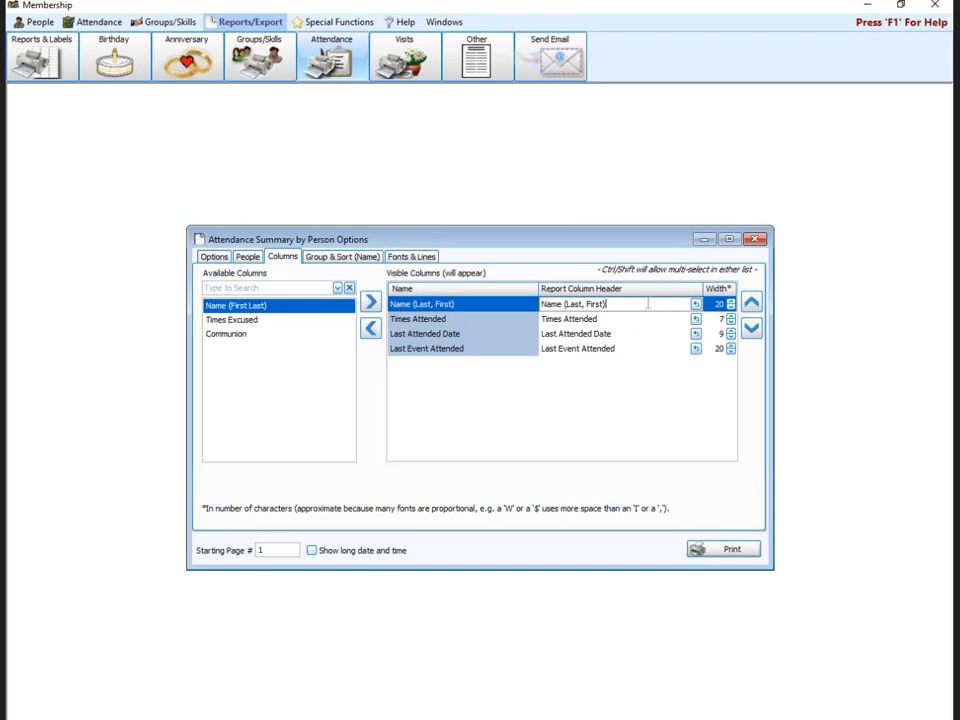
pyautogui.press('BackSpace')
pyautogui.press('BackSpace')
pyautogui.press('BackSpace')
pyautogui.press('BackSpace')
pyautogui.press('BackSpace')
pyautogui.press('BackSpace')
pyautogui.press('BackSpace')
pyautogui.press('BackSpace')
pyautogui.press('BackSpace')
pyautogui.press('BackSpace')
pyautogui.press('BackSpace')
pyautogui.press('BackSpace')
pyautogui.press('BackSpace')
pyautogui.press('BackSpace')
pyautogui.click(739, 549)
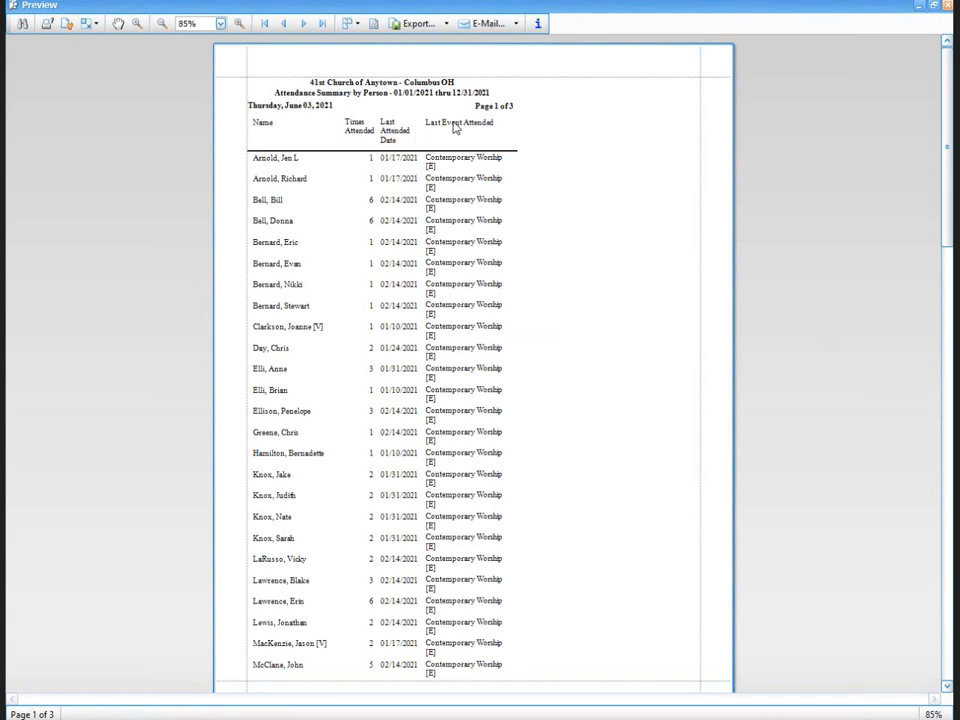
pyautogui.click(947, 6)
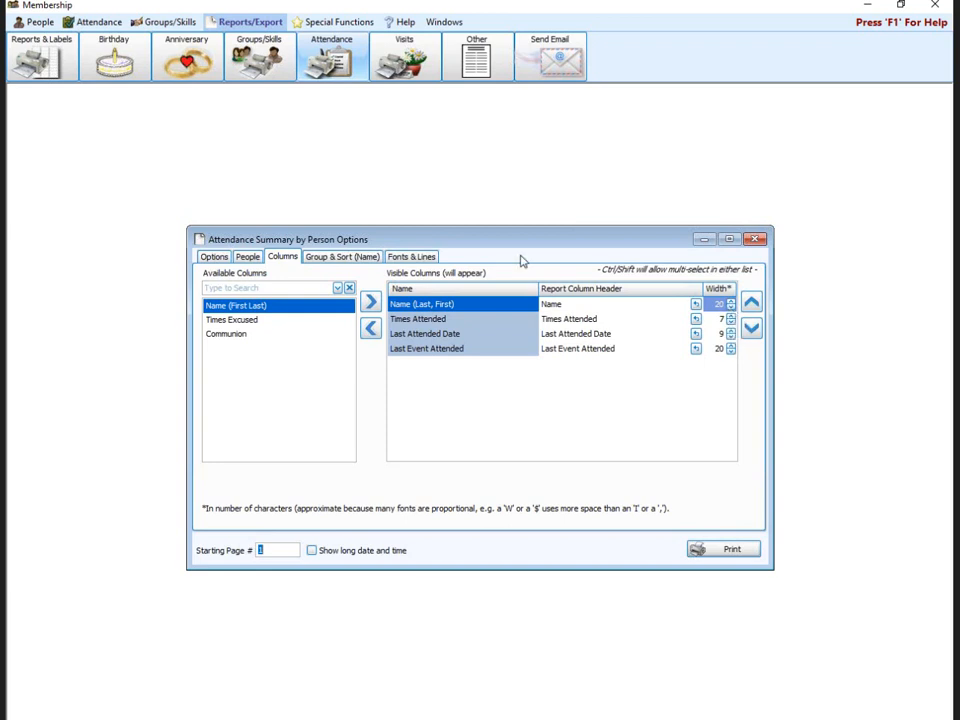
# - Sort the report by Last Attended Date with grouping on that field, preview it, and close the preview and the report options
pyautogui.click(224, 261)
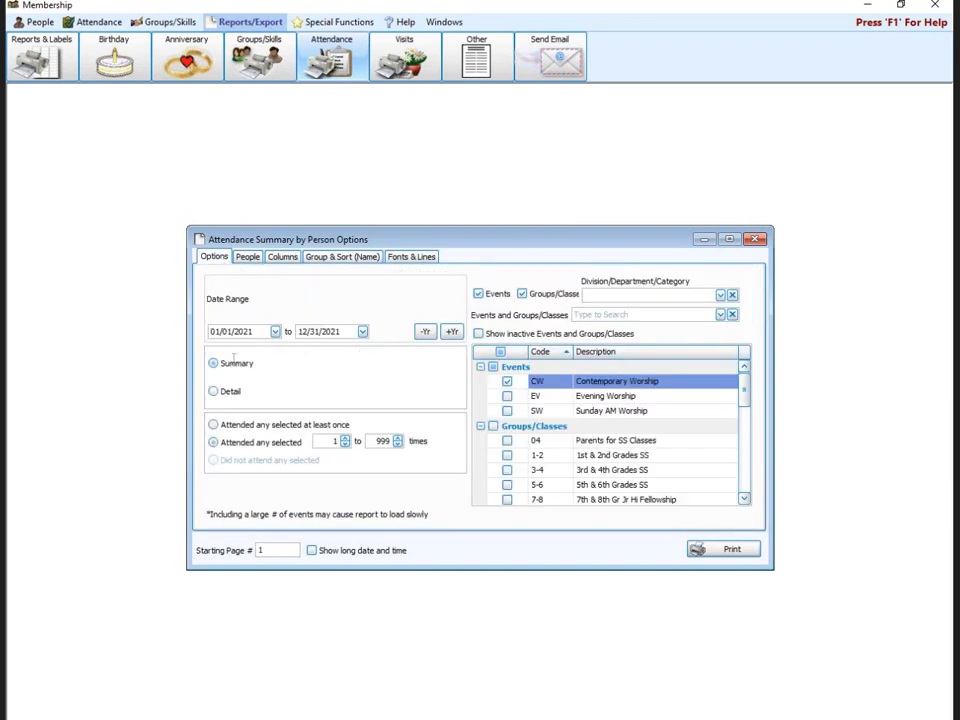
pyautogui.click(333, 259)
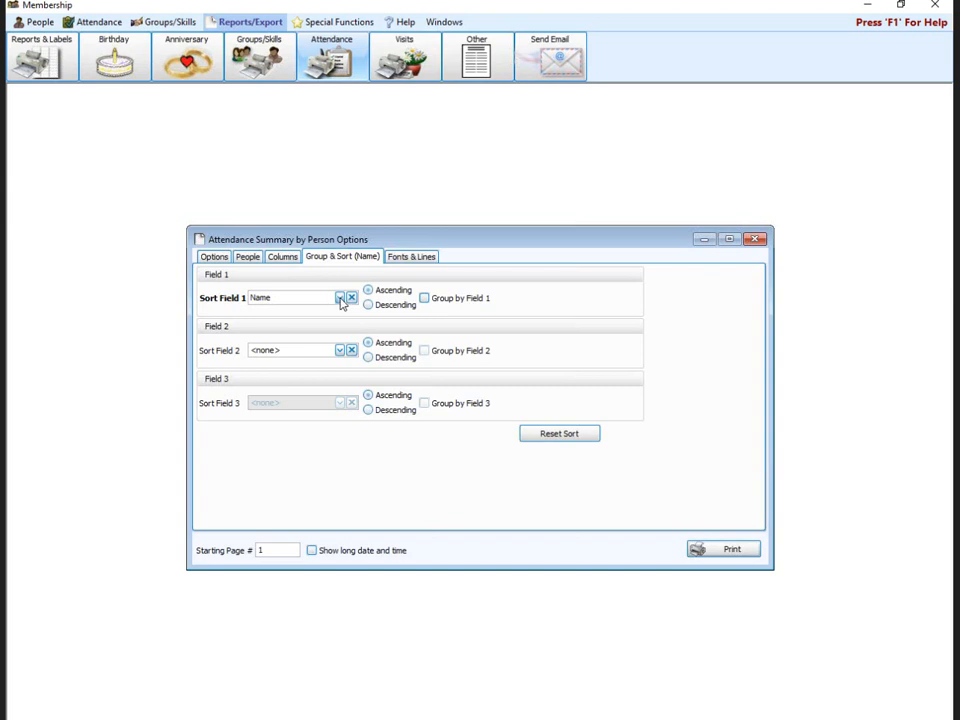
pyautogui.click(340, 299)
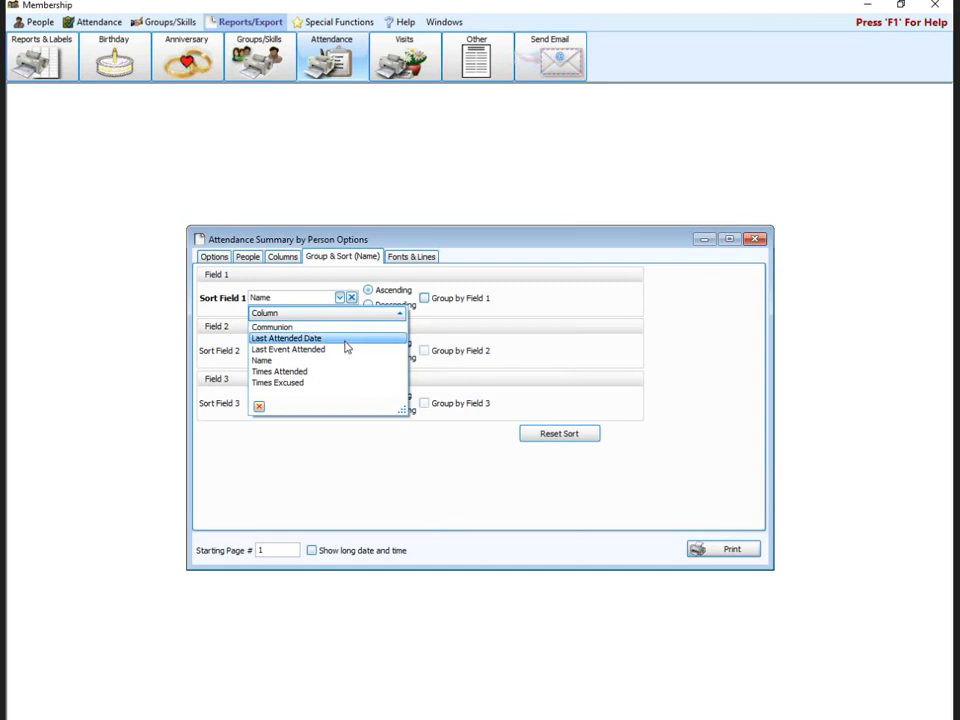
pyautogui.click(345, 340)
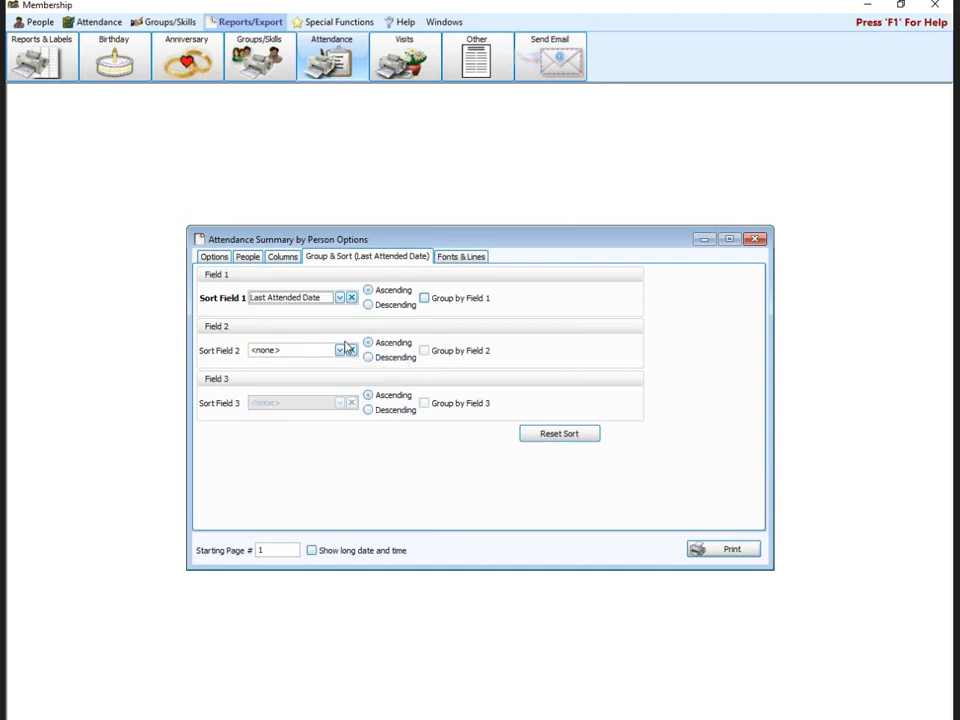
pyautogui.click(471, 306)
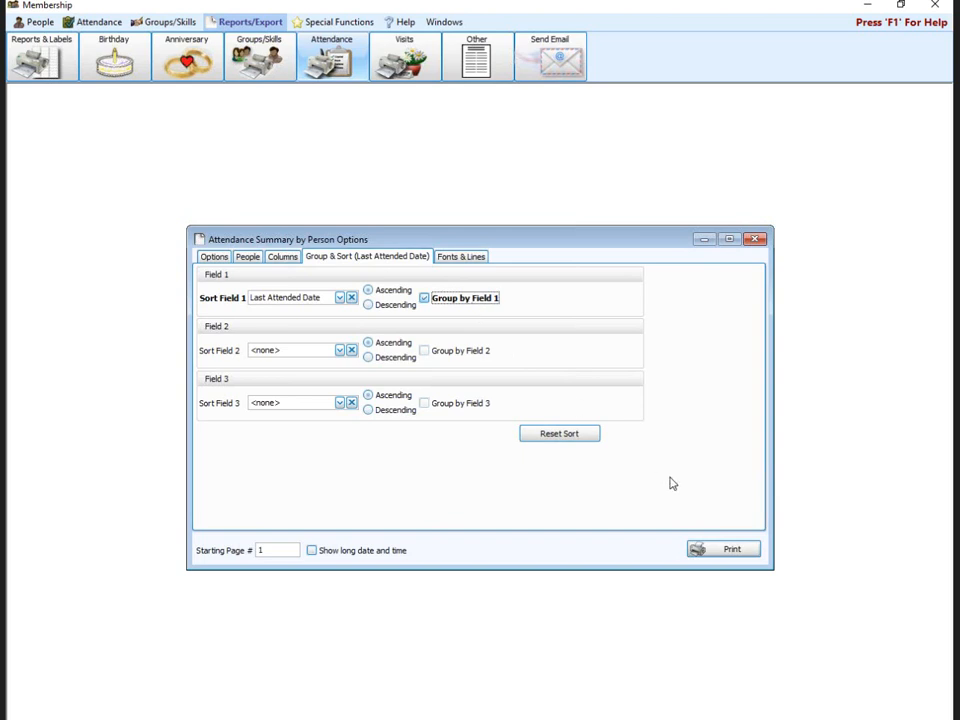
pyautogui.click(755, 551)
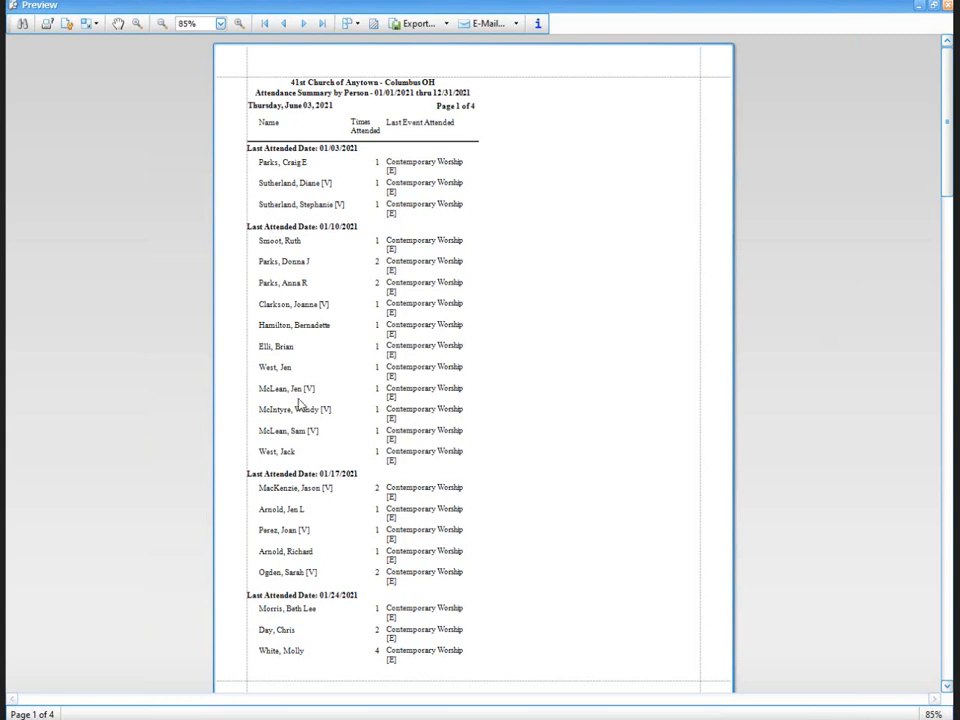
pyautogui.click(948, 6)
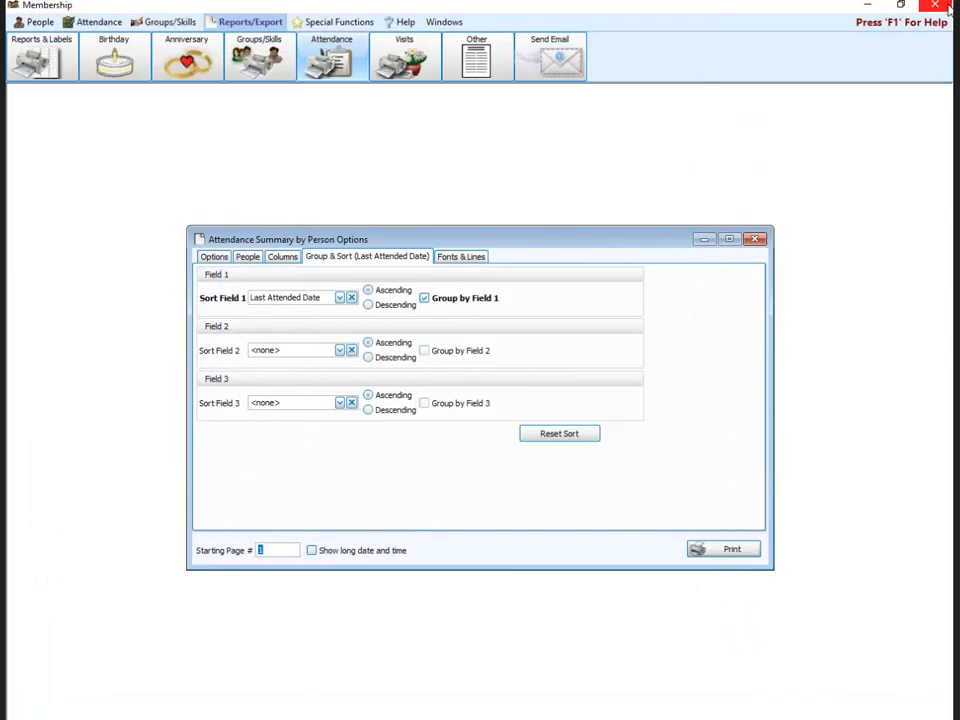
pyautogui.click(477, 257)
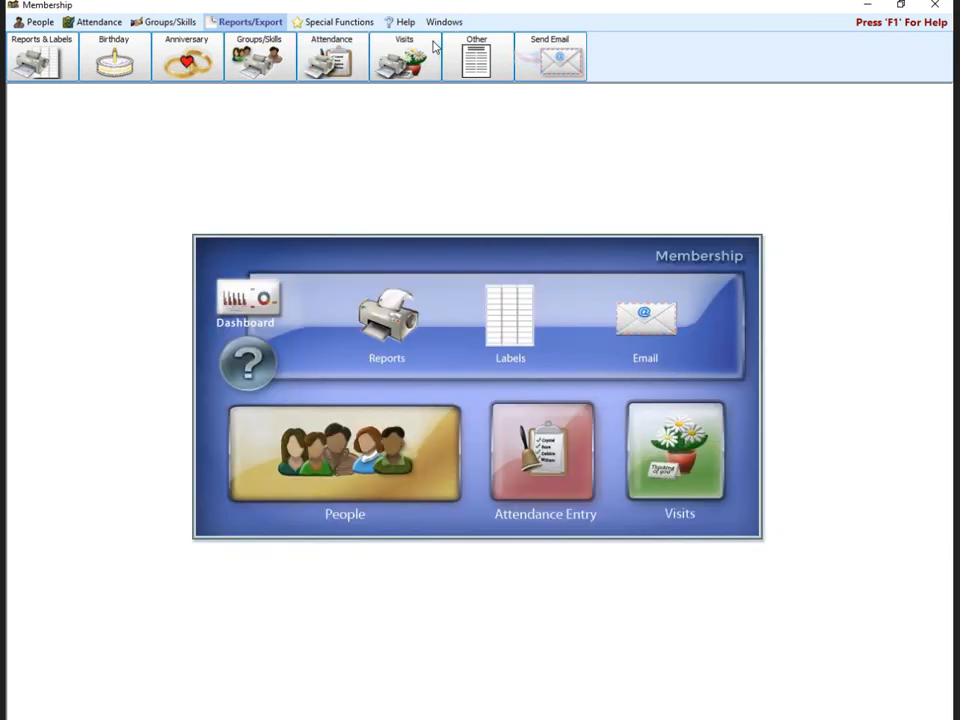
# - Open the attendance Summary By Event/Groups/Classes report and include the Contemporary Worship event
pyautogui.click(320, 53)
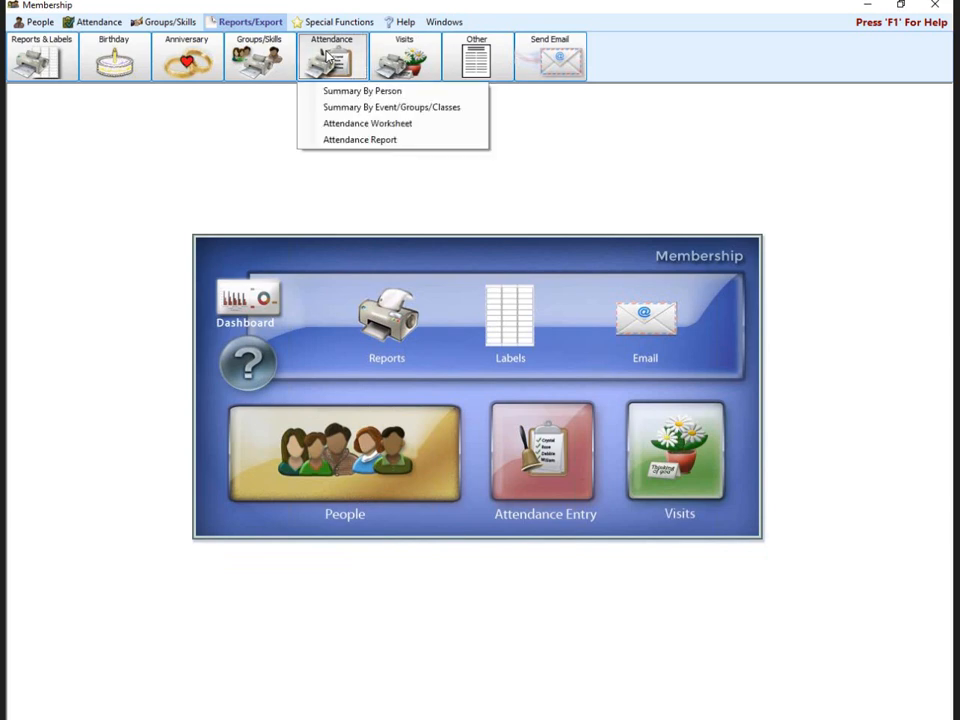
pyautogui.click(411, 108)
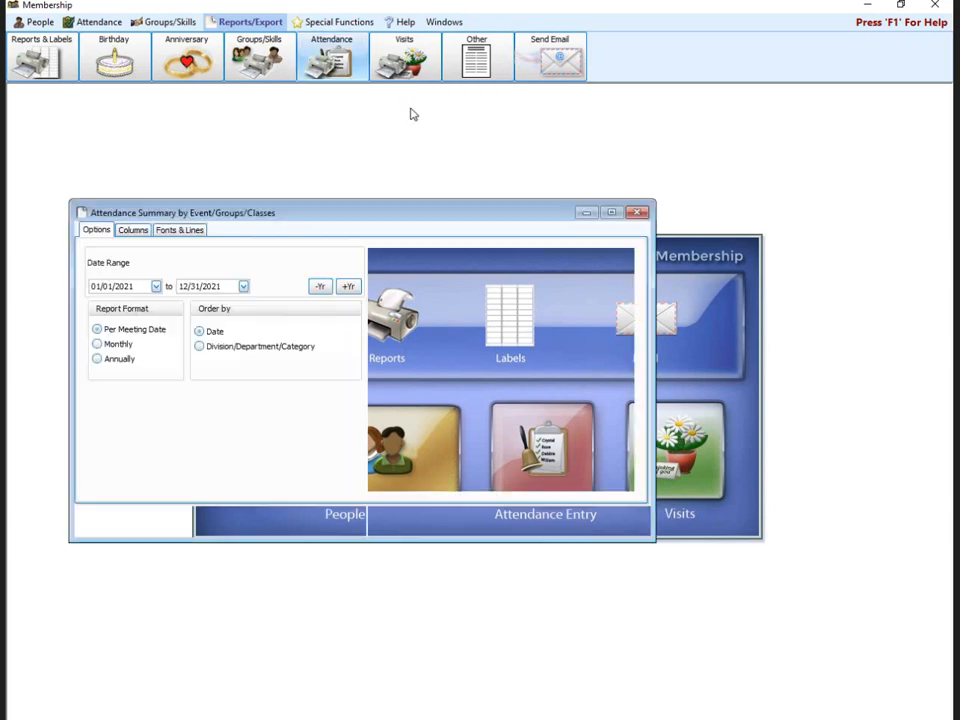
pyautogui.moveTo(442, 219); pyautogui.dragTo(522, 215)
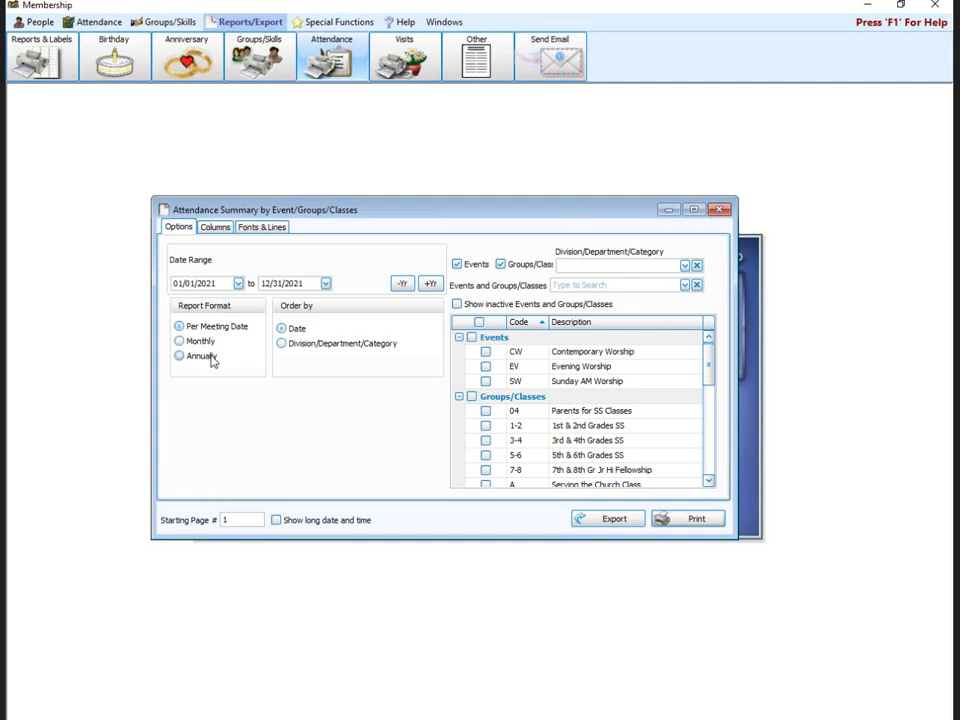
pyautogui.click(487, 353)
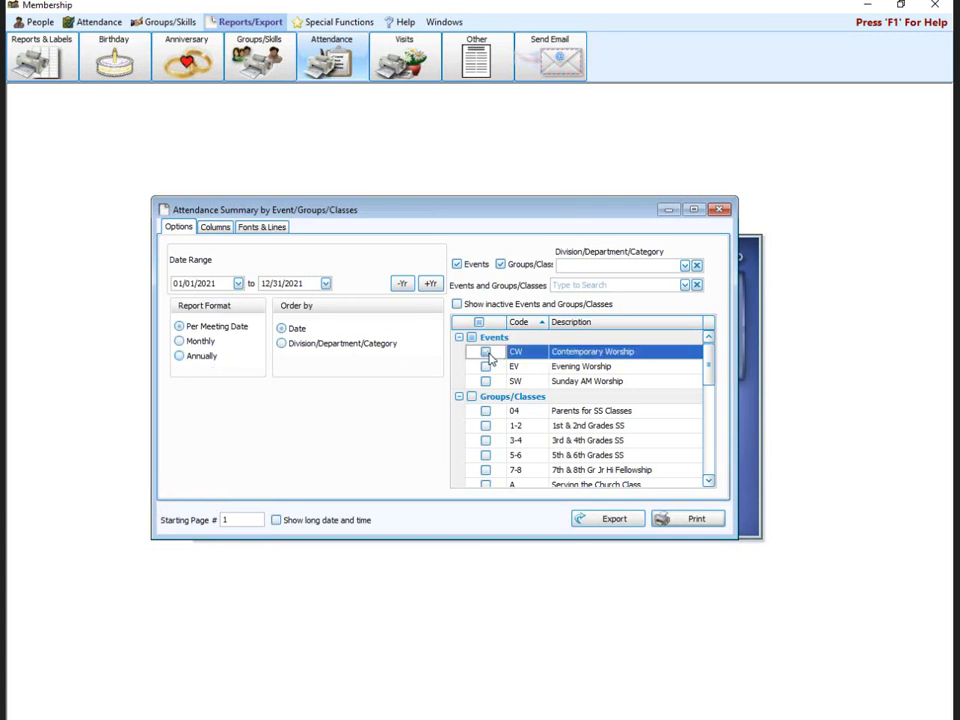
pyautogui.click(488, 354)
# - Review the event summary's visible columns, preview the Per Meeting Date report, and close the preview
pyautogui.click(215, 228)
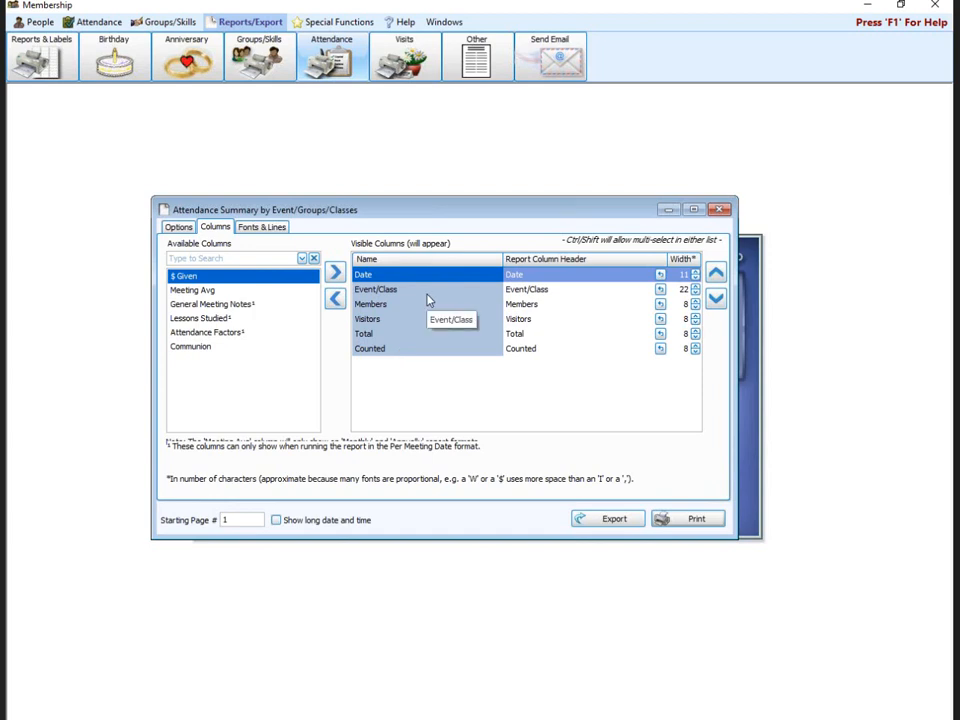
pyautogui.click(667, 516)
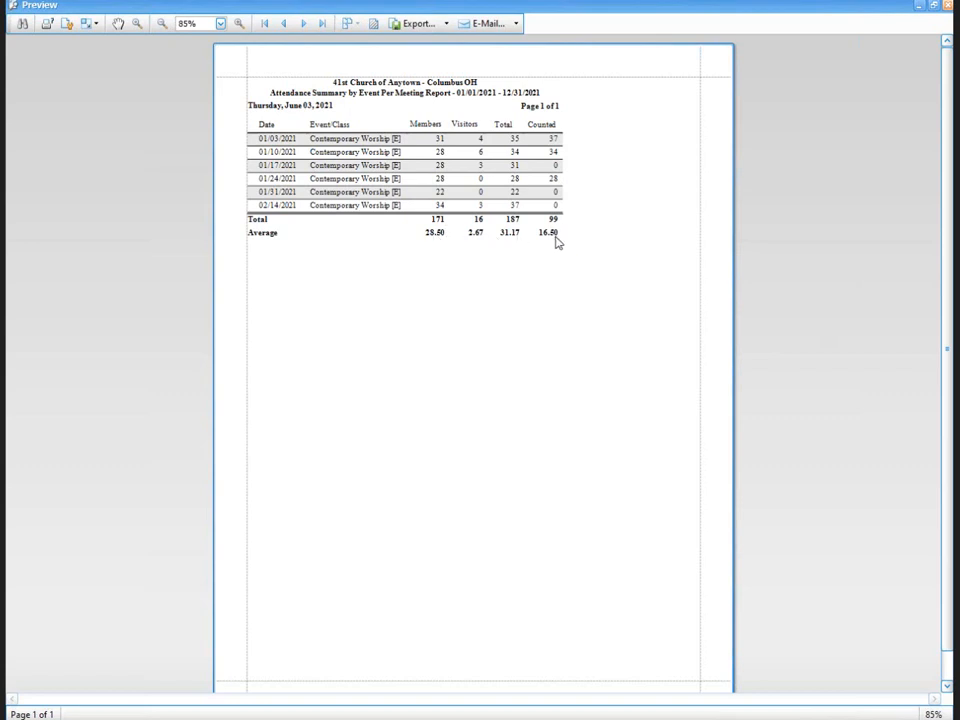
pyautogui.click(948, 6)
# - Switch the event summary's report format to Monthly, preview it, and close the preview
pyautogui.click(179, 227)
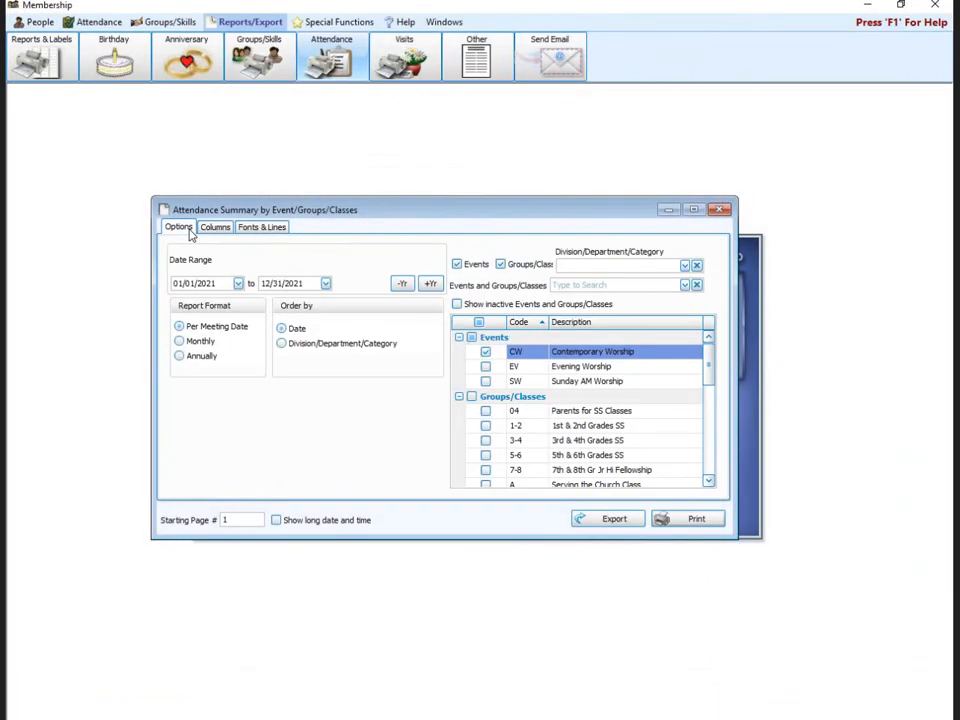
pyautogui.click(205, 342)
pyautogui.click(688, 518)
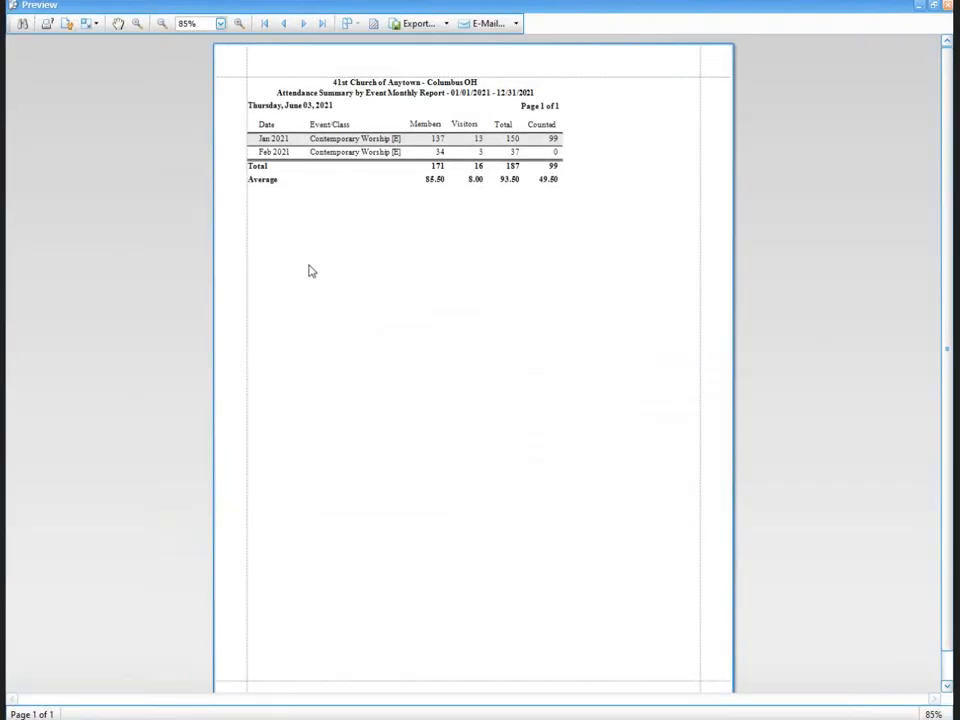
pyautogui.click(948, 5)
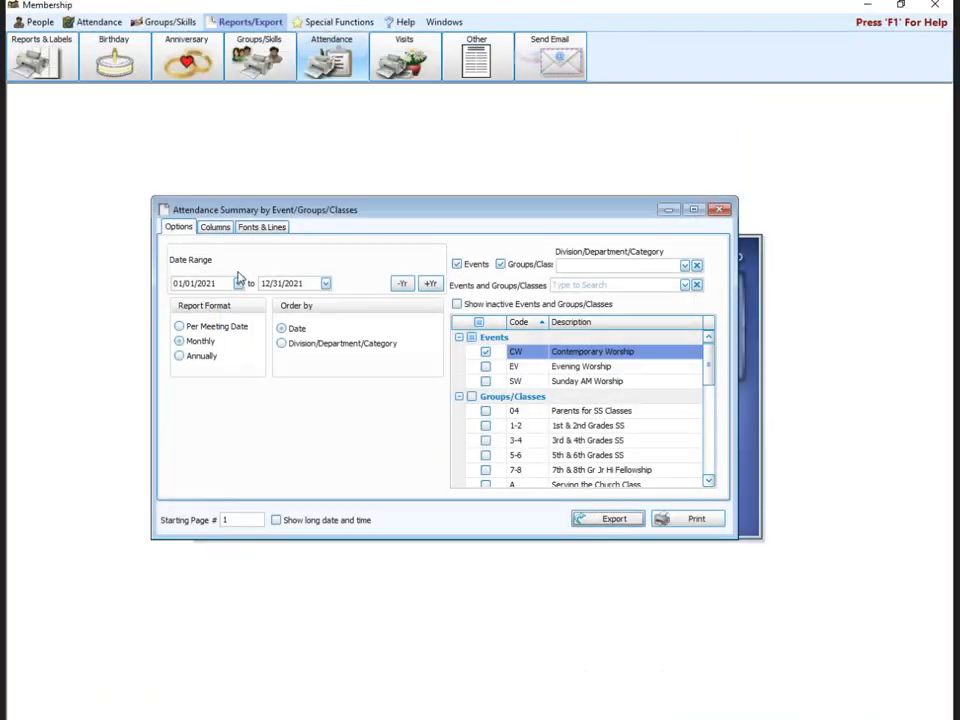
# - Start the date range at 01/01/2018, set the report format to Annually, preview the report, and close the preview
pyautogui.doubleClick(223, 283)
pyautogui.write('2018')
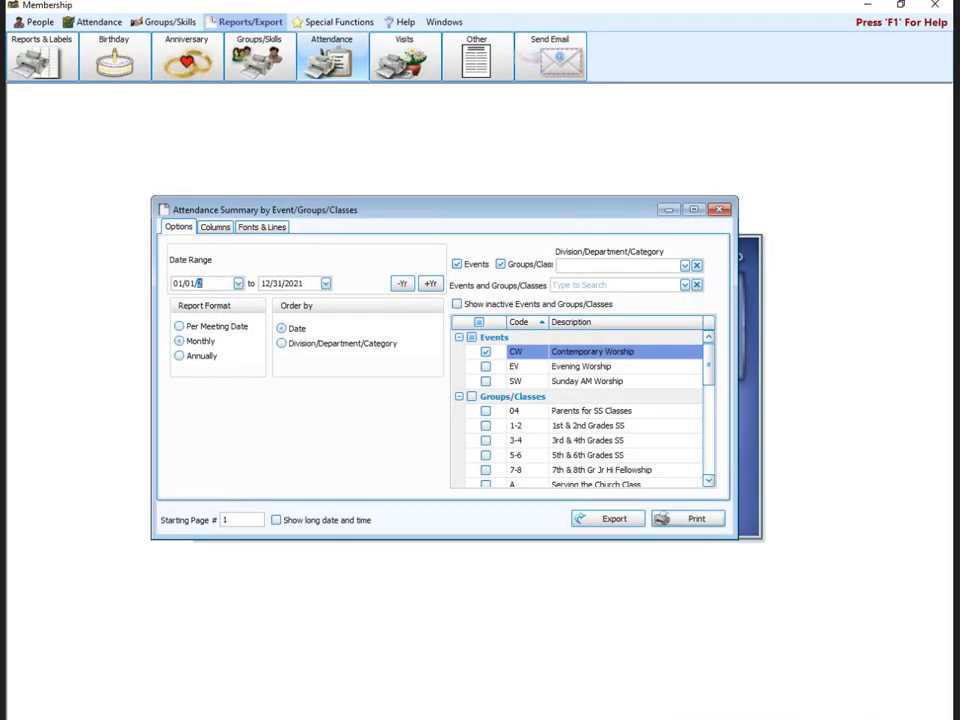
pyautogui.click(203, 357)
pyautogui.click(710, 518)
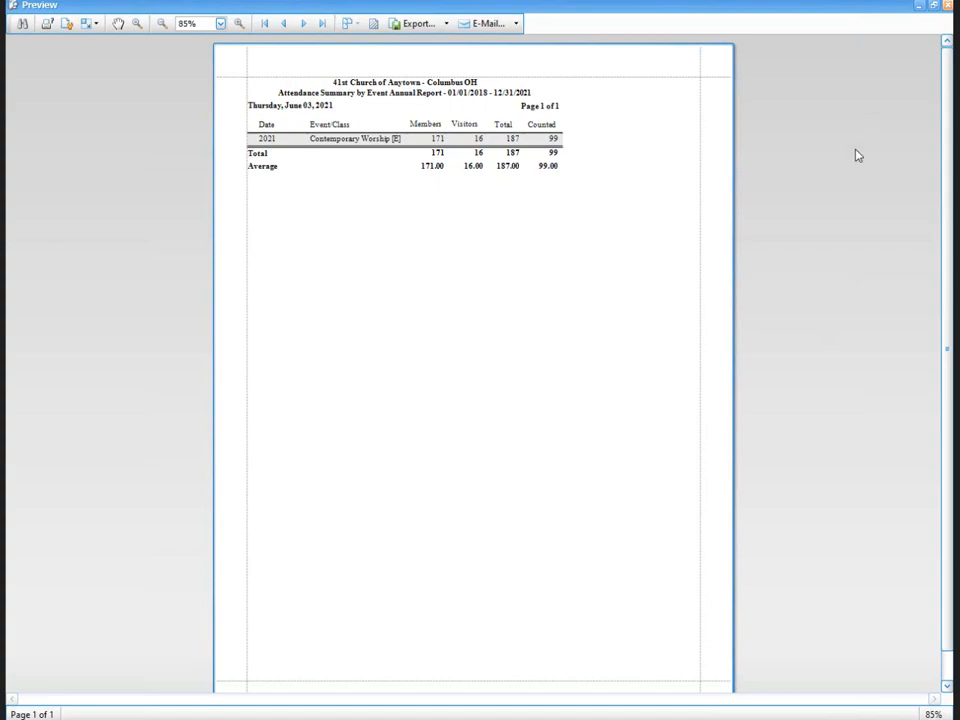
pyautogui.click(947, 8)
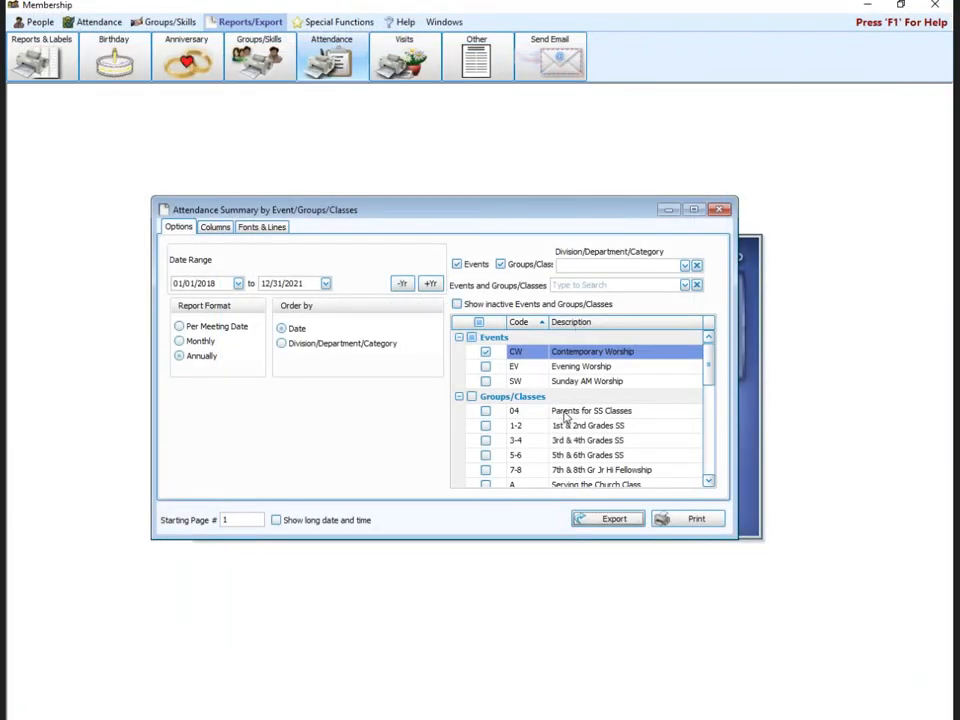
# - Preview the summary in Per Meeting Date format with 1st & 2nd, 3rd & 4th and 5th & 6th Grades SS added, and close the report
pyautogui.scroll(-1, 587, 393)
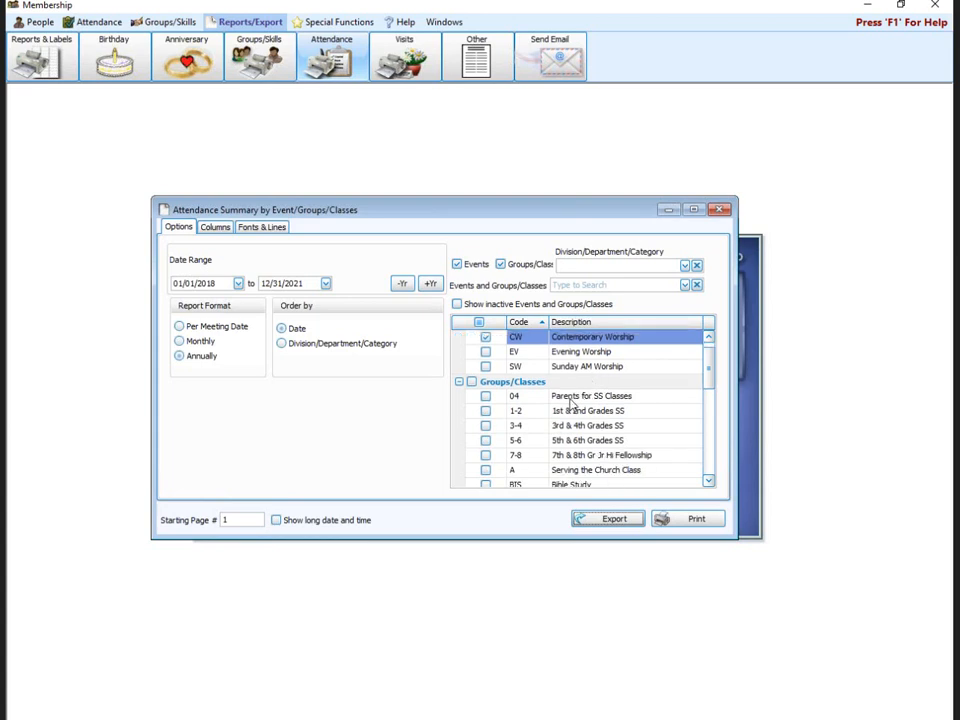
pyautogui.click(183, 327)
pyautogui.click(486, 411)
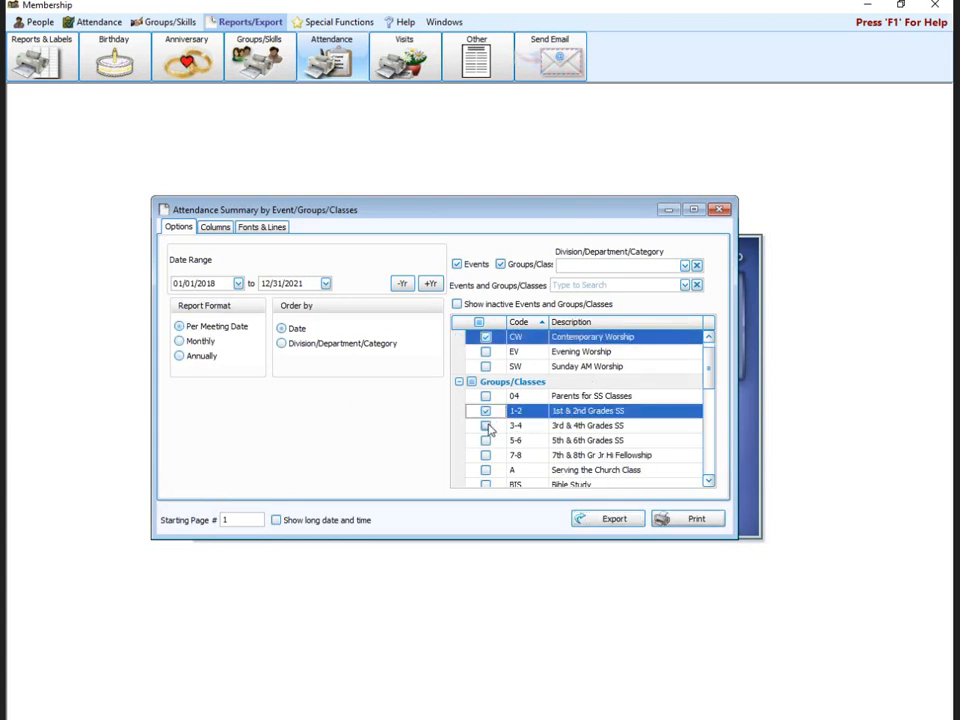
pyautogui.click(486, 425)
pyautogui.click(486, 441)
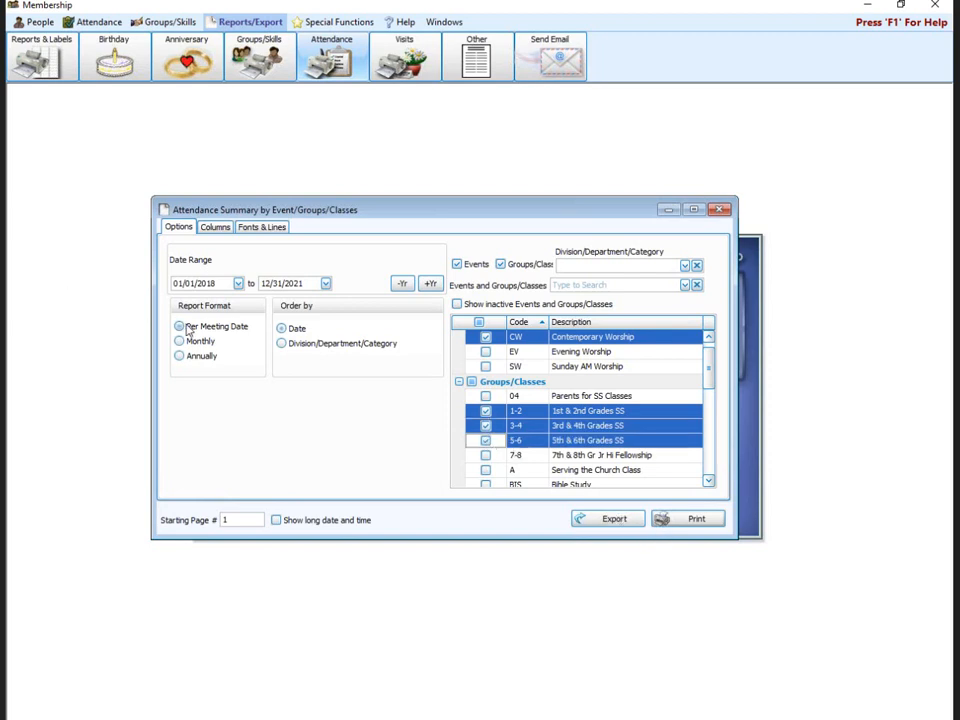
pyautogui.click(688, 518)
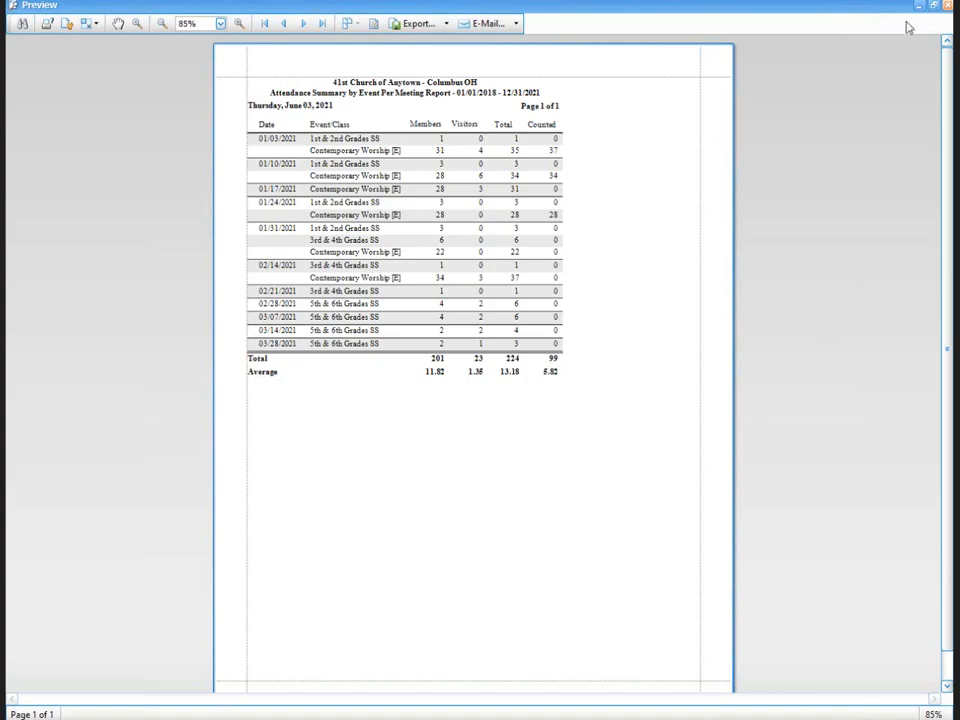
pyautogui.click(947, 6)
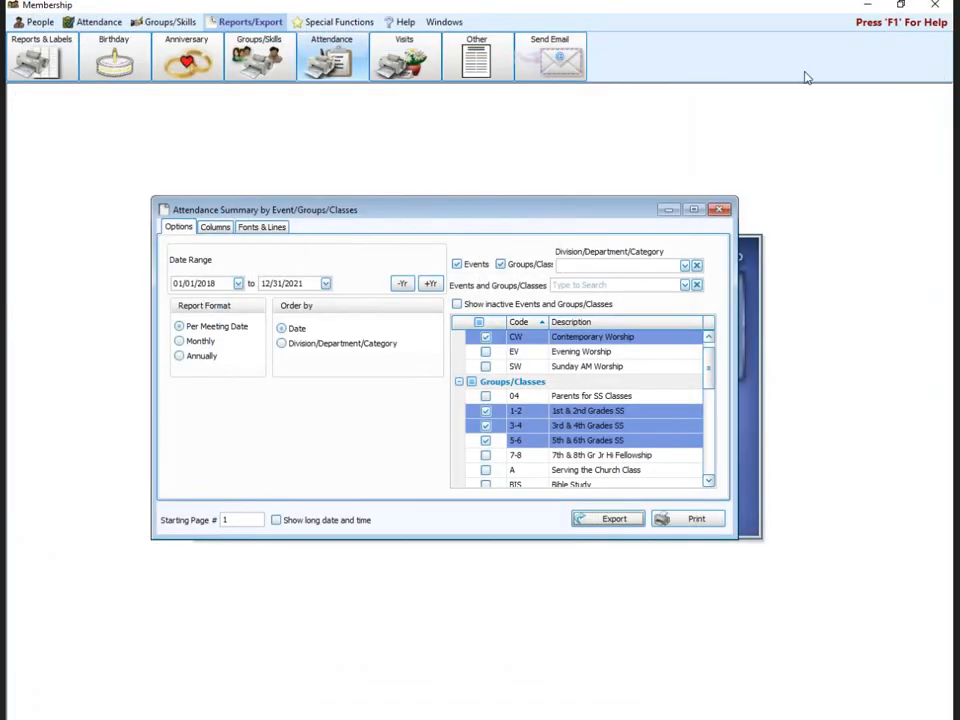
pyautogui.click(719, 209)
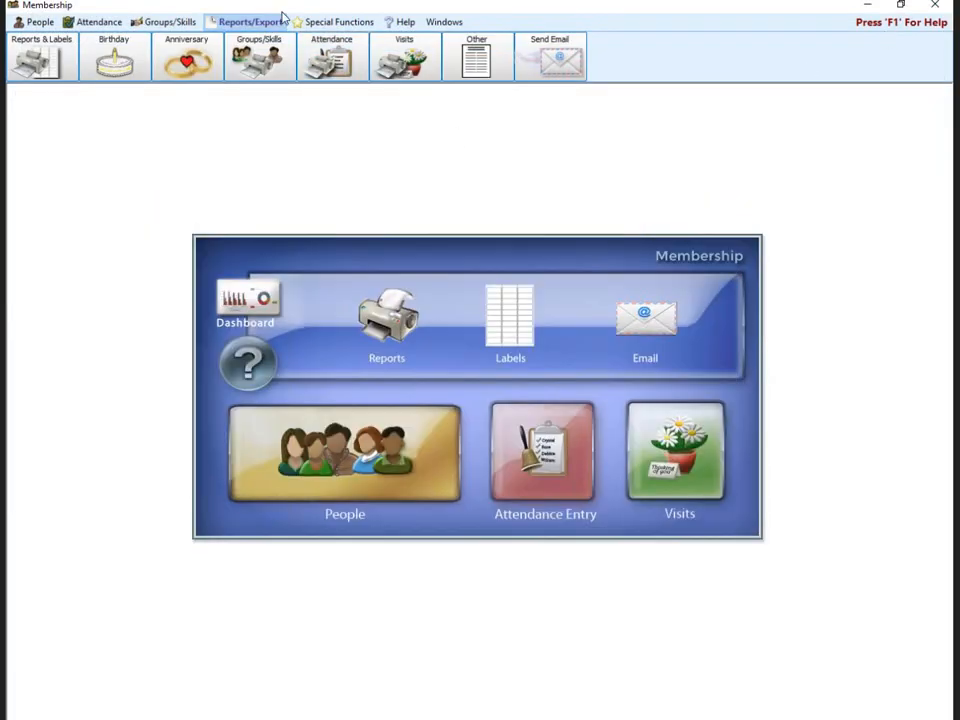
# - Open the Attendance Worksheet report, choose a Weekly meeting frequency, and include the Contemporary Worship event
pyautogui.click(319, 55)
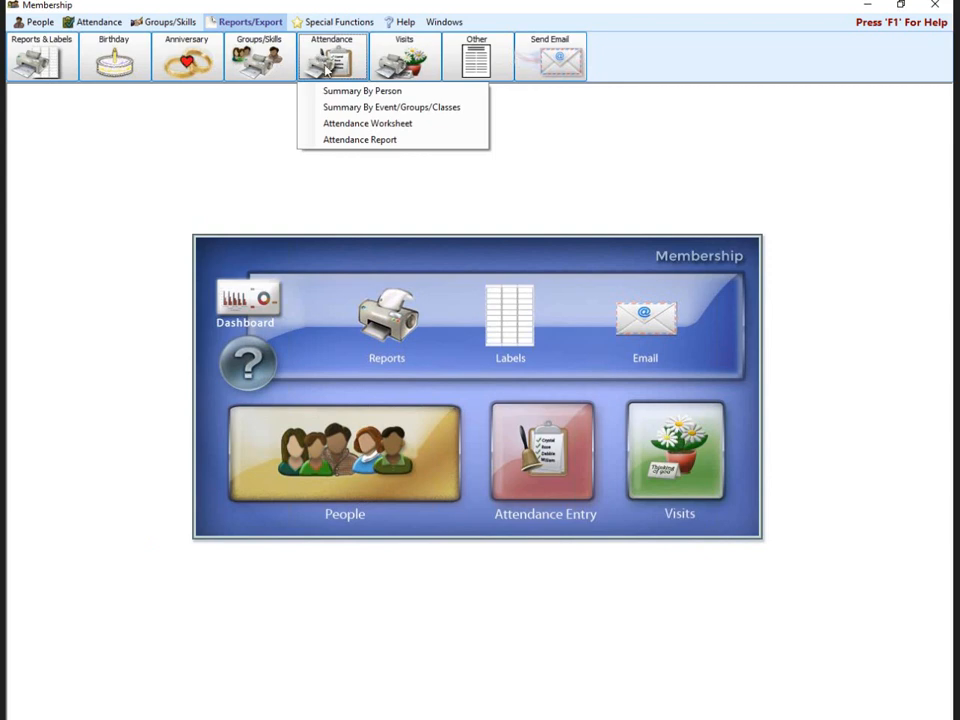
pyautogui.click(425, 128)
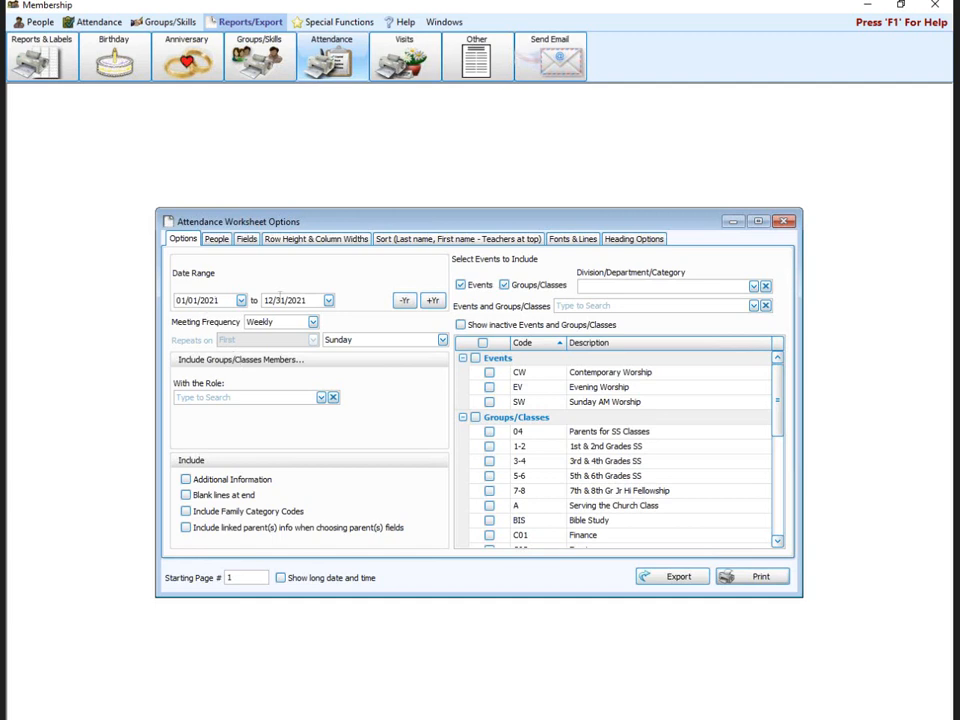
pyautogui.click(313, 323)
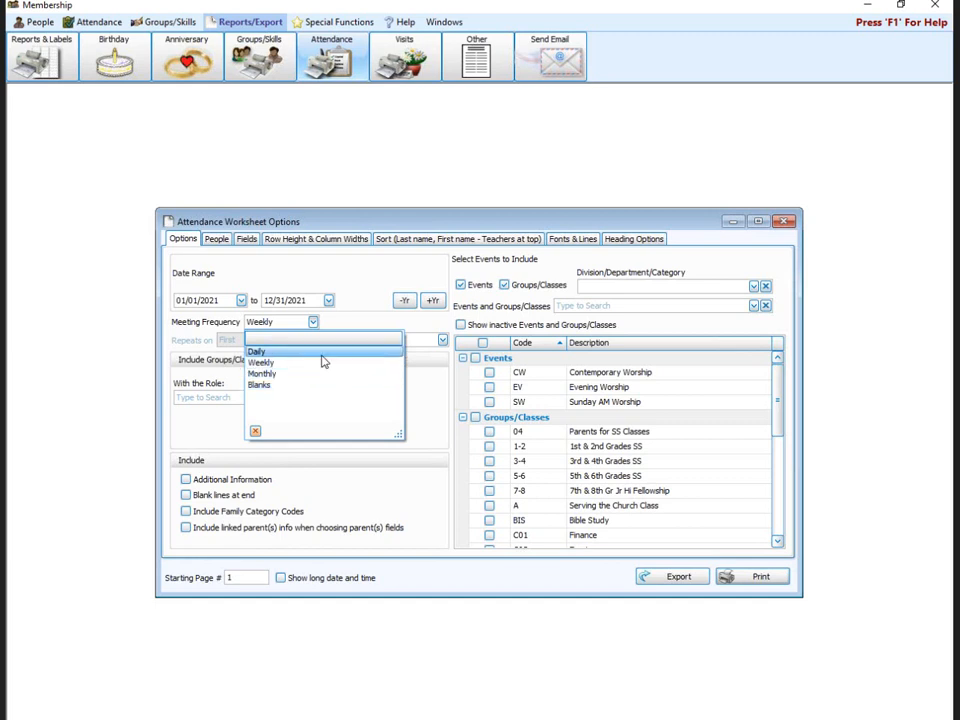
pyautogui.click(321, 362)
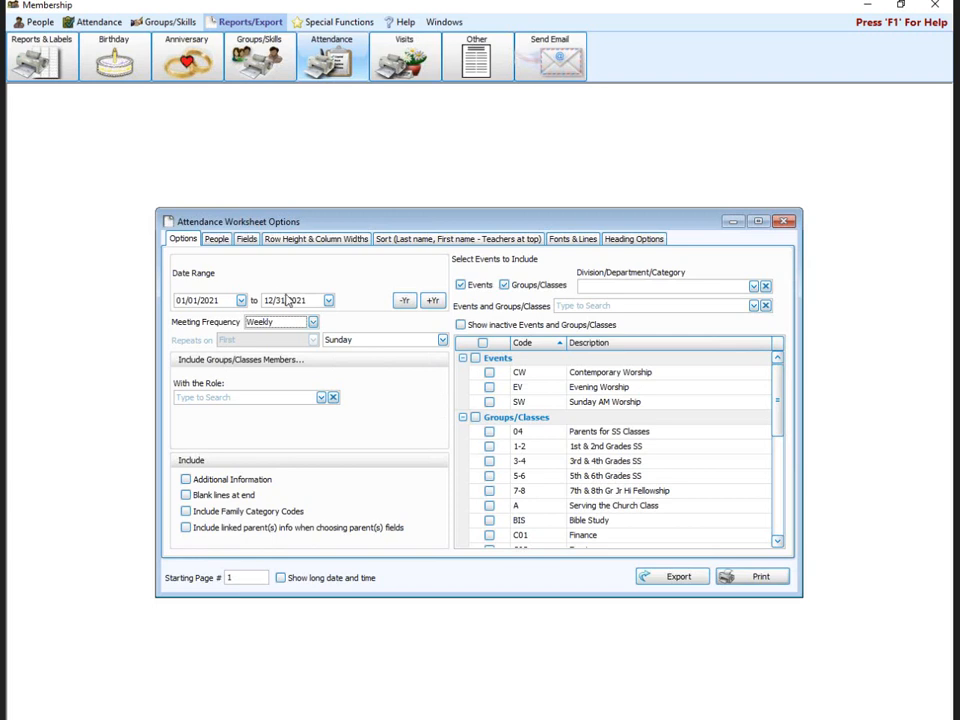
pyautogui.click(489, 372)
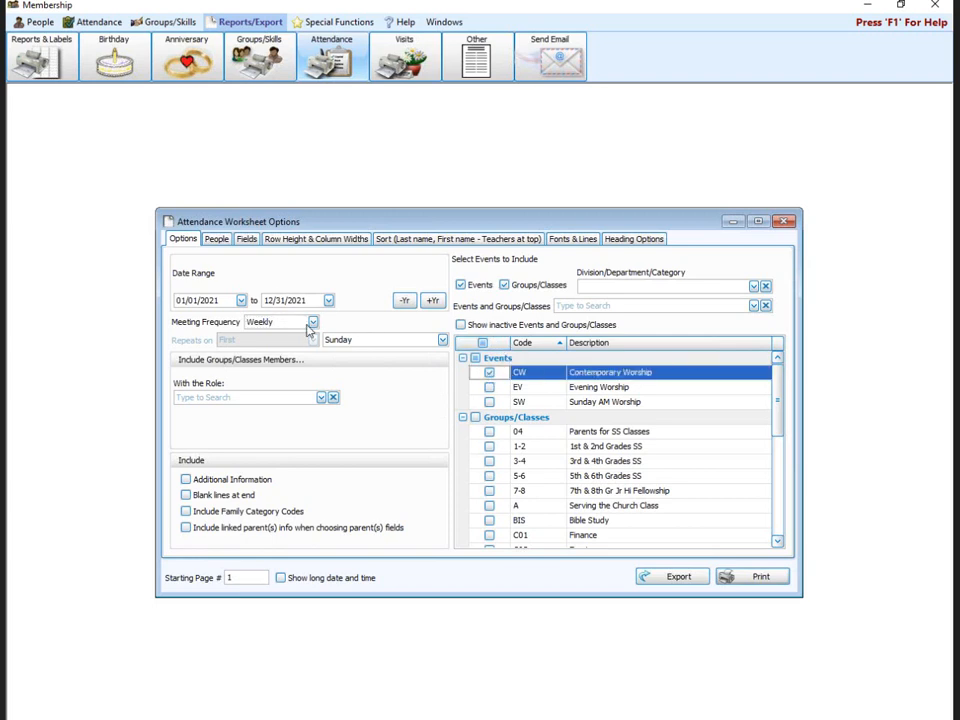
# - Set the worksheet's end date to 06/30/2021, preview it, and look over the date columns on its first pages
pyautogui.click(270, 300)
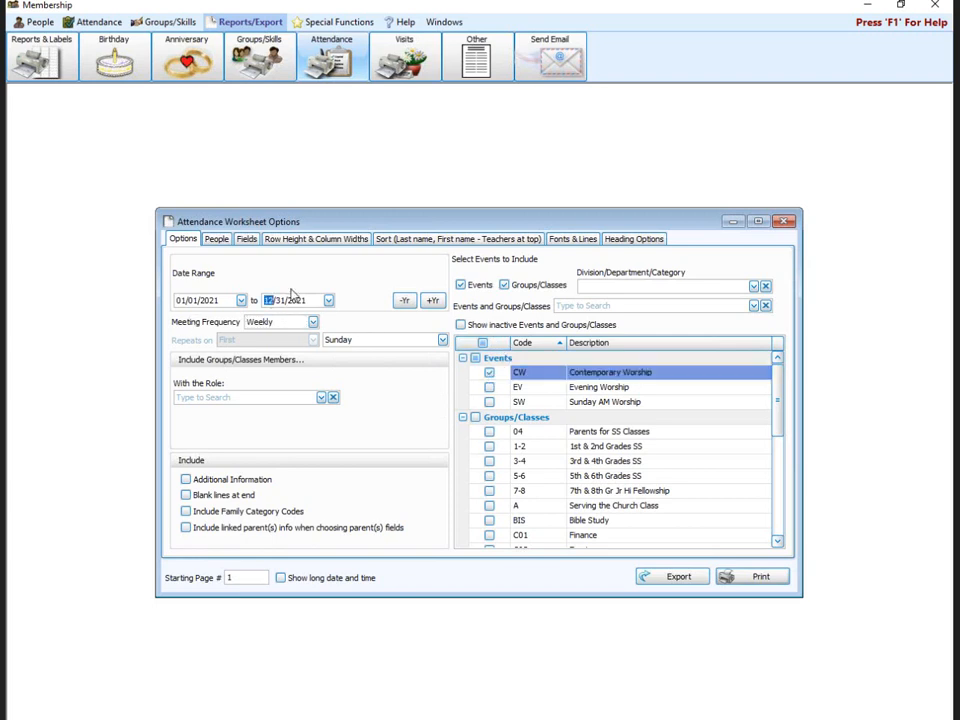
pyautogui.write('06')
pyautogui.click(752, 578)
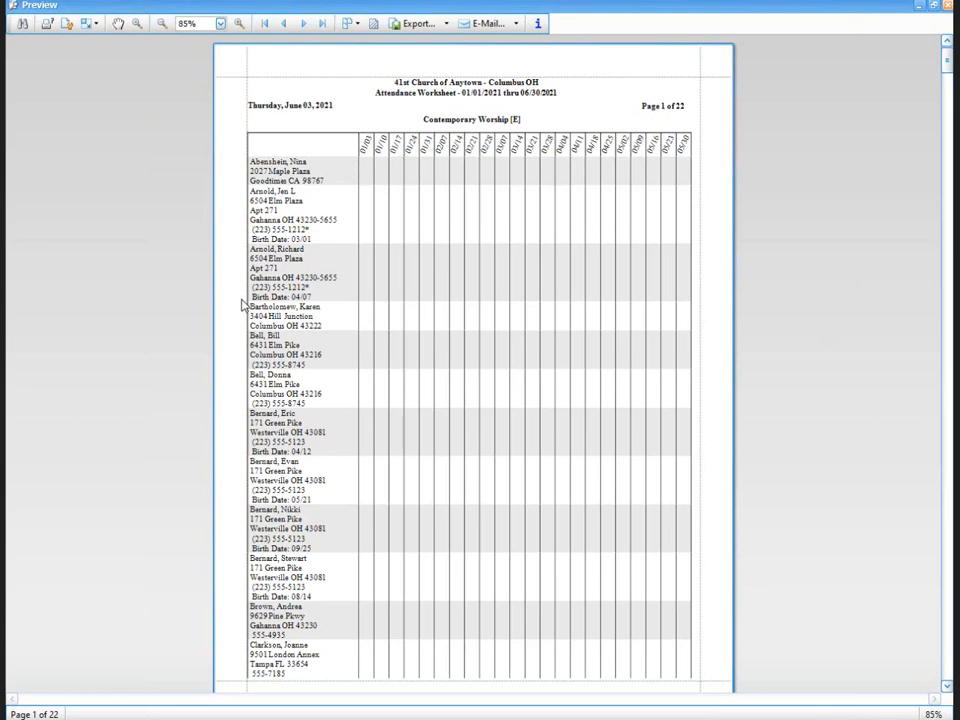
pyautogui.scroll(-5, 690, 180)
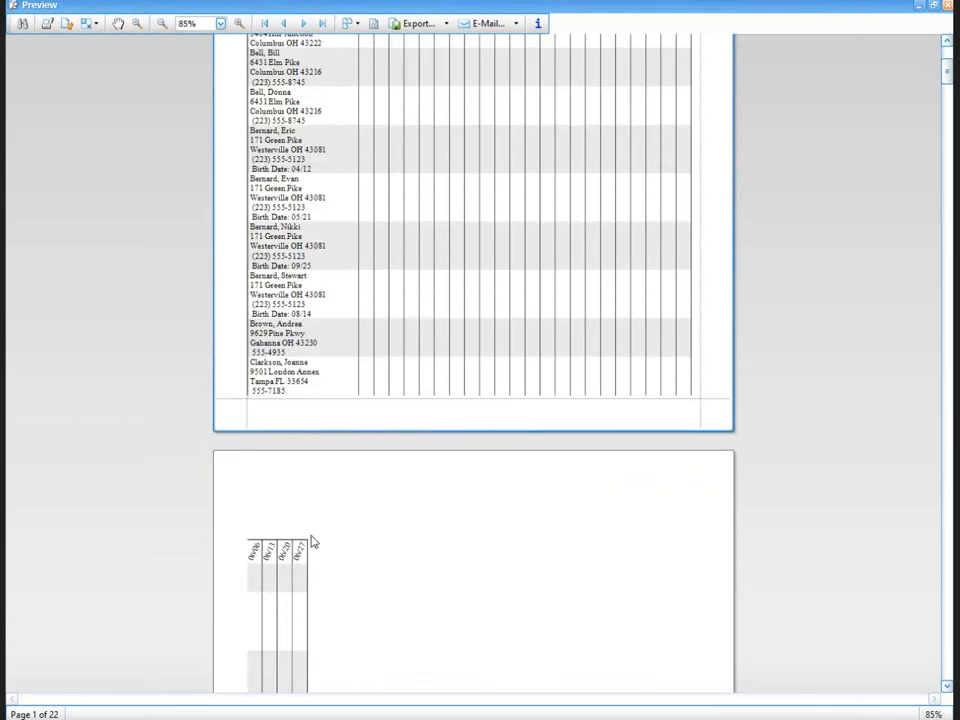
pyautogui.scroll(5, 450, 333)
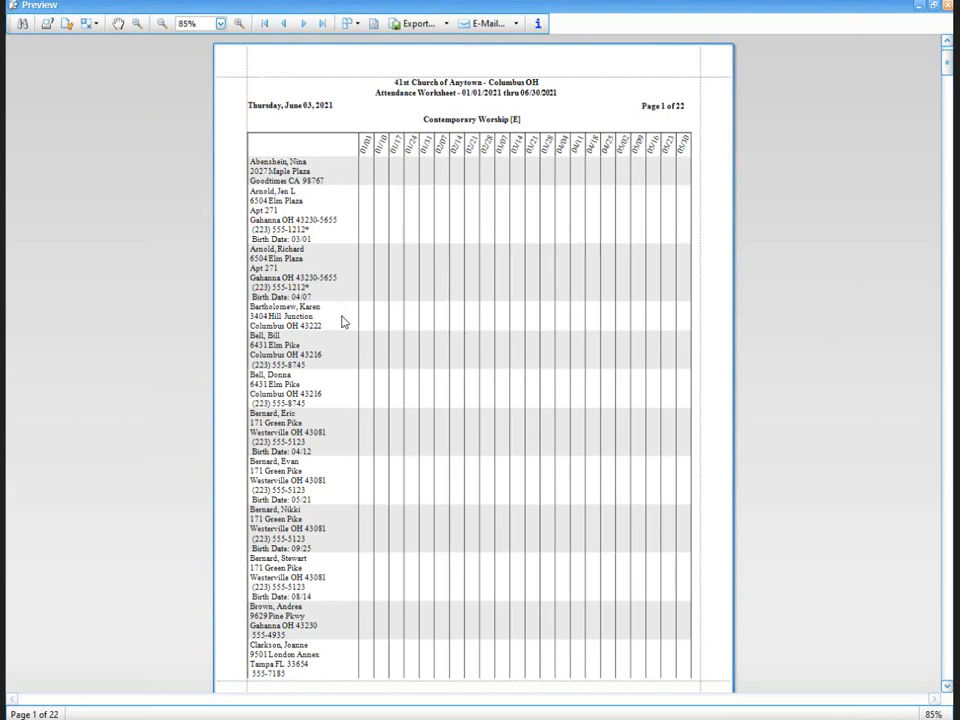
# - Look over the weekly date columns across the first pages of the Contemporary Worship worksheet and close the preview
pyautogui.scroll(-10, 343, 321)
pyautogui.scroll(-10, 343, 321)
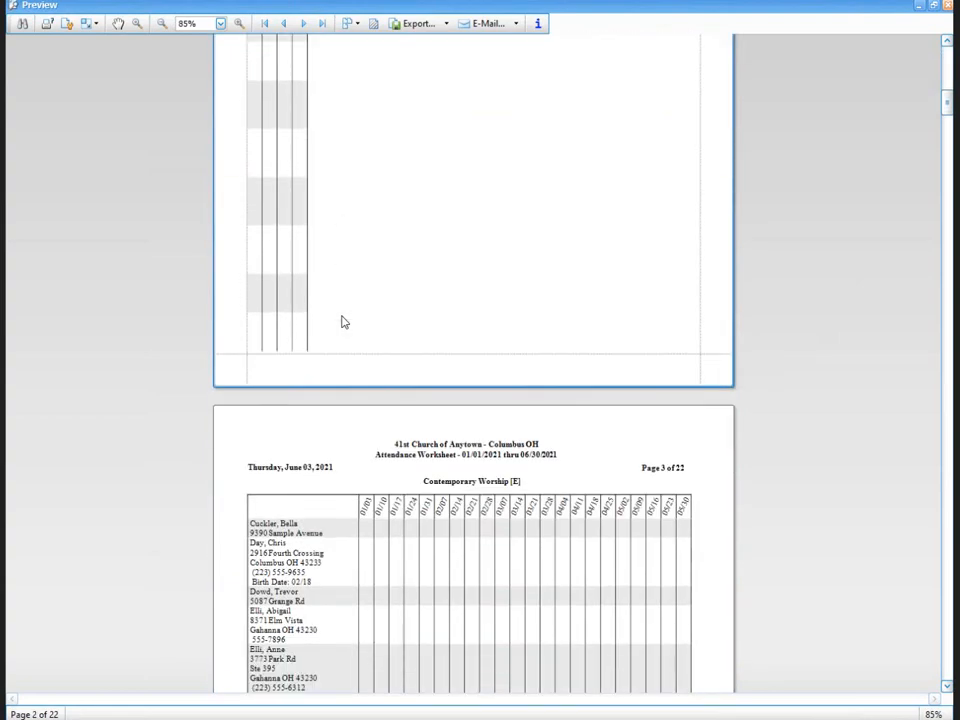
pyautogui.scroll(20, 343, 321)
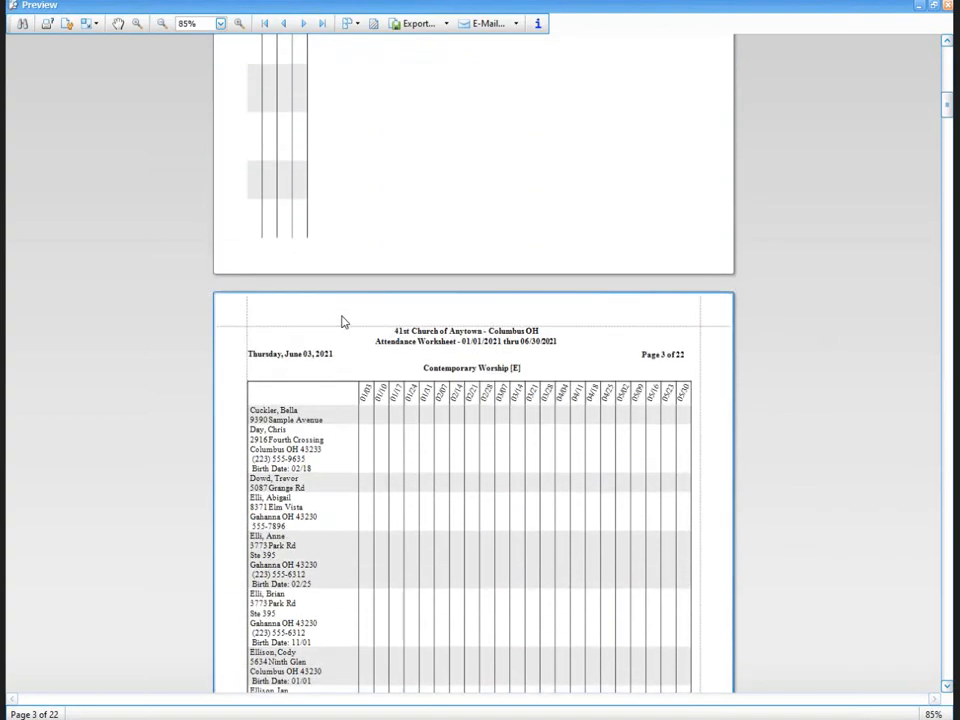
pyautogui.click(947, 5)
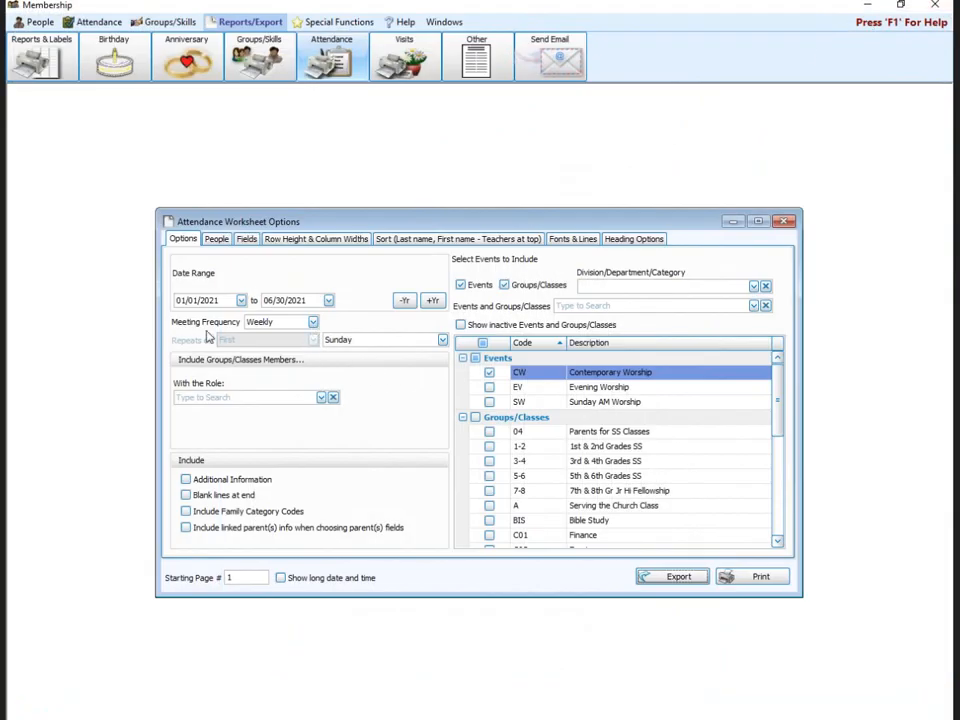
# - Set the worksheet's meeting frequency to Blanks, preview it with a single column, and close the preview
pyautogui.click(313, 322)
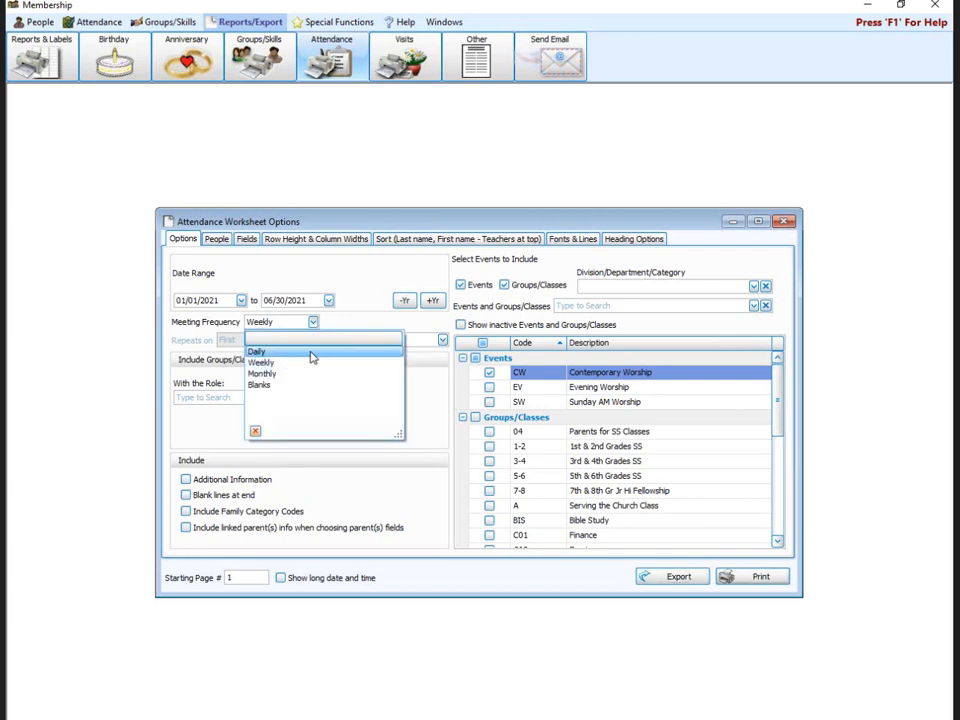
pyautogui.click(313, 387)
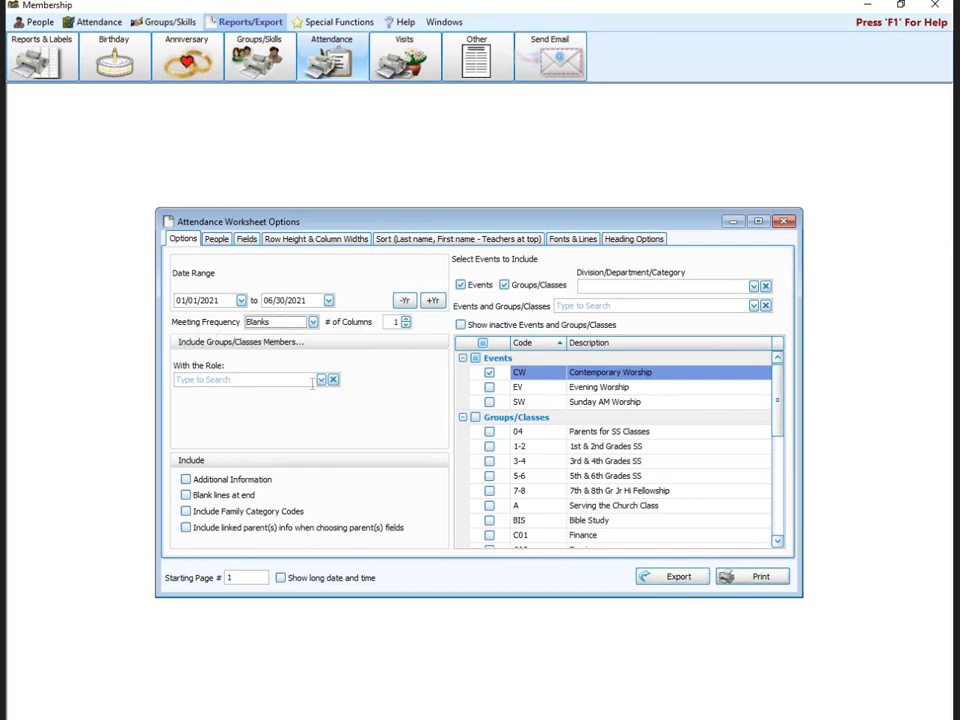
pyautogui.click(739, 577)
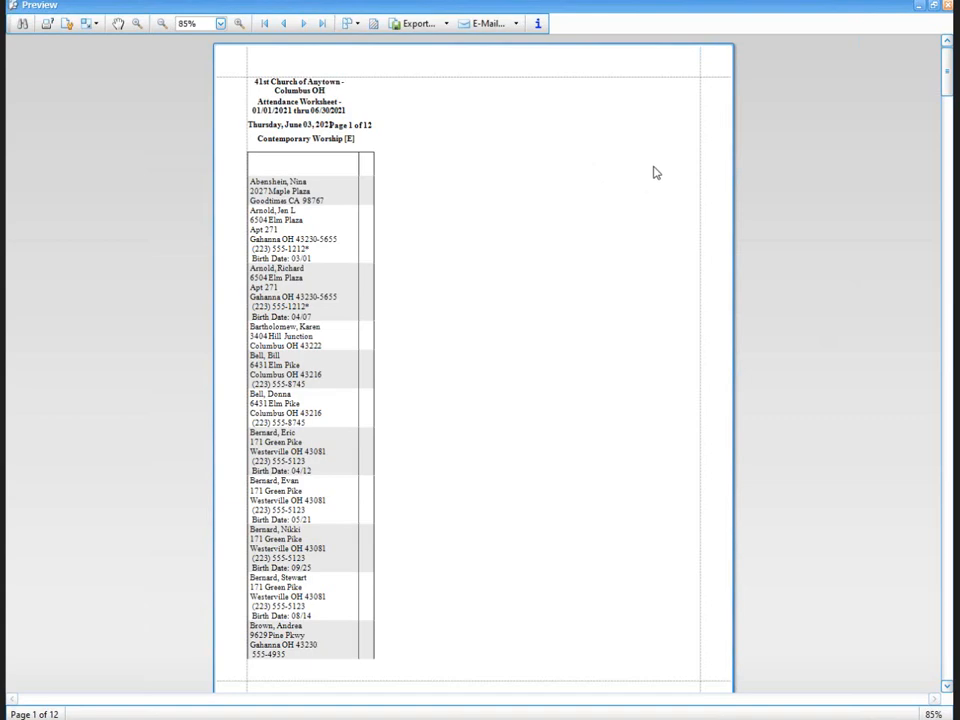
pyautogui.click(947, 4)
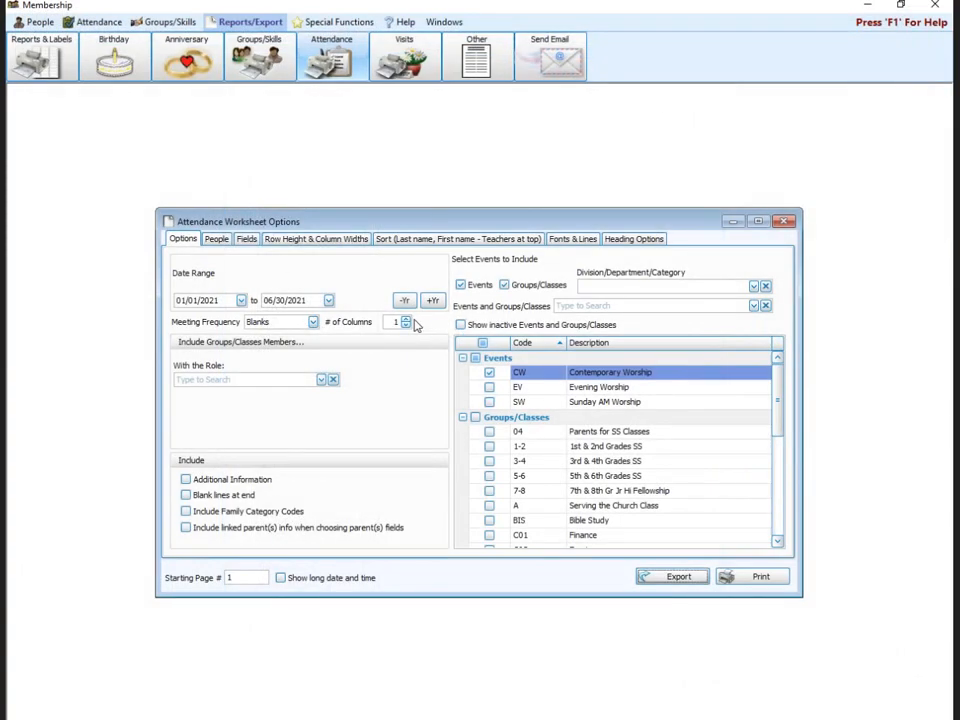
# - Set the number of blank columns to 12, preview the worksheet, and close the preview
pyautogui.click(407, 319)
pyautogui.click(407, 320)
pyautogui.click(407, 320)
pyautogui.click(407, 320)
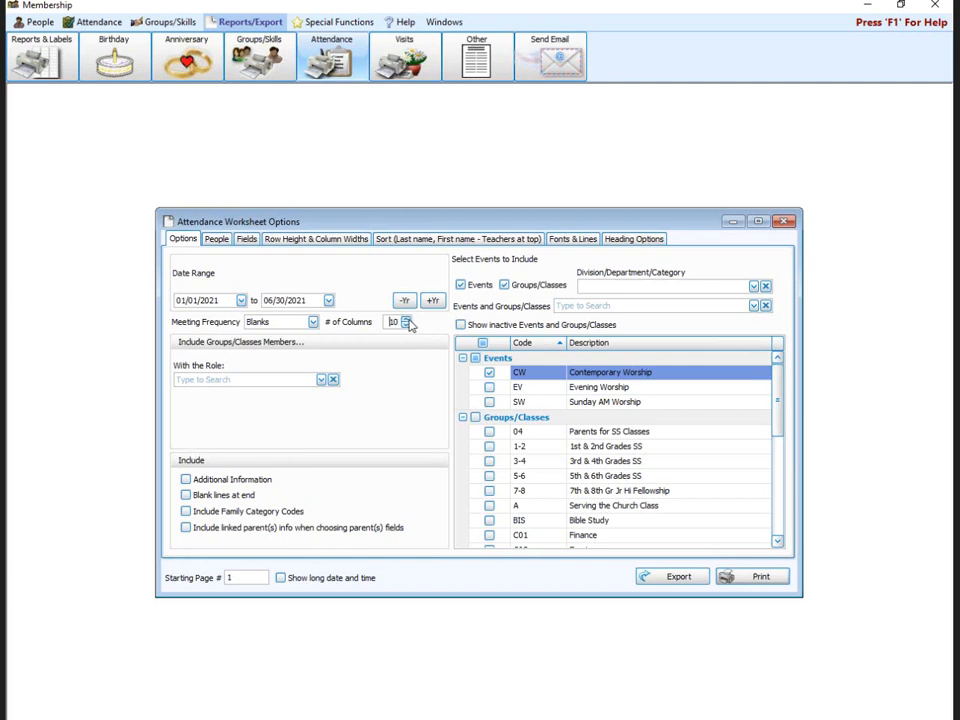
pyautogui.click(407, 320)
pyautogui.click(750, 577)
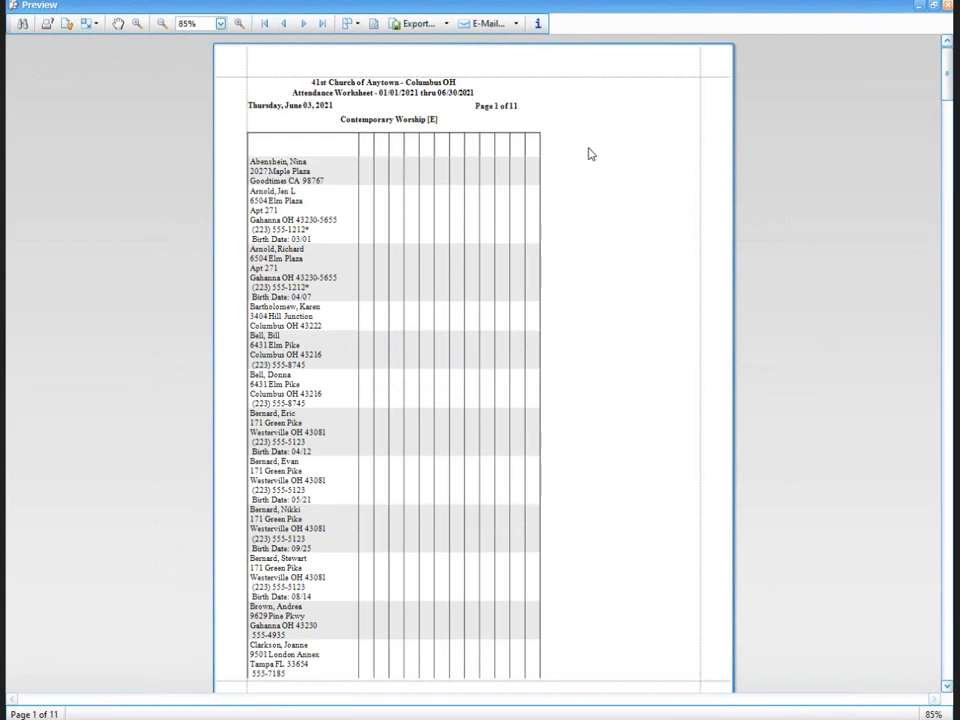
pyautogui.click(944, 6)
# - Set the meeting frequency to Weekly and replace Contemporary Worship with the 1st & 2nd, 3rd & 4th and 5th & 6th Grades SS classes
pyautogui.click(313, 321)
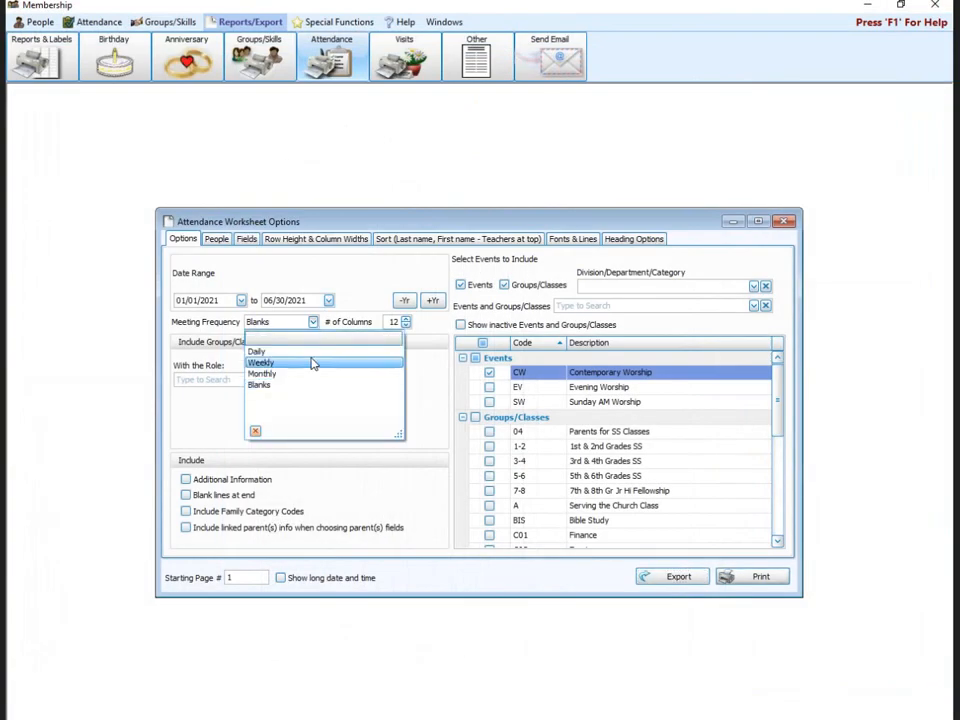
pyautogui.click(311, 366)
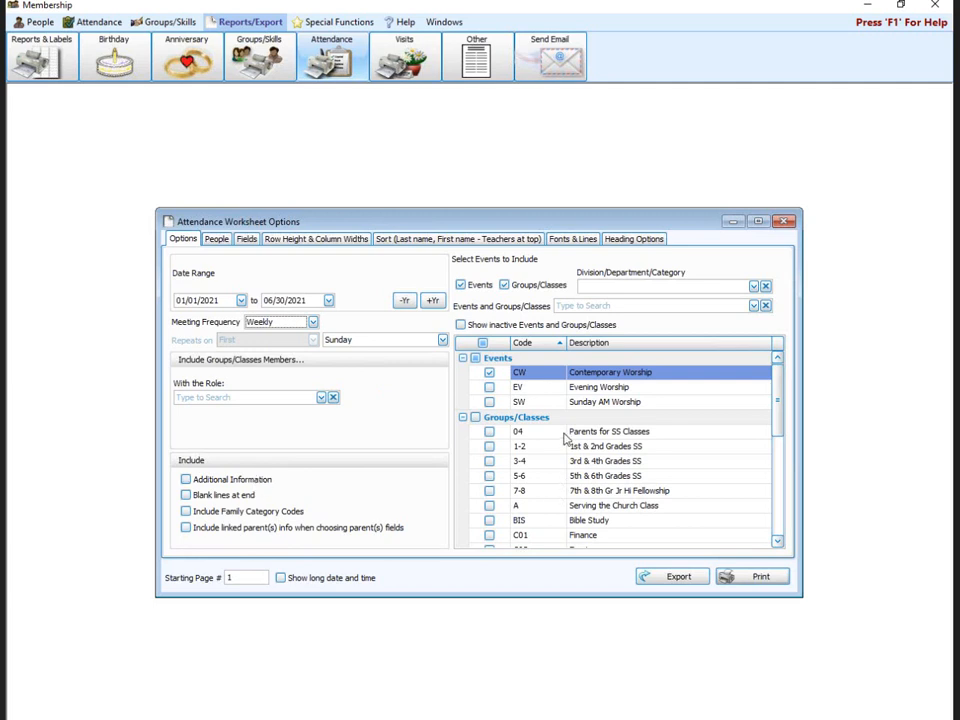
pyautogui.click(489, 372)
pyautogui.click(490, 433)
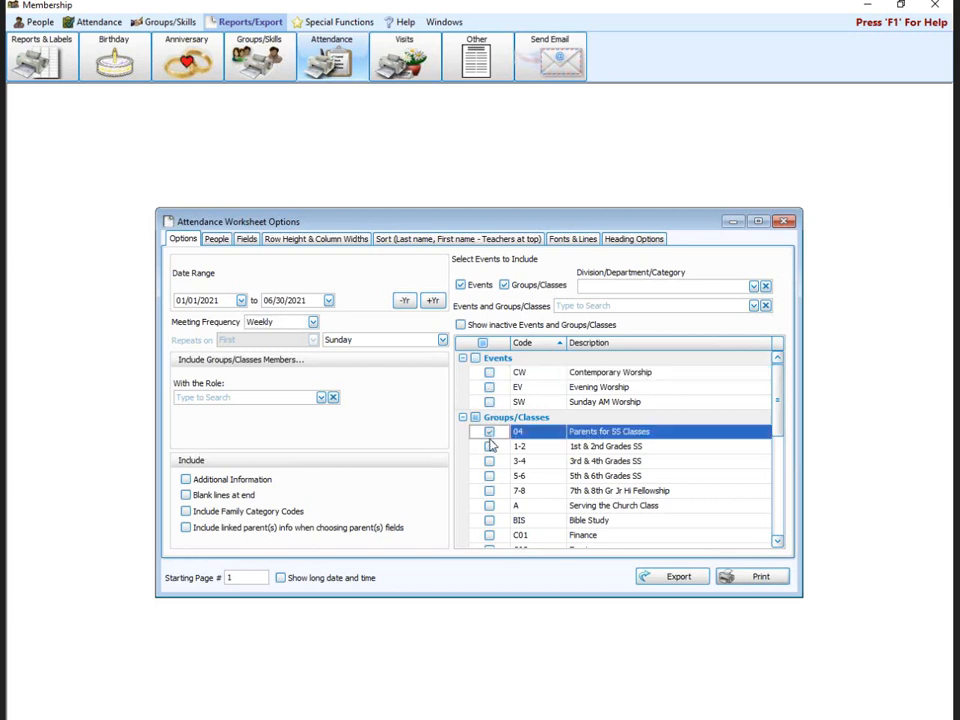
pyautogui.click(490, 446)
pyautogui.click(490, 433)
pyautogui.click(489, 461)
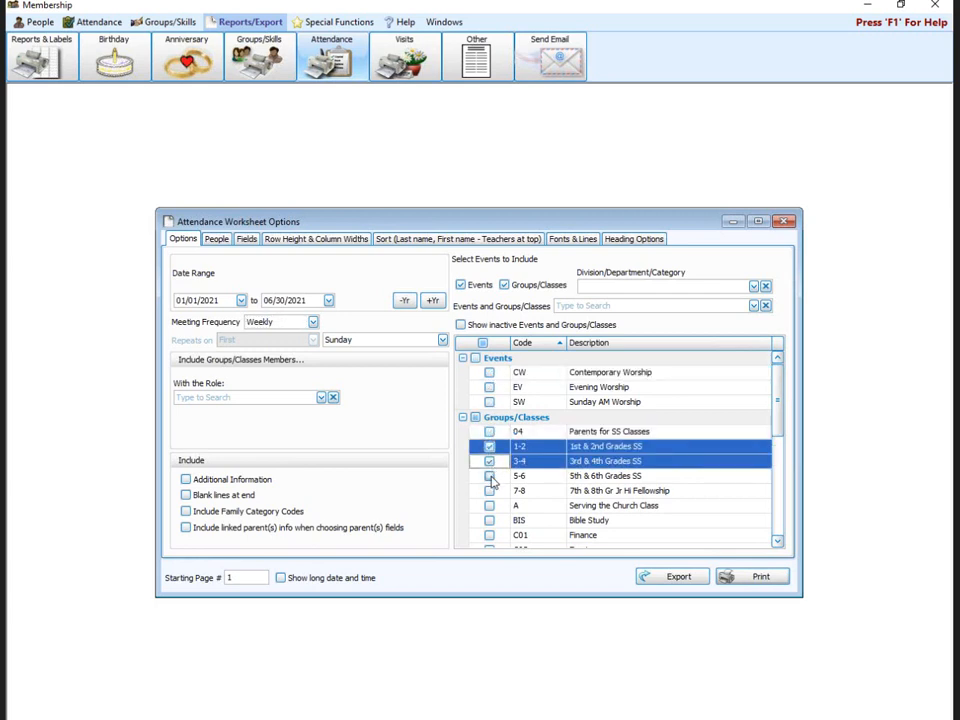
pyautogui.click(489, 476)
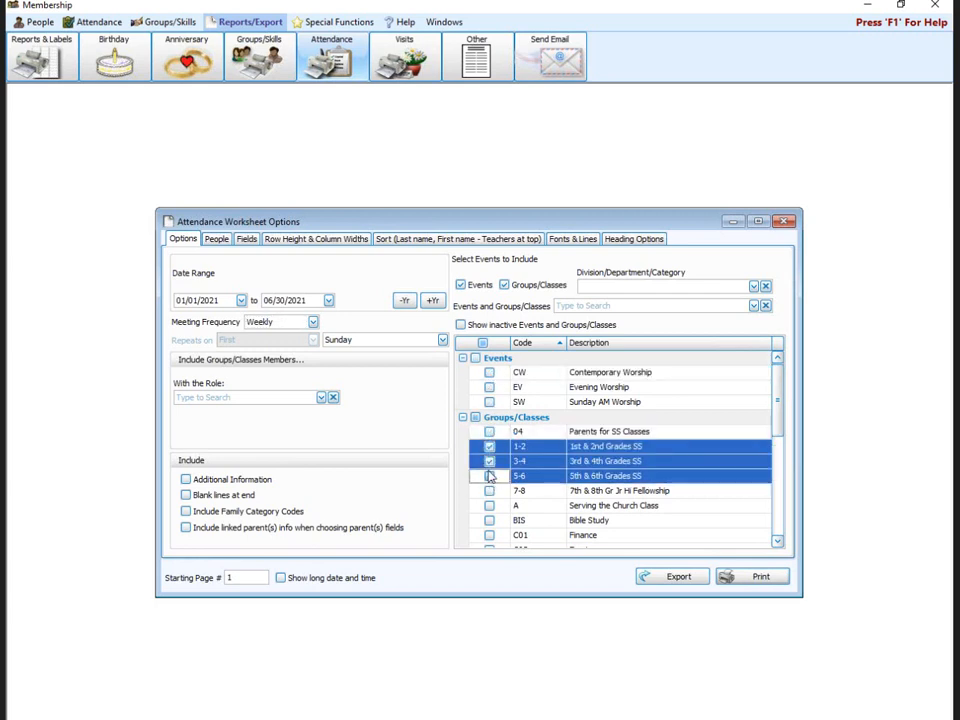
pyautogui.click(787, 577)
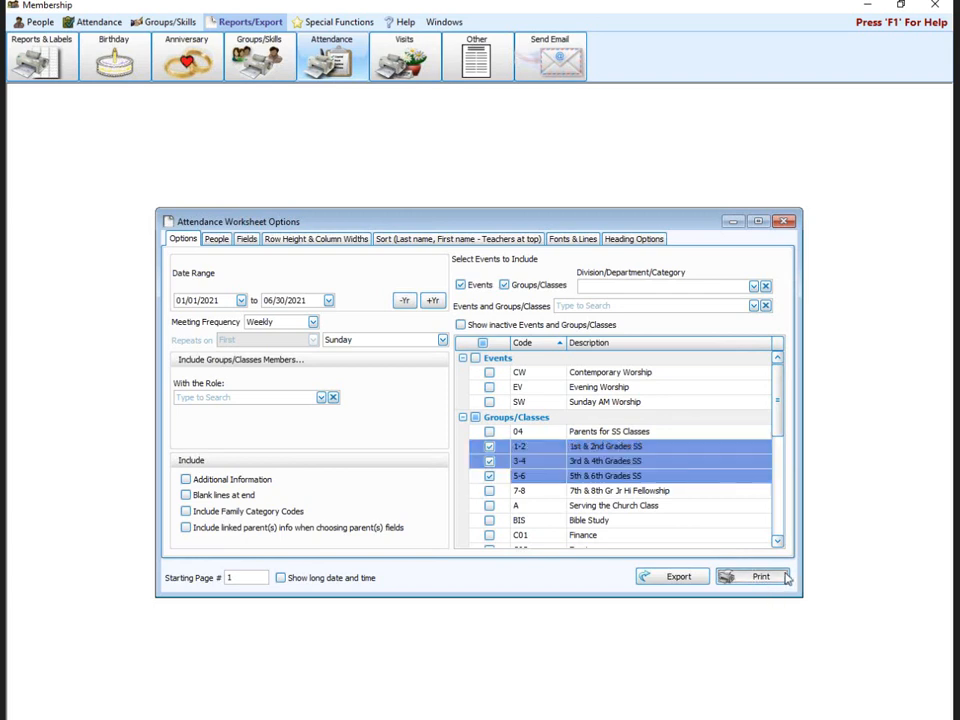
# - Preview the worksheet with Additional Information, Blank lines at end and Include Family Category Codes enabled, close it, and clear those options
pyautogui.click(186, 480)
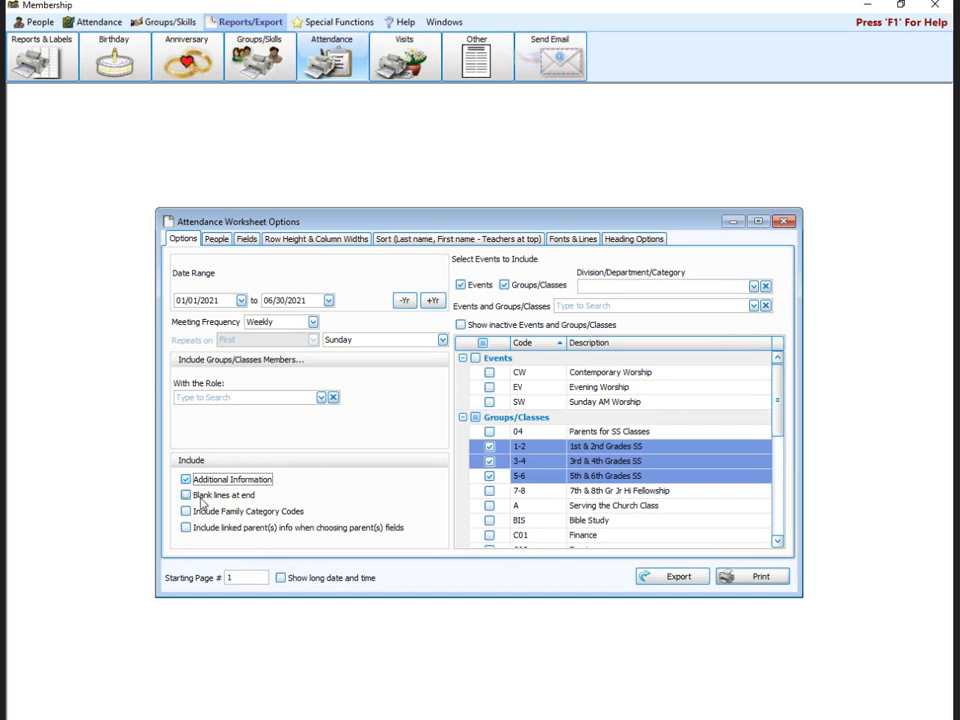
pyautogui.click(201, 500)
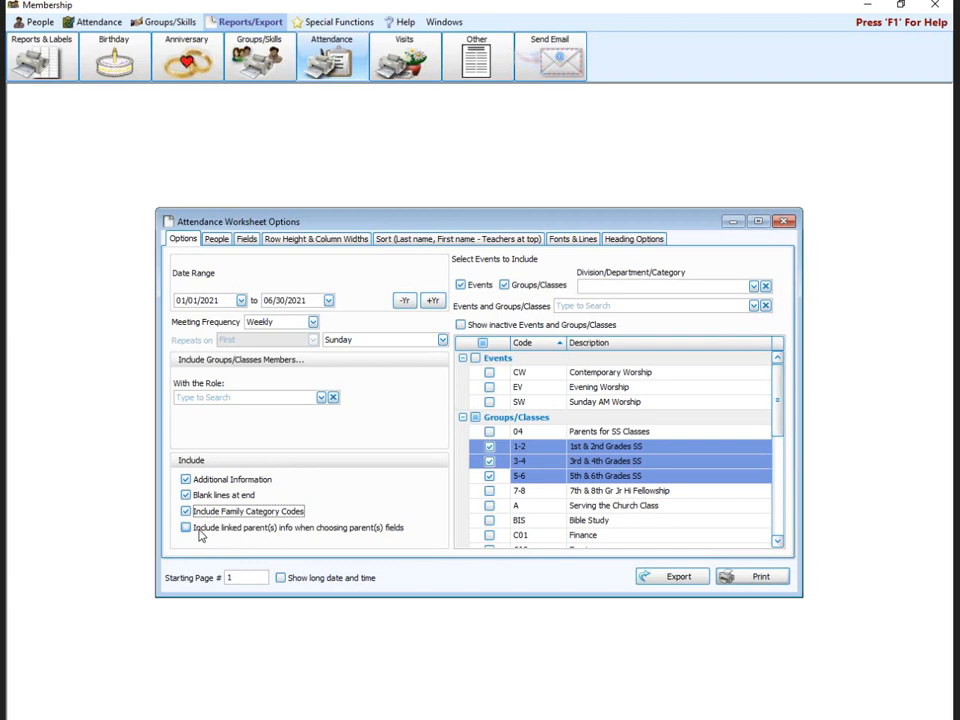
pyautogui.click(755, 578)
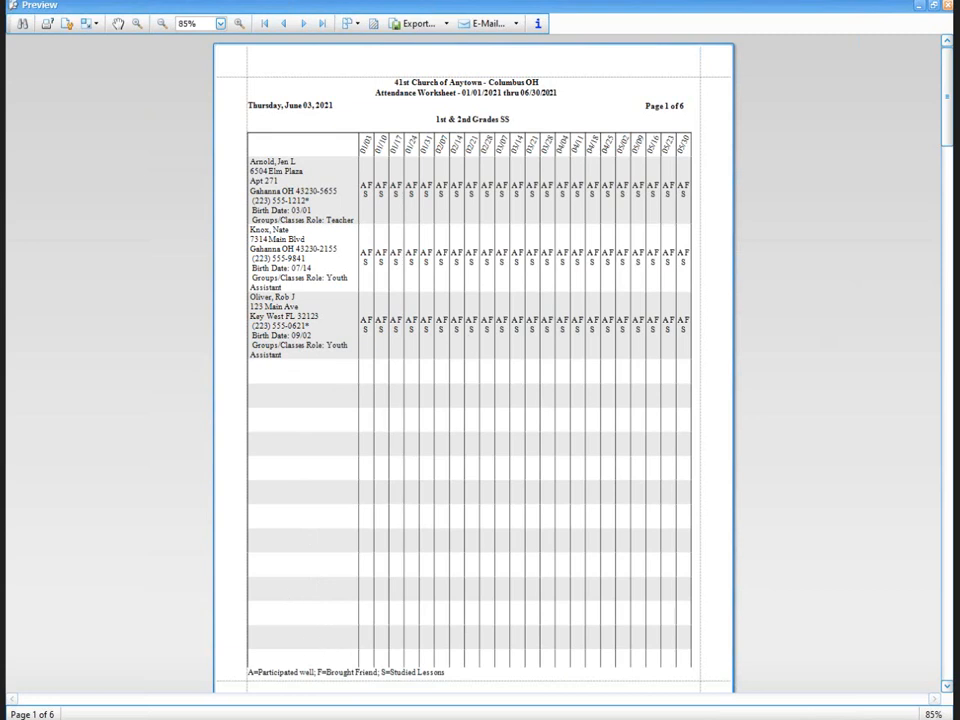
pyautogui.click(947, 6)
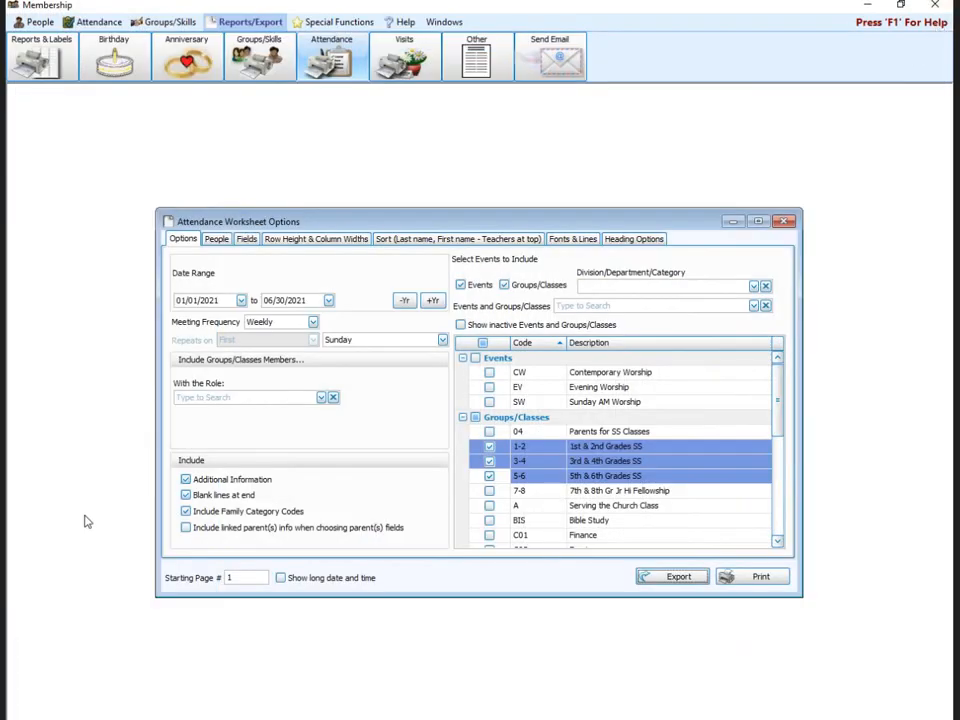
pyautogui.click(238, 481)
pyautogui.click(186, 495)
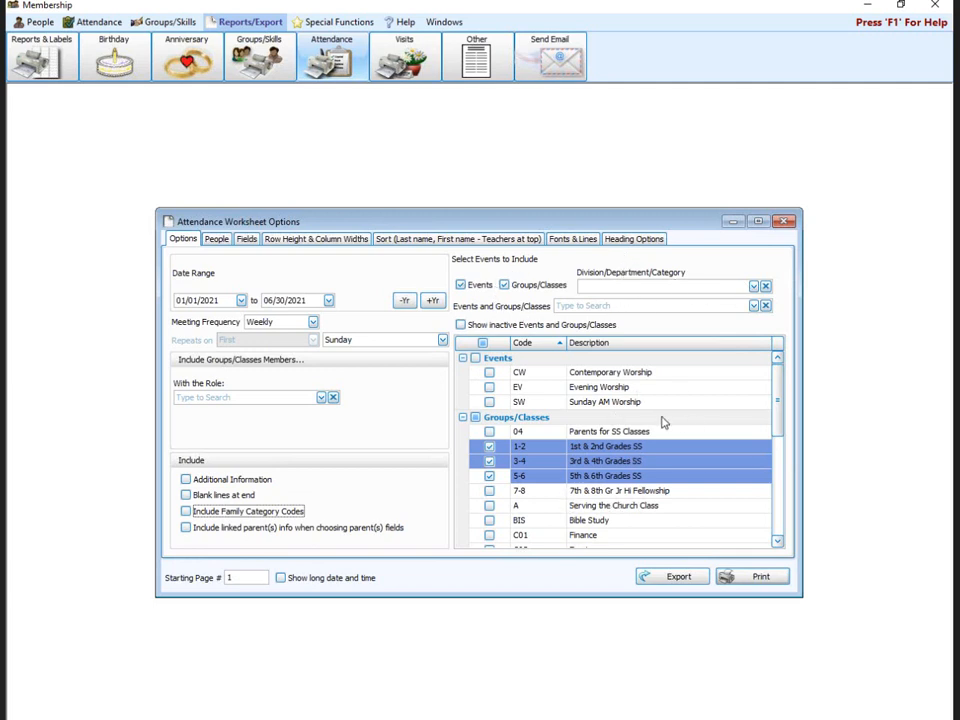
# - Check the people categories available for the worksheet and the list of visible fields
pyautogui.click(217, 239)
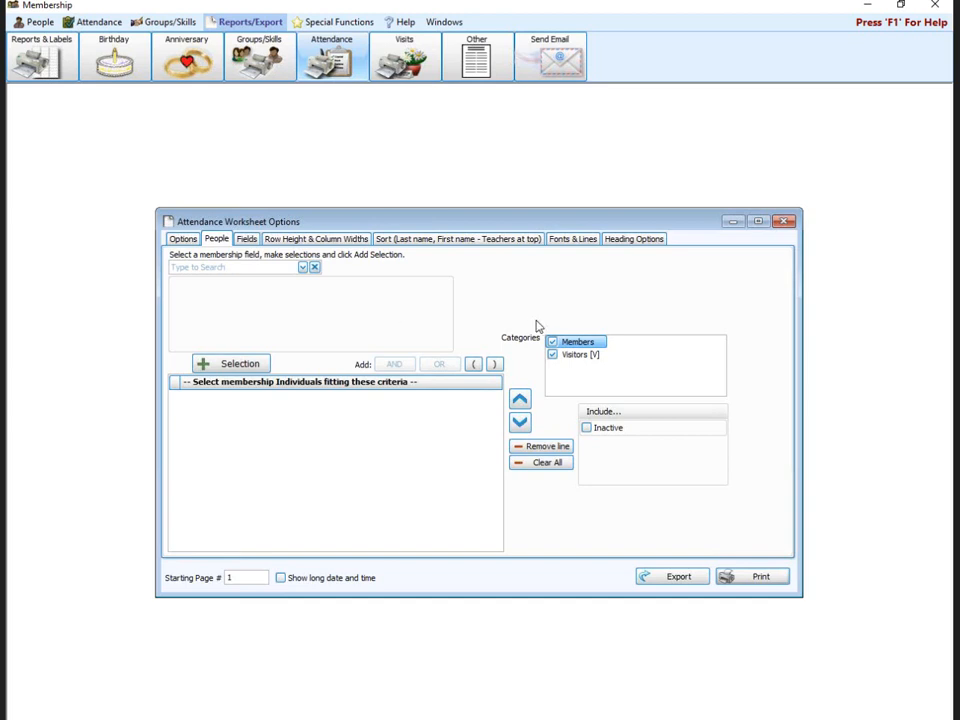
pyautogui.click(577, 357)
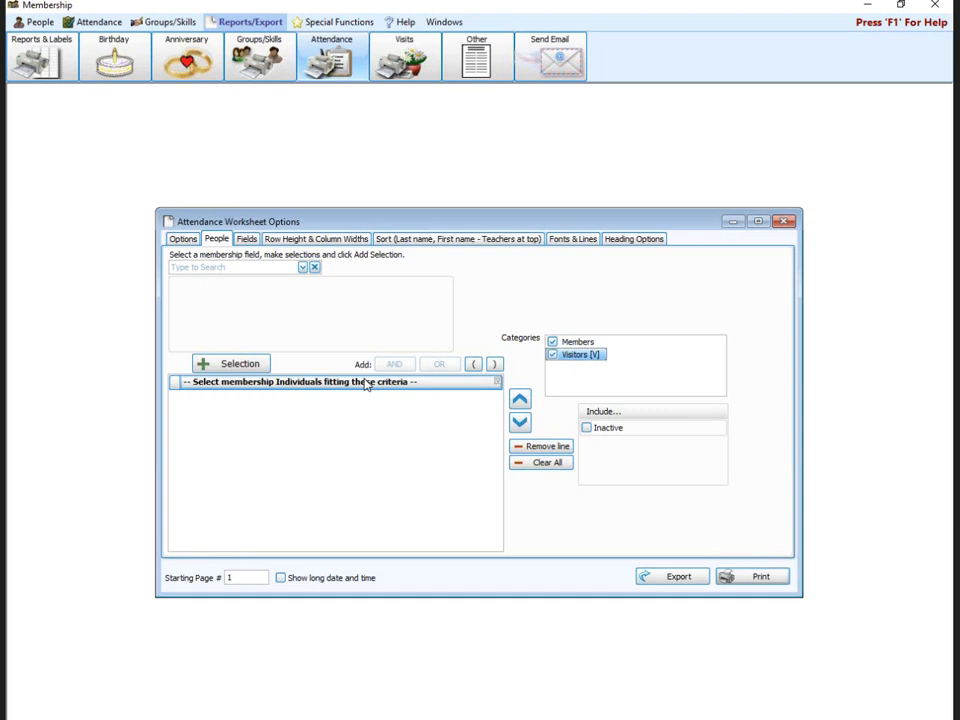
pyautogui.click(246, 239)
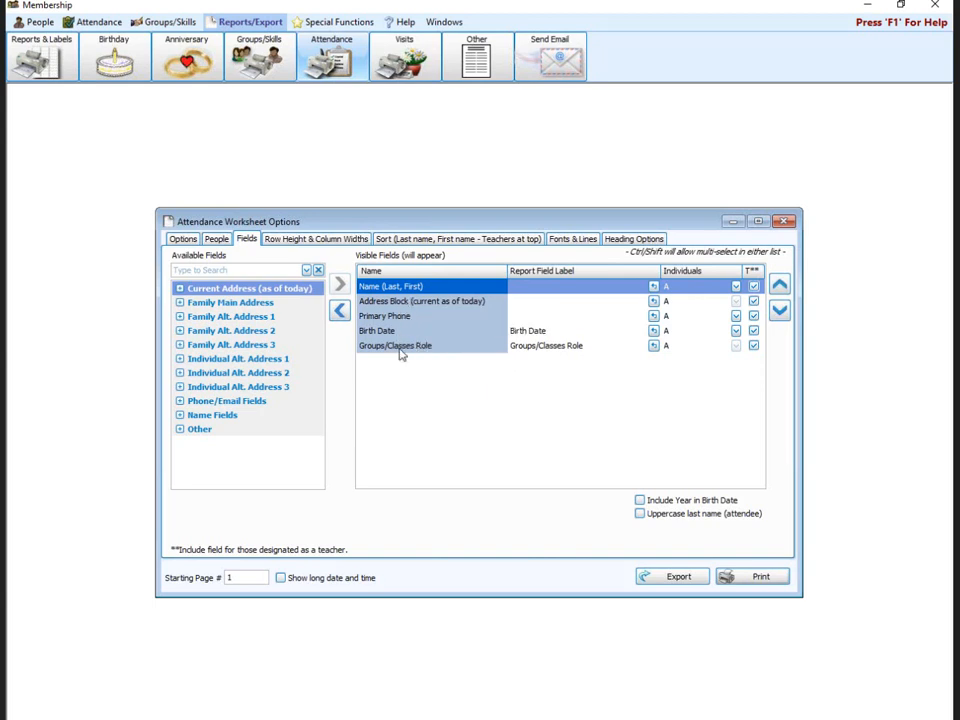
# - Preview the worksheet, page through to the 3rd & 4th Grades SS page, and close the preview
pyautogui.click(779, 583)
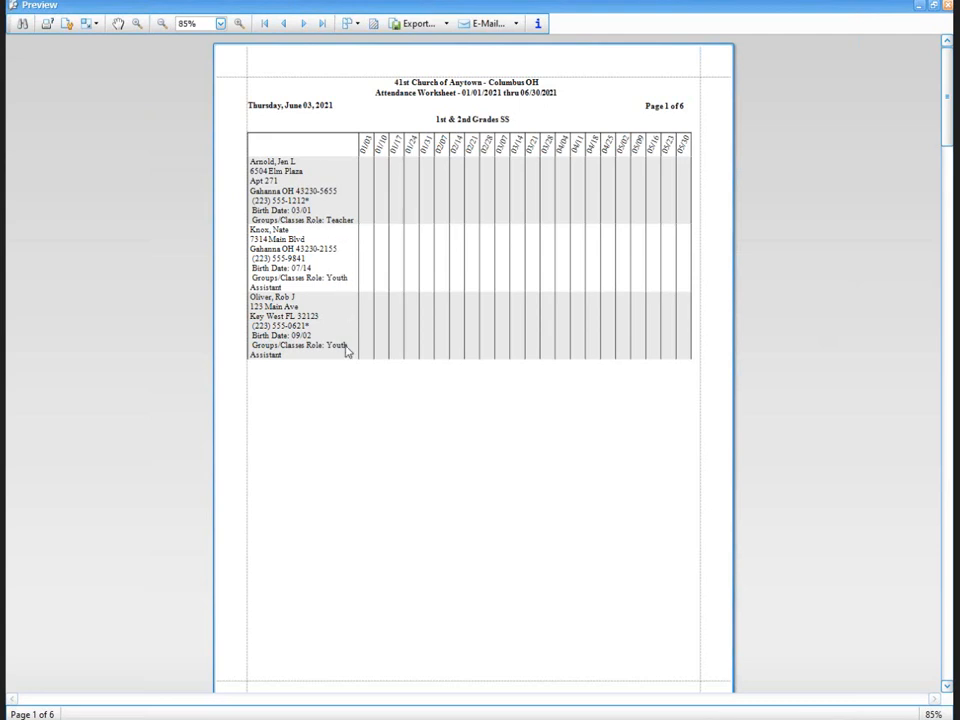
pyautogui.click(304, 25)
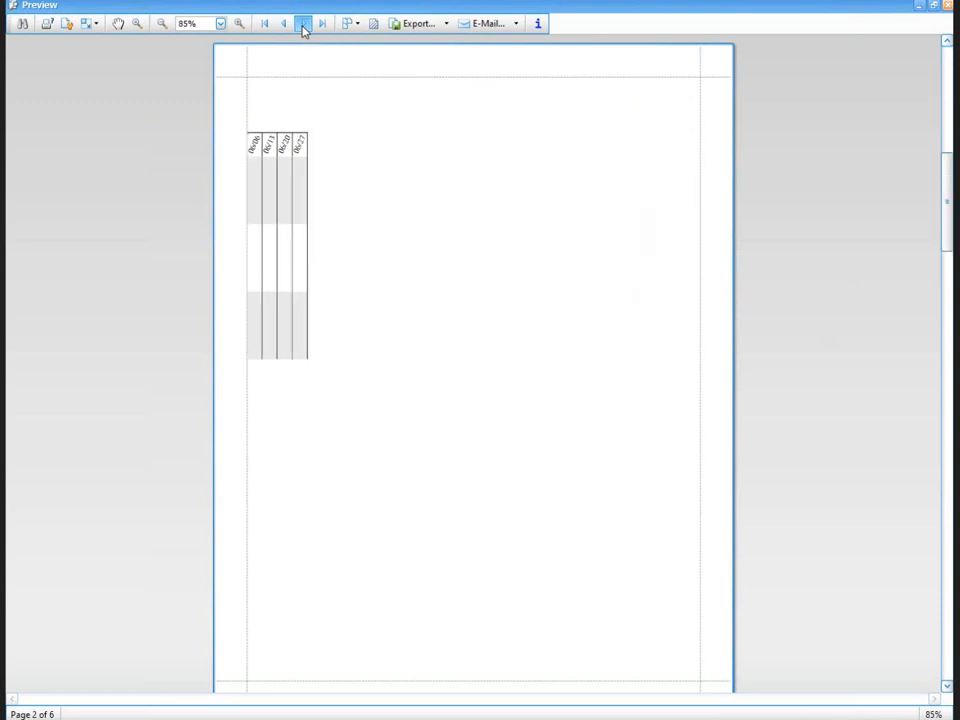
pyautogui.click(304, 25)
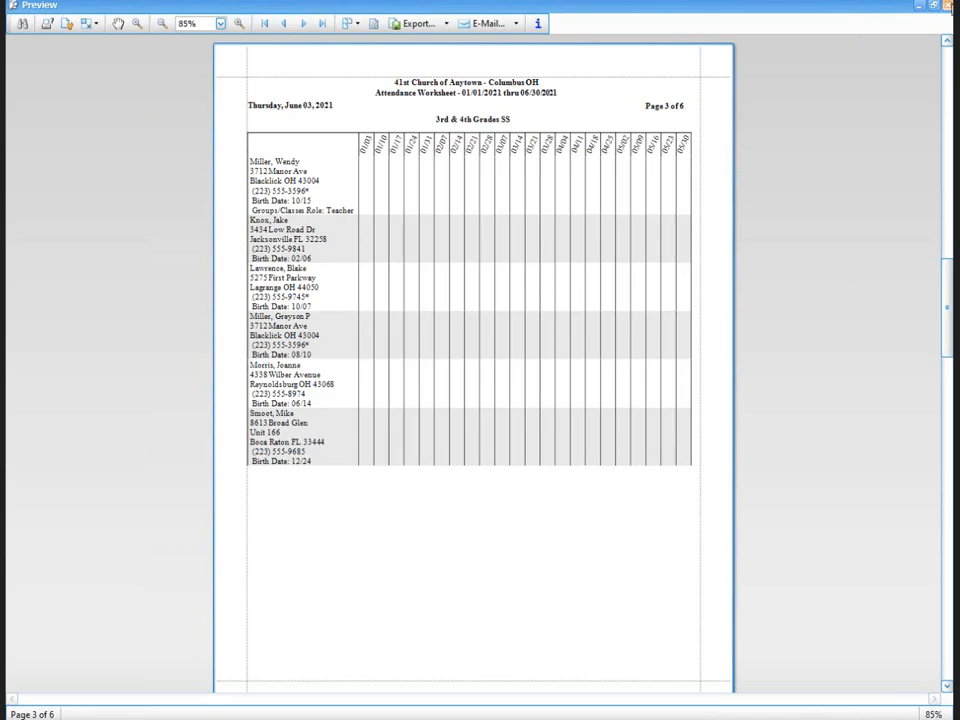
pyautogui.click(947, 6)
# - Remove the Groups/Classes Role, Address Block and Birth Date fields from the worksheet's visible fields
pyautogui.click(375, 345)
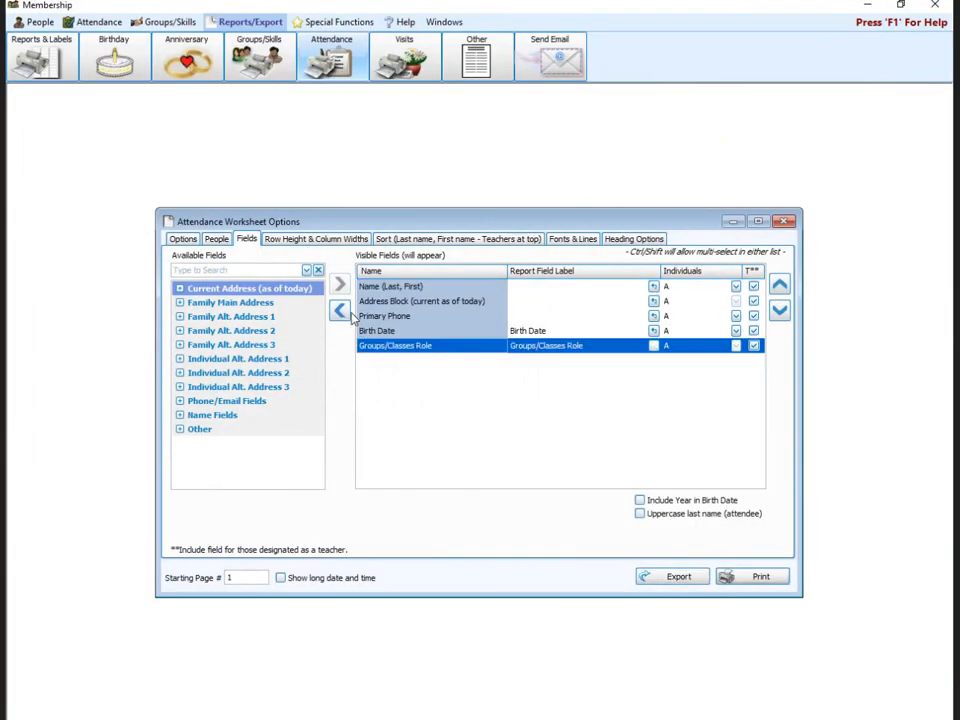
pyautogui.click(339, 310)
pyautogui.click(420, 302)
pyautogui.click(339, 310)
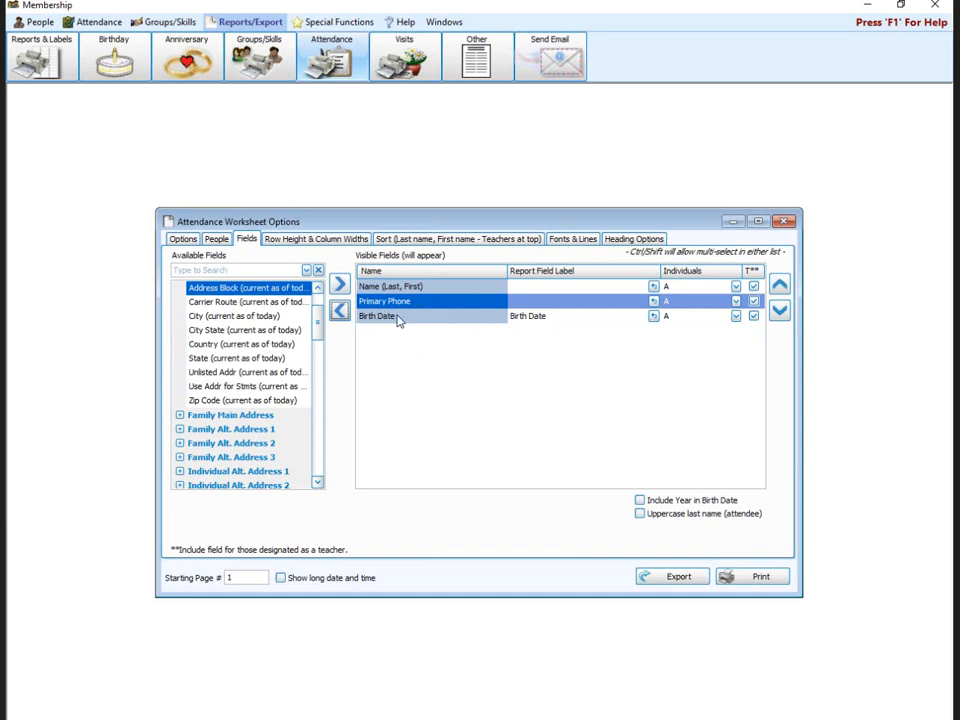
pyautogui.click(396, 317)
pyautogui.click(339, 311)
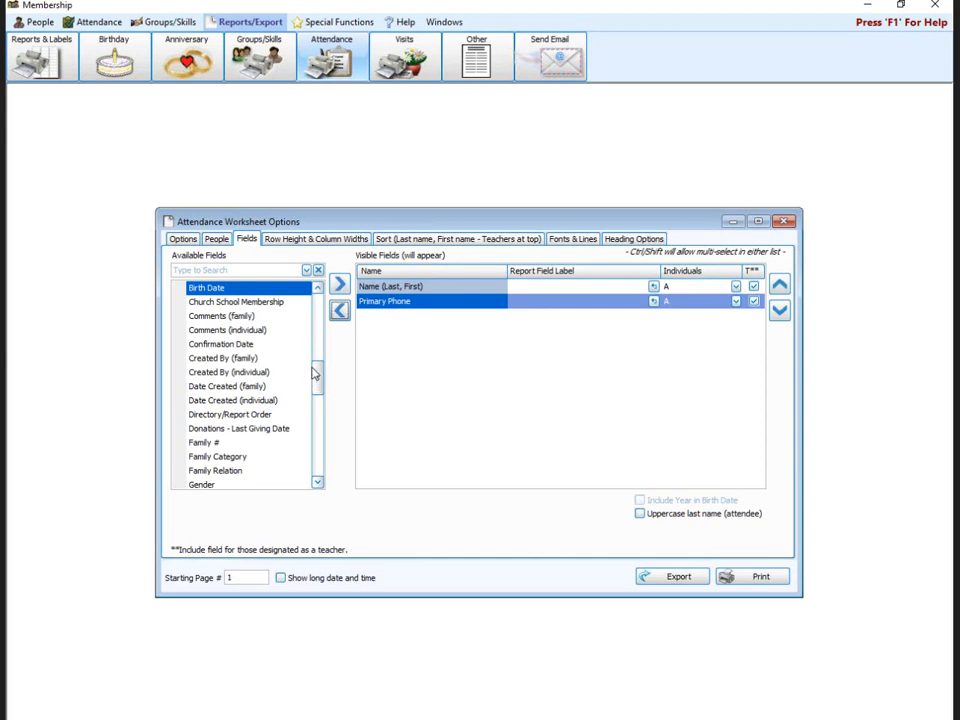
# - Examine the available fields and the attendee and parent choices for the Primary Phone and Name (Last, First) fields
pyautogui.scroll(1, 316, 375)
pyautogui.scroll(-1, 316, 375)
pyautogui.scroll(1, 313, 377)
pyautogui.moveTo(313, 377)
pyautogui.mouseDown()
pyautogui.moveTo(317, 401)
pyautogui.moveTo(316, 392)
pyautogui.mouseUp()
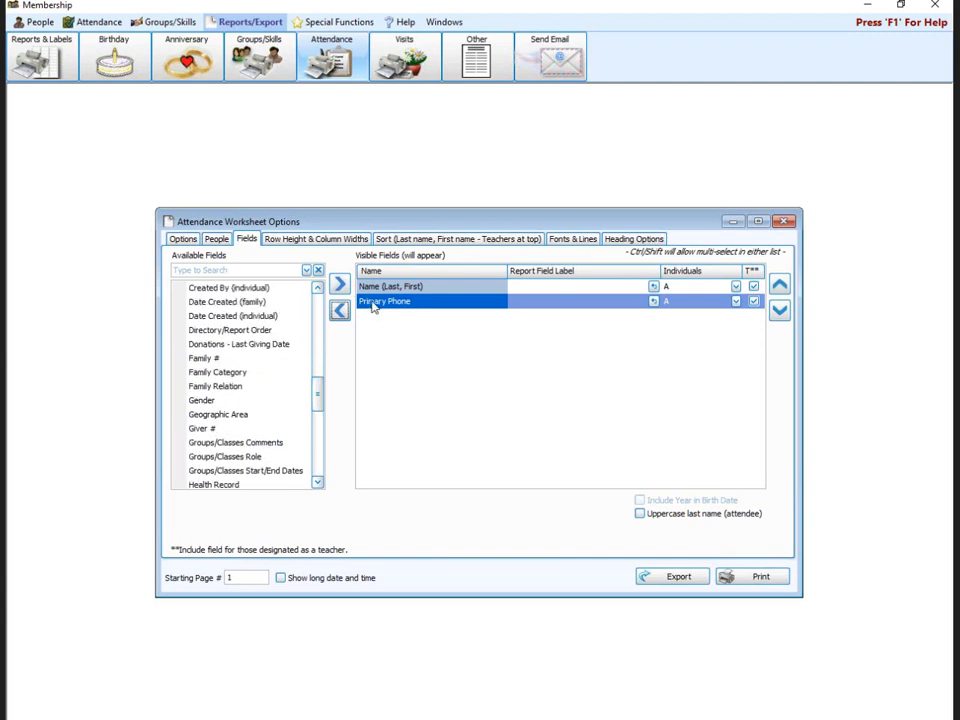
pyautogui.click(737, 301)
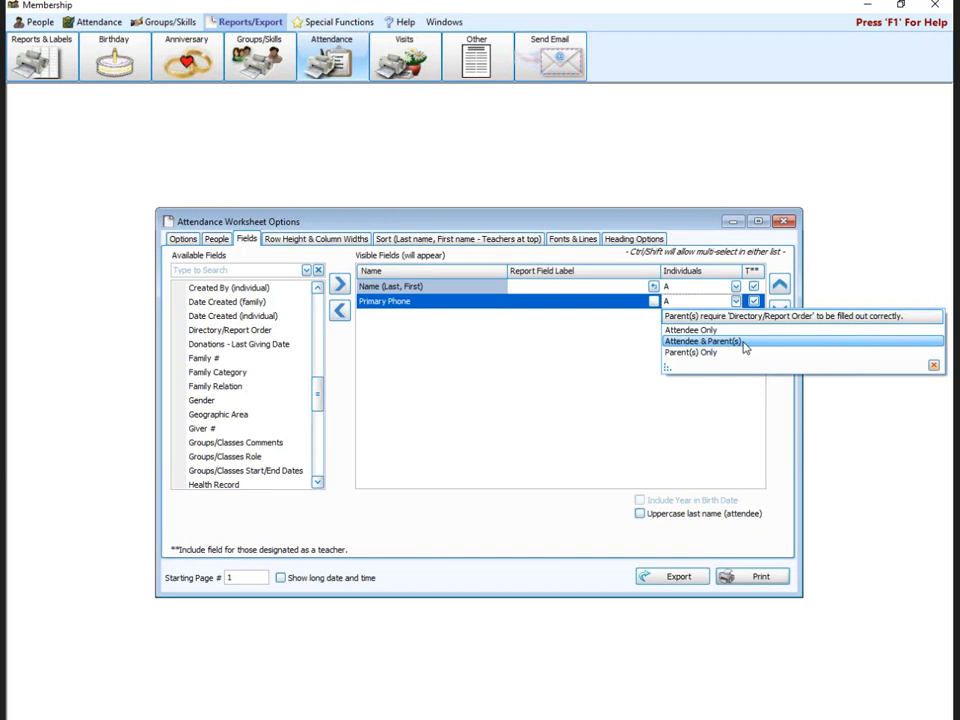
pyautogui.click(562, 345)
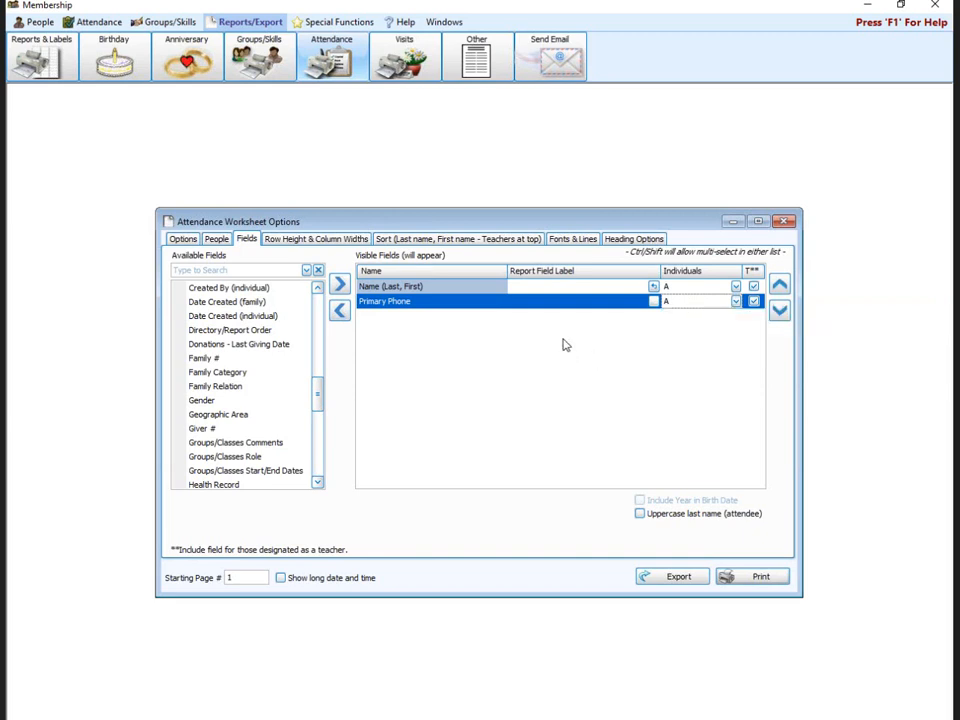
pyautogui.click(736, 287)
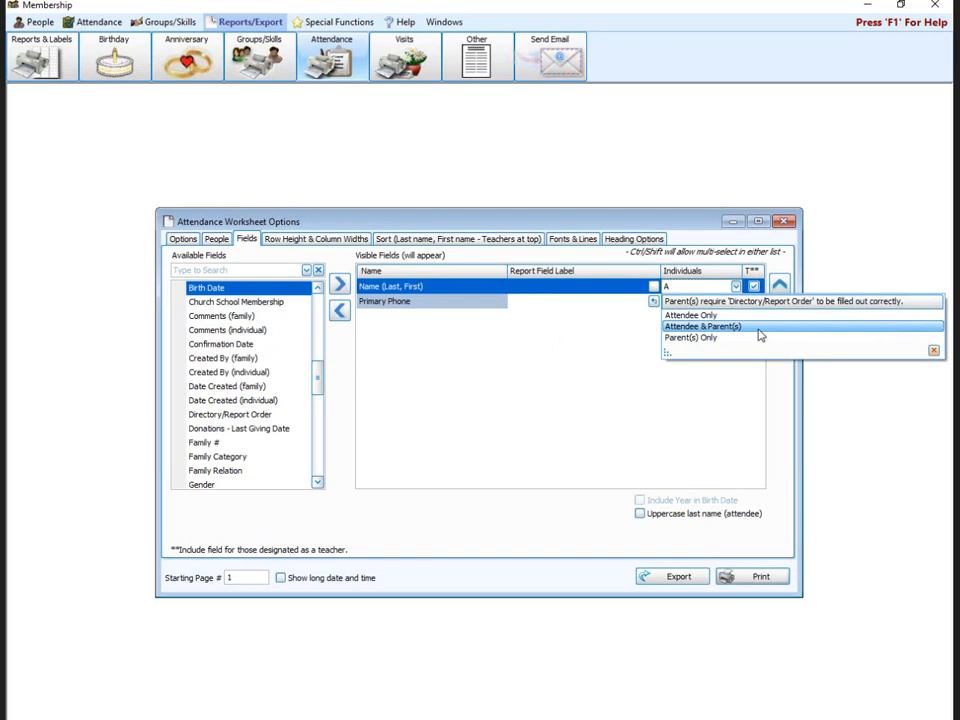
pyautogui.click(517, 377)
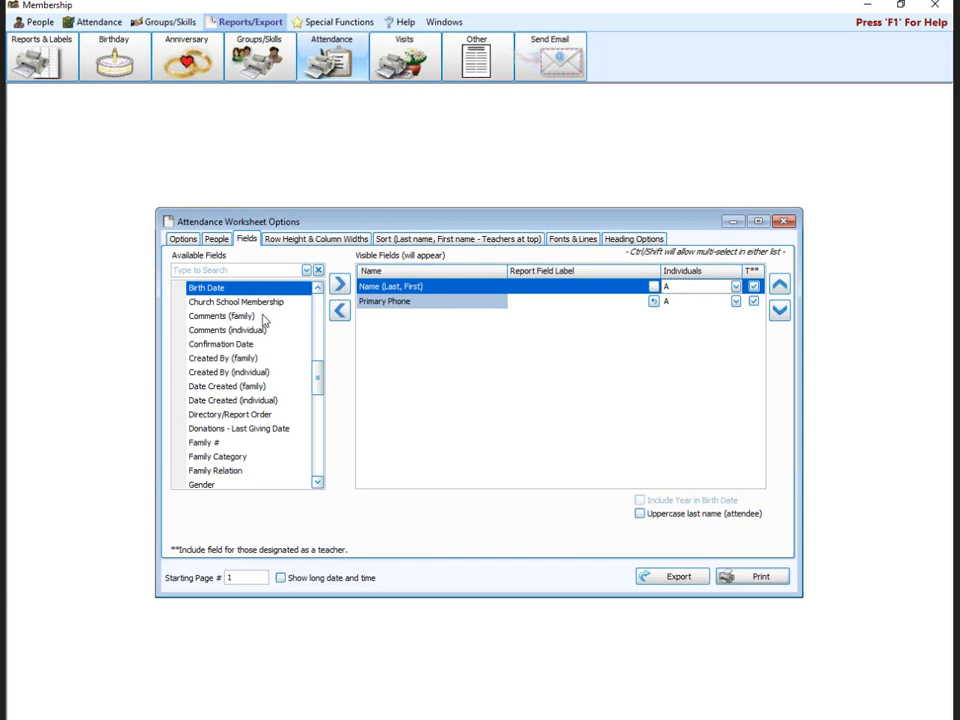
pyautogui.scroll(2, 320, 375)
pyautogui.moveTo(322, 371); pyautogui.dragTo(326, 440)
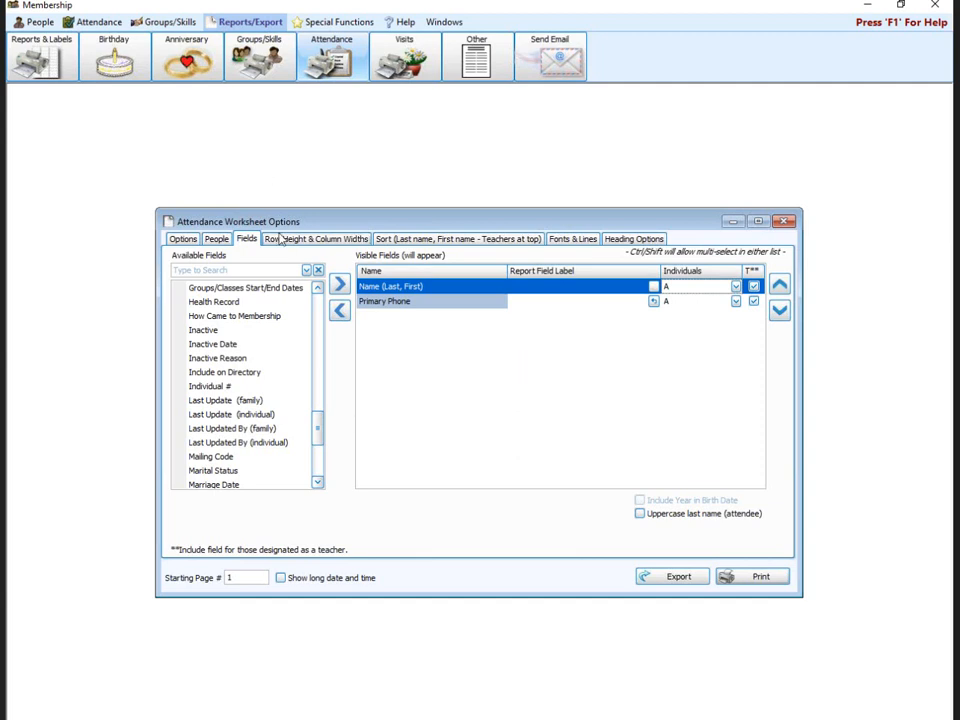
# - Widen the date columns of the Attendance Worksheet
pyautogui.click(285, 240)
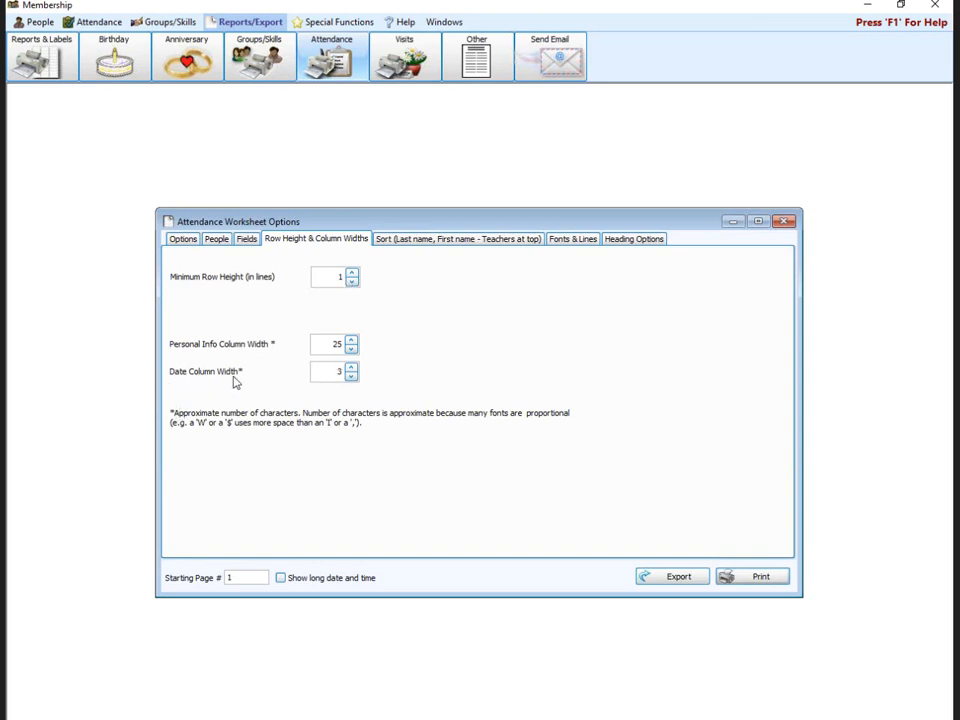
pyautogui.click(352, 368)
pyautogui.click(352, 368)
pyautogui.click(352, 368)
pyautogui.click(352, 368)
# - Set the end of the worksheet's date range to 03/31/2021, preview the worksheet and close the preview
pyautogui.click(183, 239)
pyautogui.click(266, 300)
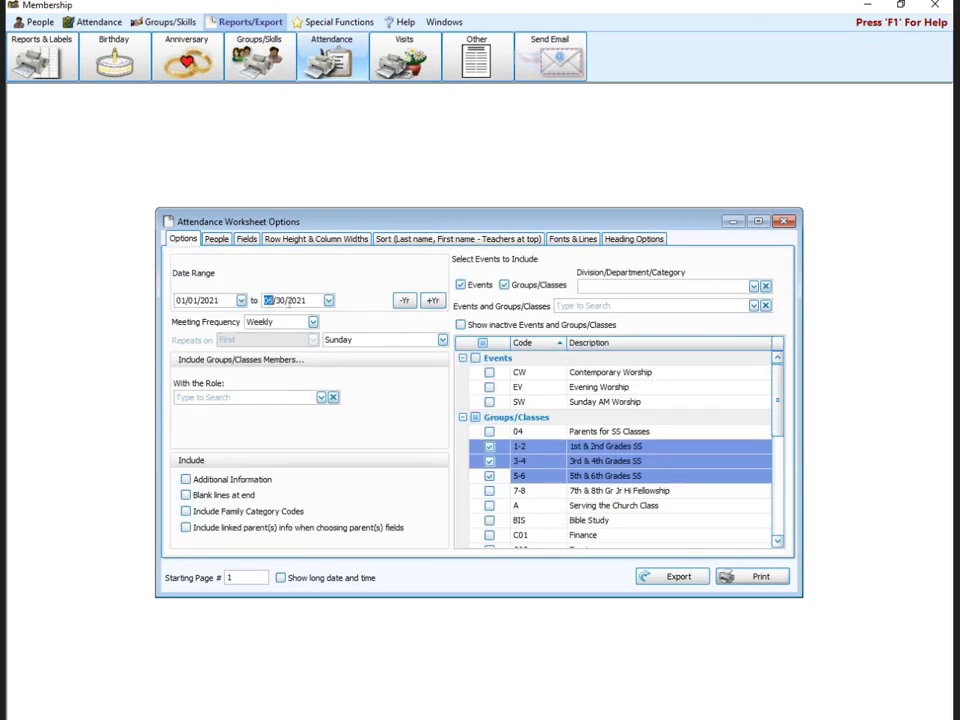
pyautogui.write('03/31')
pyautogui.click(779, 577)
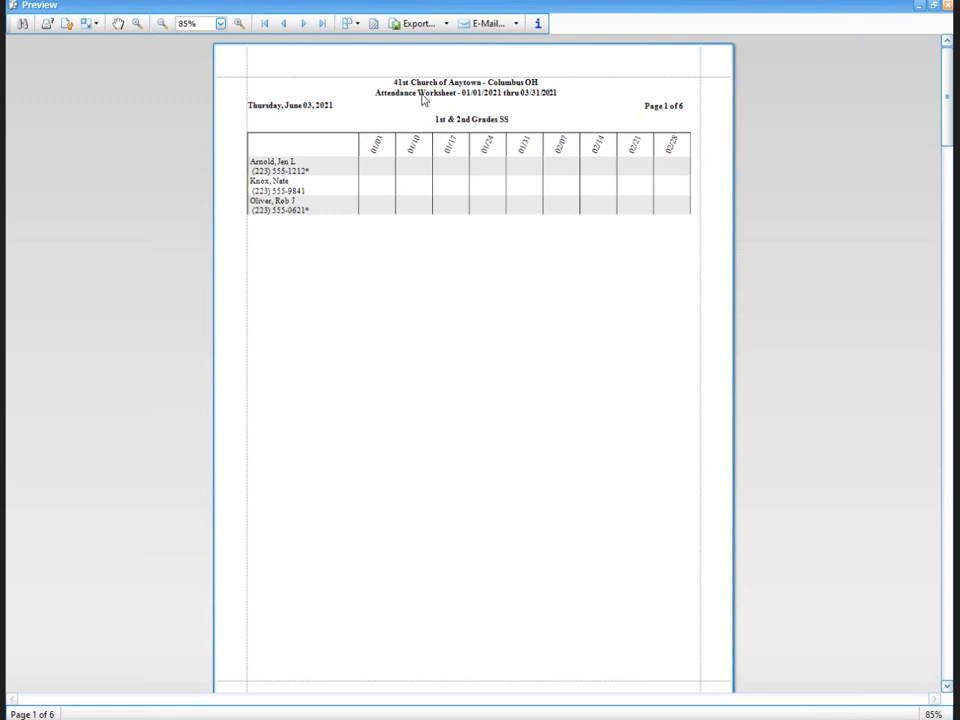
pyautogui.click(946, 6)
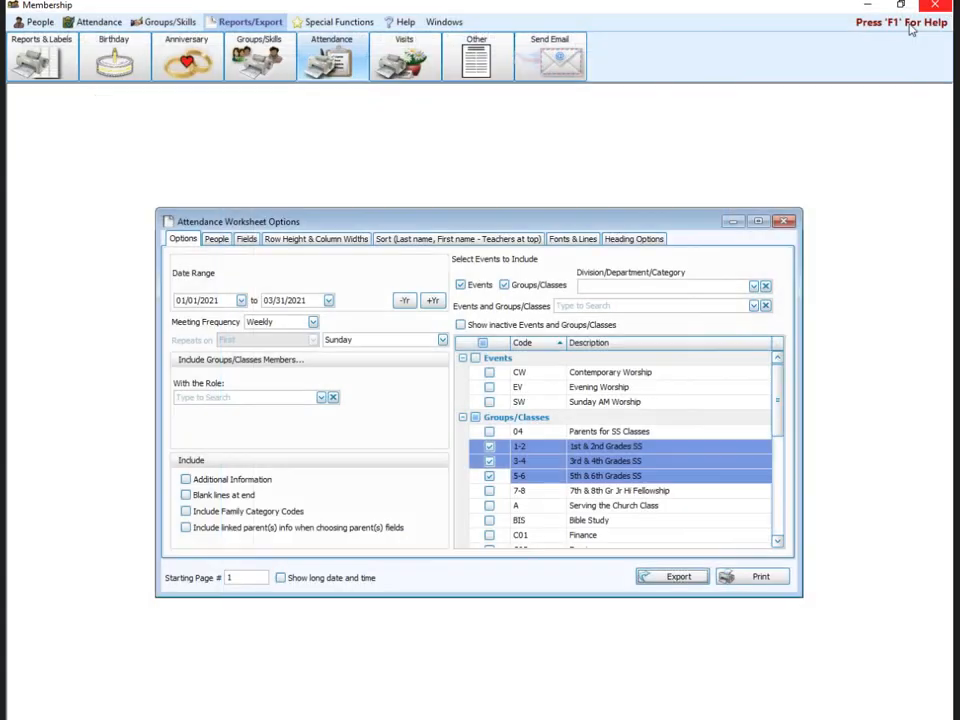
# - Check the worksheet's sort options, set the grid shading color to light green and preview the worksheet
pyautogui.click(409, 240)
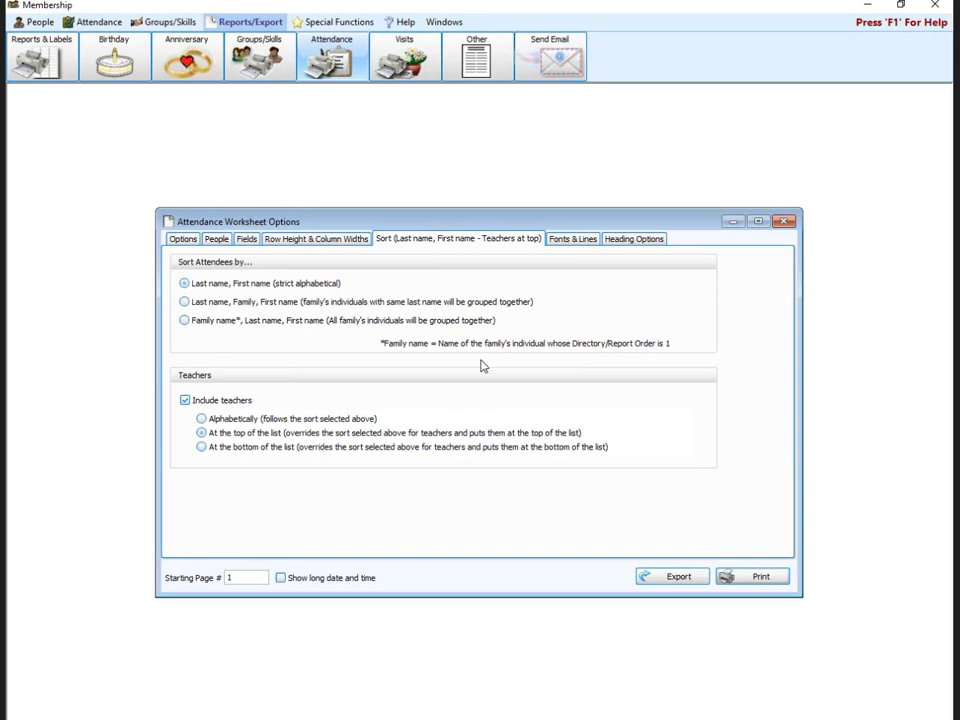
pyautogui.click(577, 240)
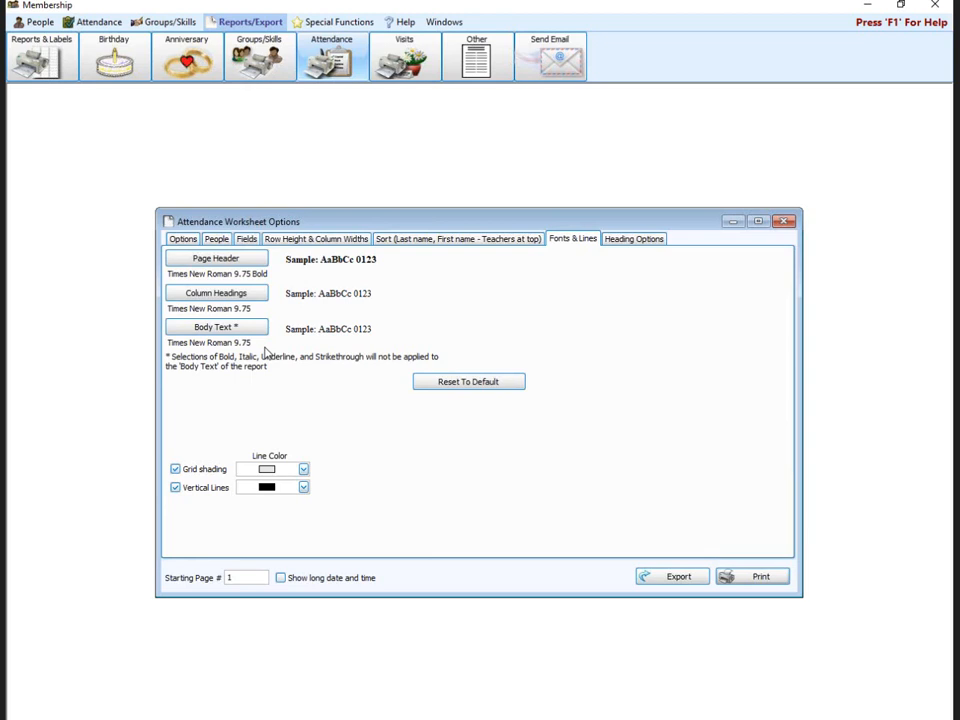
pyautogui.click(303, 469)
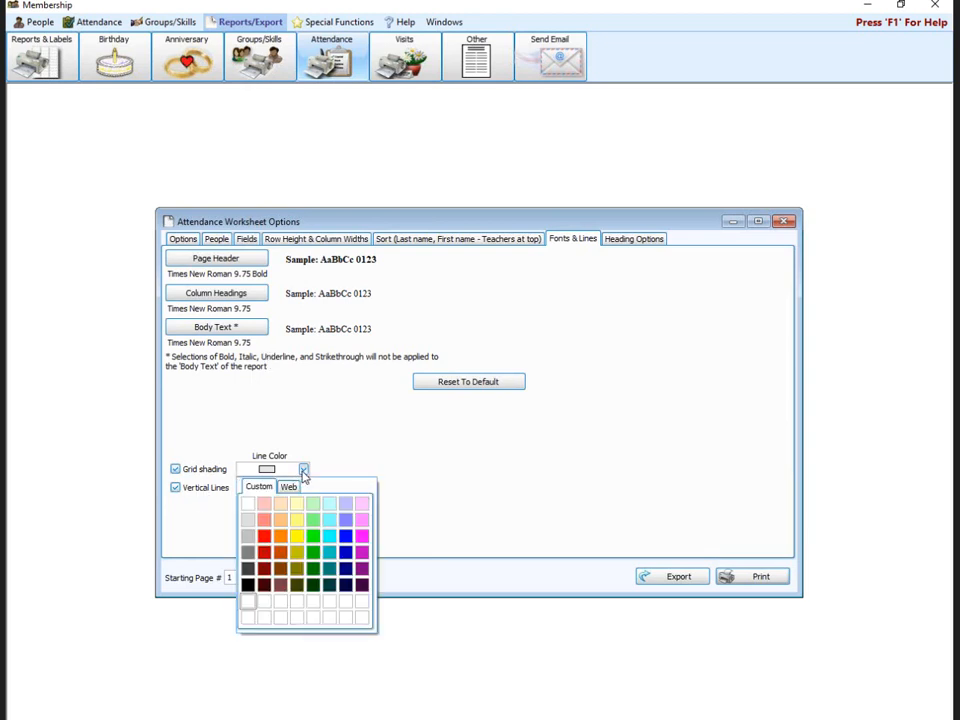
pyautogui.click(311, 504)
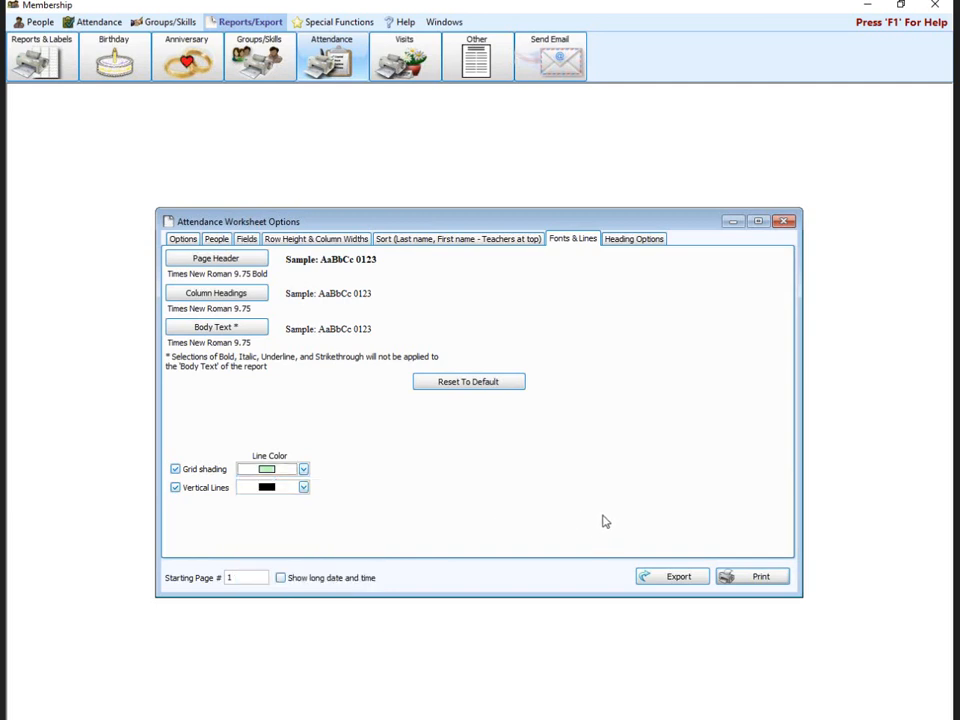
pyautogui.click(761, 576)
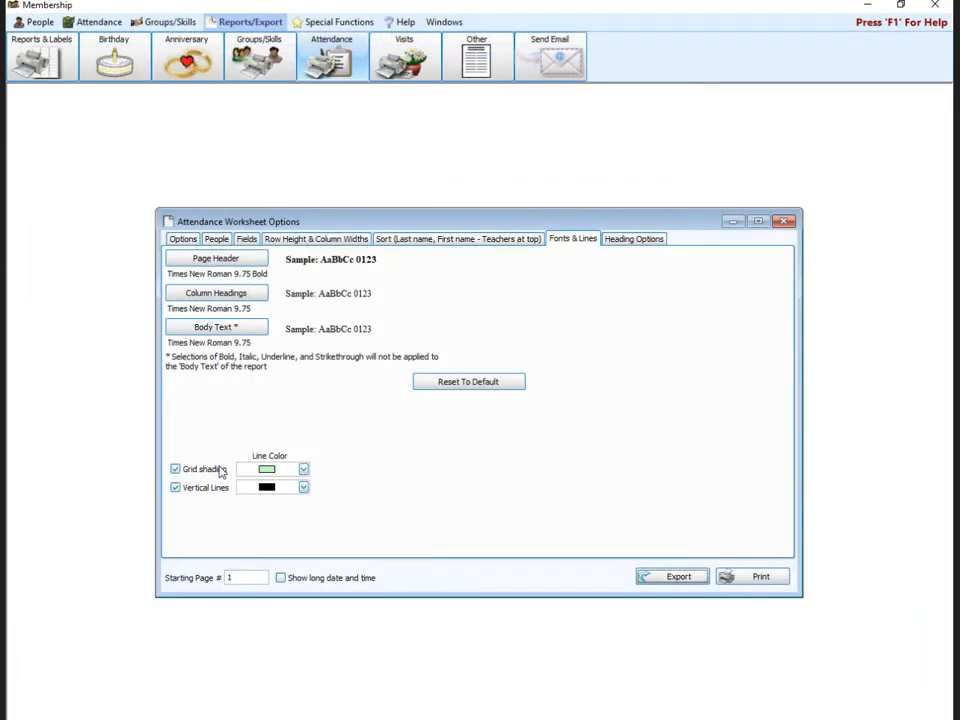
# - Apply the Default Class Heading to the worksheet, preview it and close the preview
pyautogui.click(638, 240)
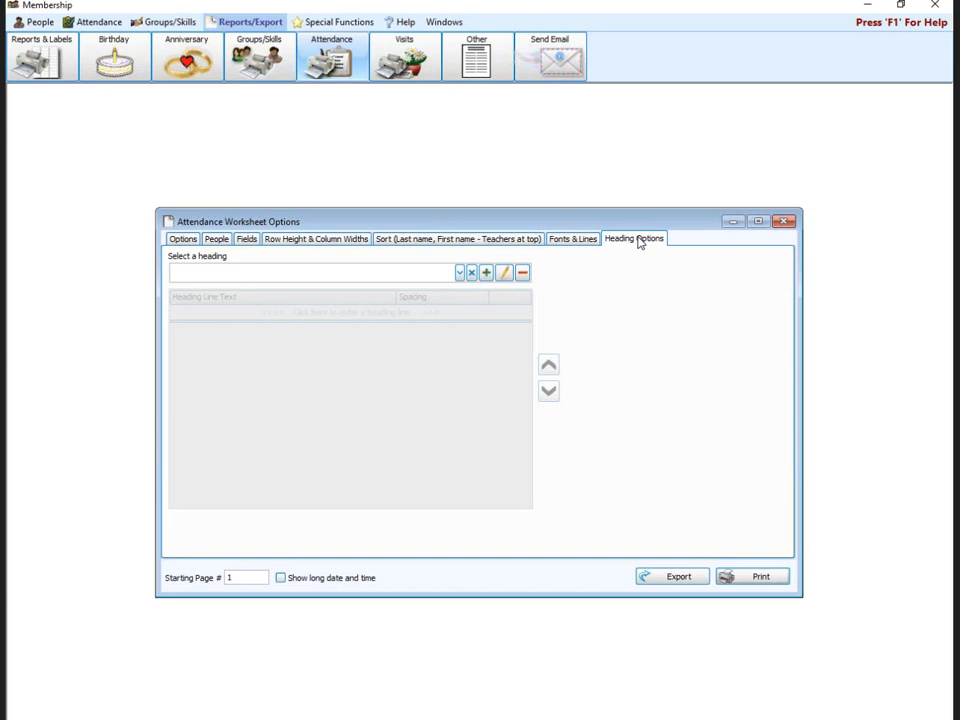
pyautogui.click(460, 273)
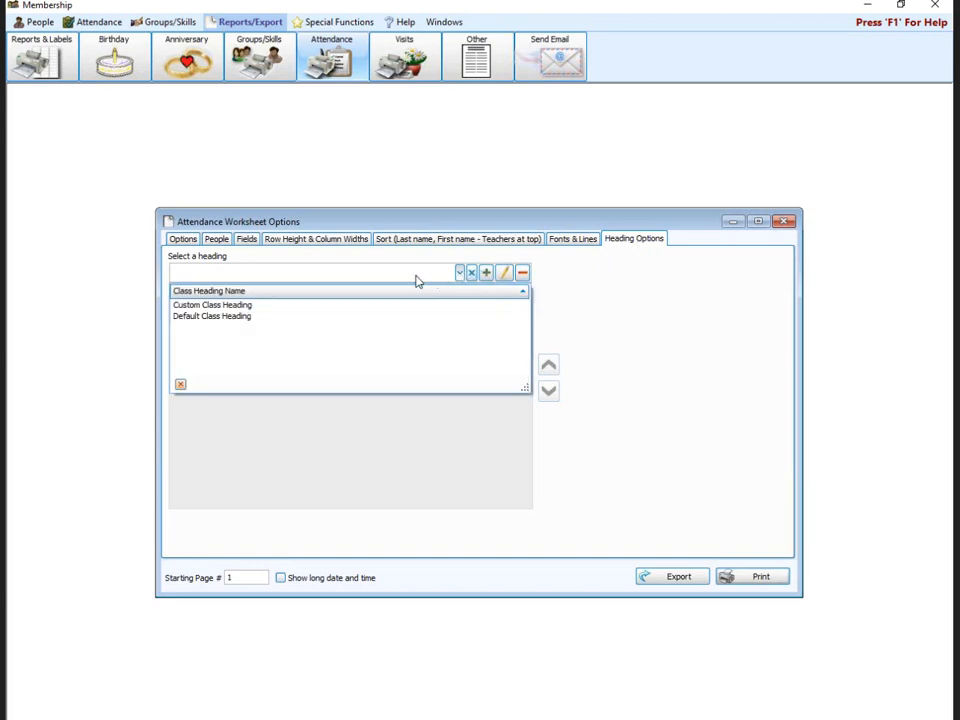
pyautogui.click(230, 316)
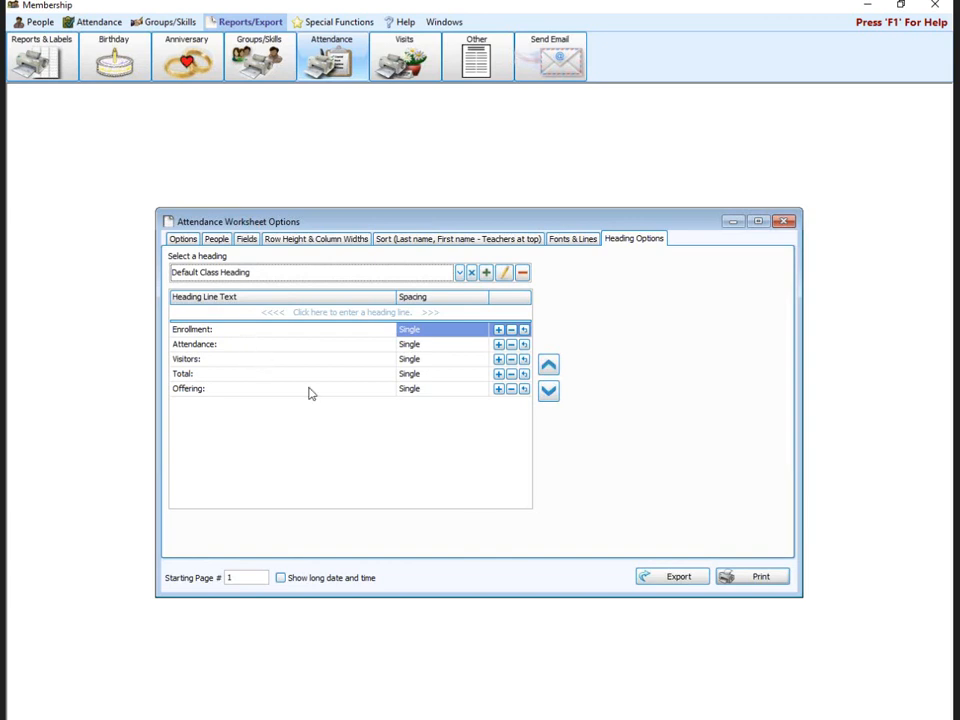
pyautogui.click(786, 584)
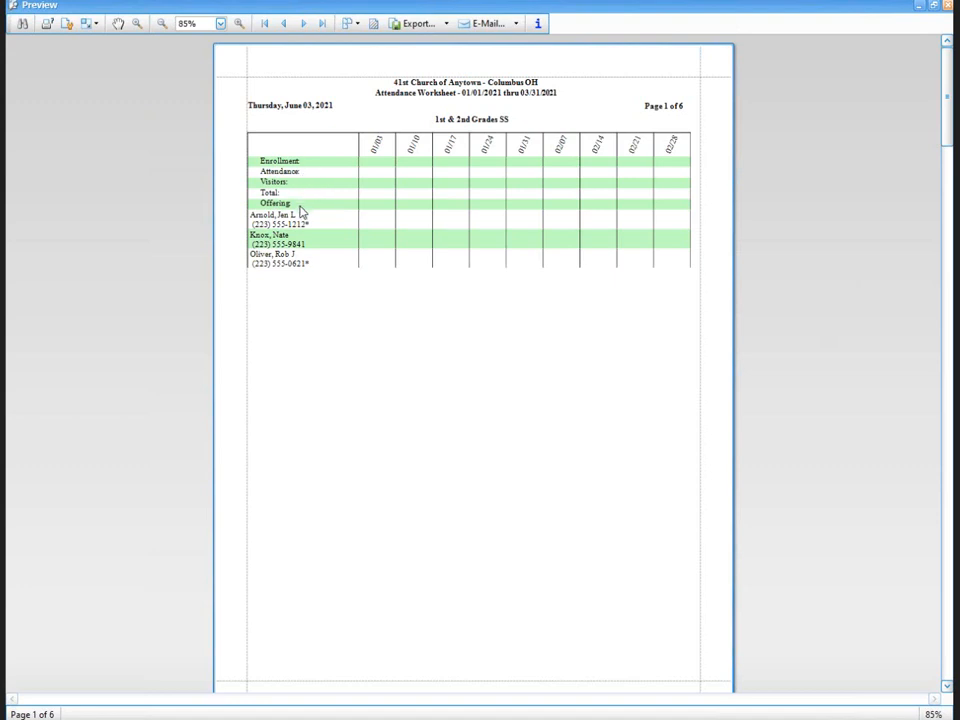
pyautogui.click(917, 8)
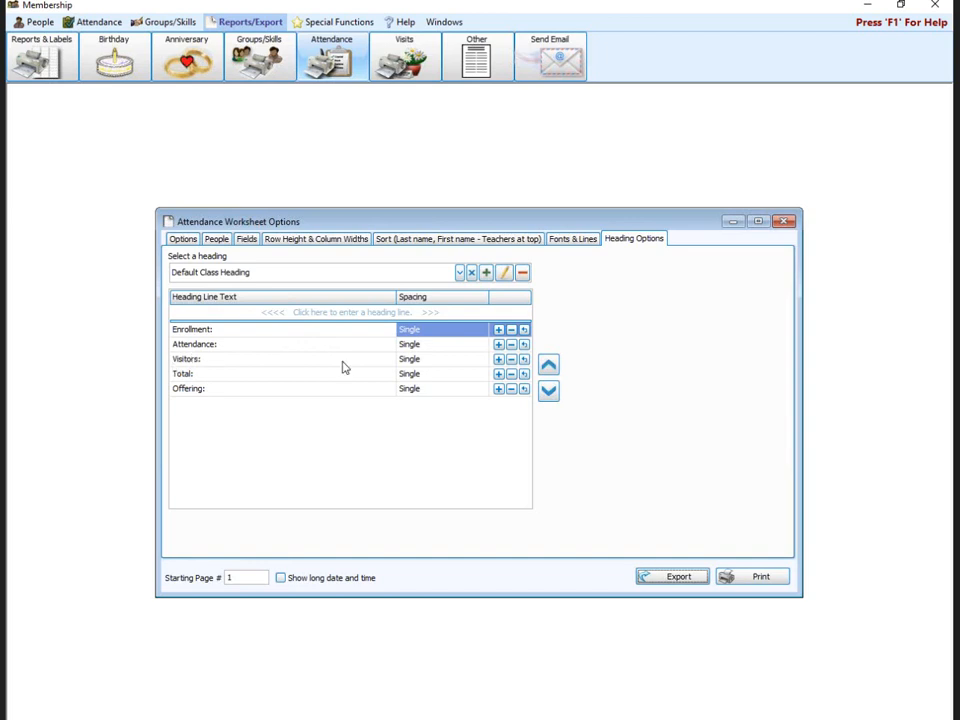
# - Clear the worksheet's selected heading and close the Attendance Worksheet options
pyautogui.click(460, 273)
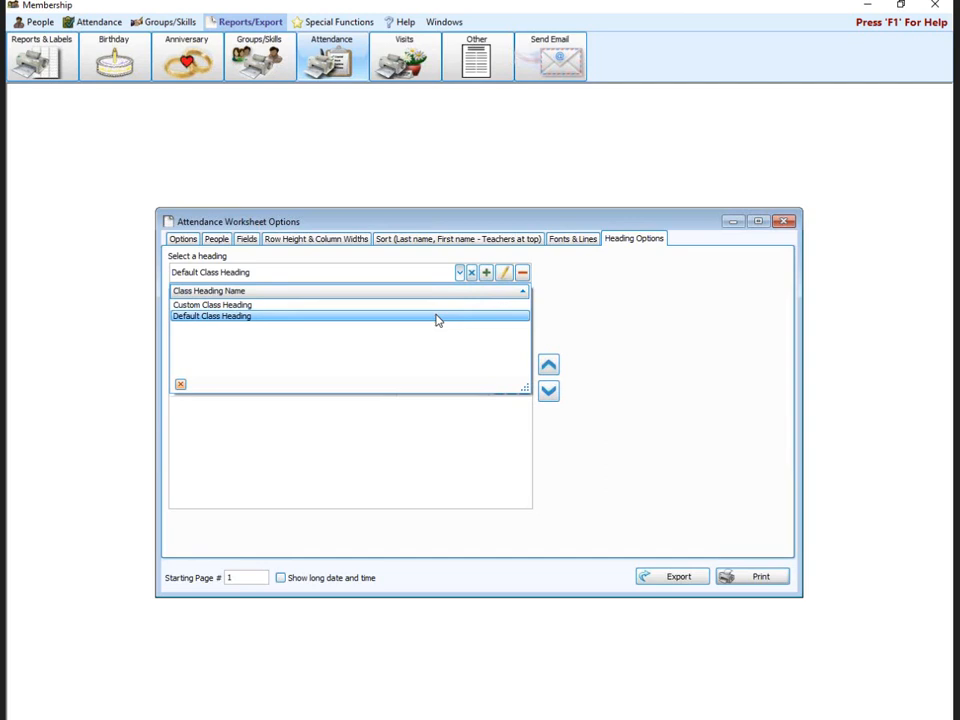
pyautogui.click(473, 274)
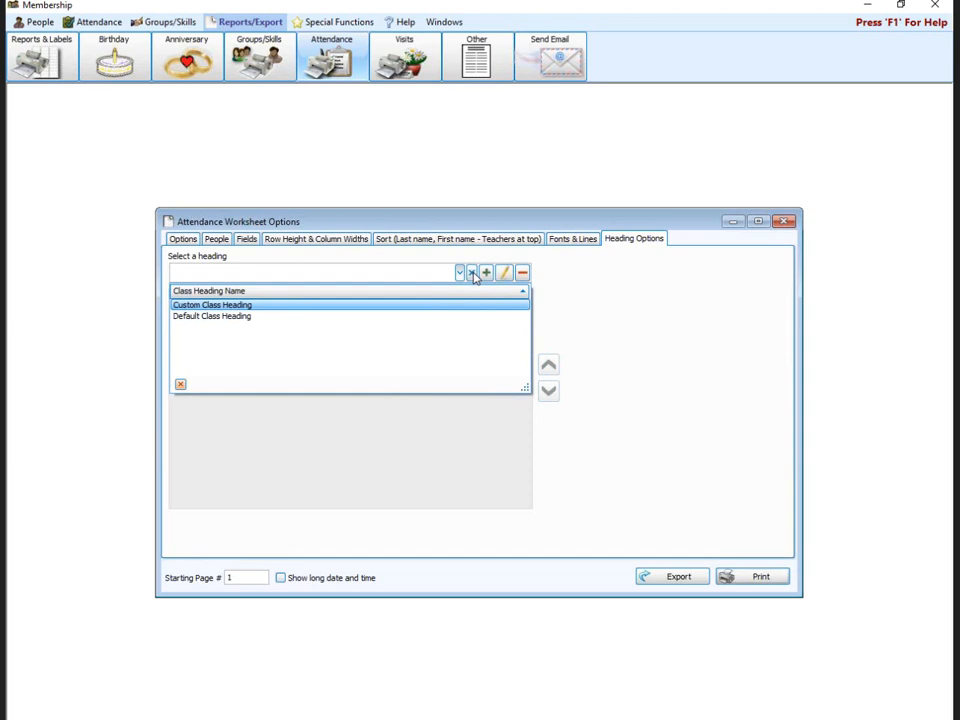
pyautogui.click(783, 221)
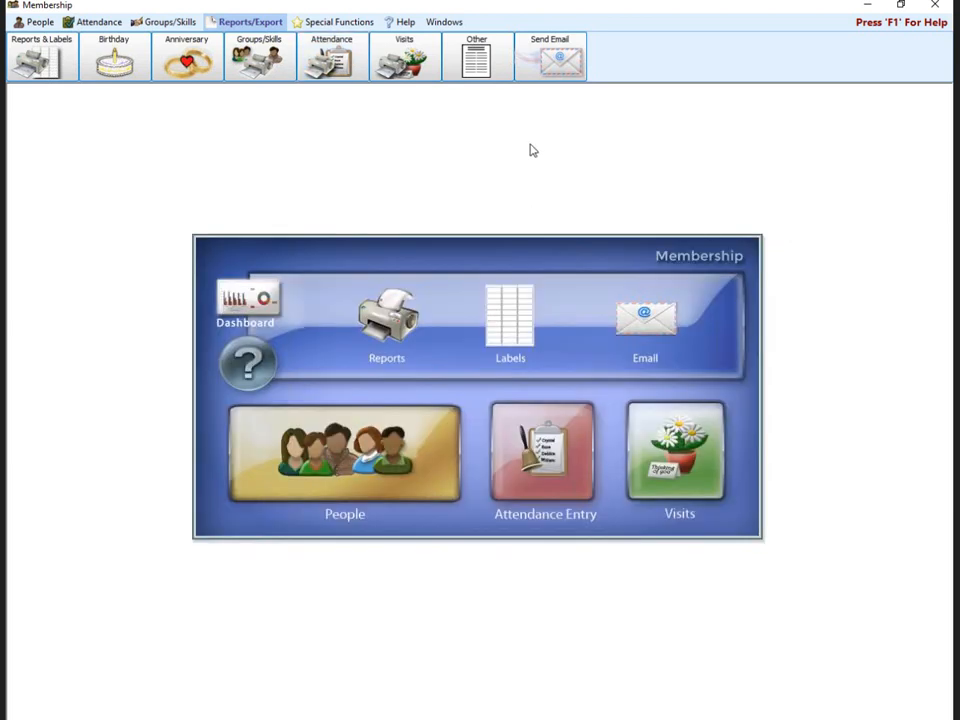
# - Open the Attendance Report options and include the Contemporary Worship event
pyautogui.click(349, 50)
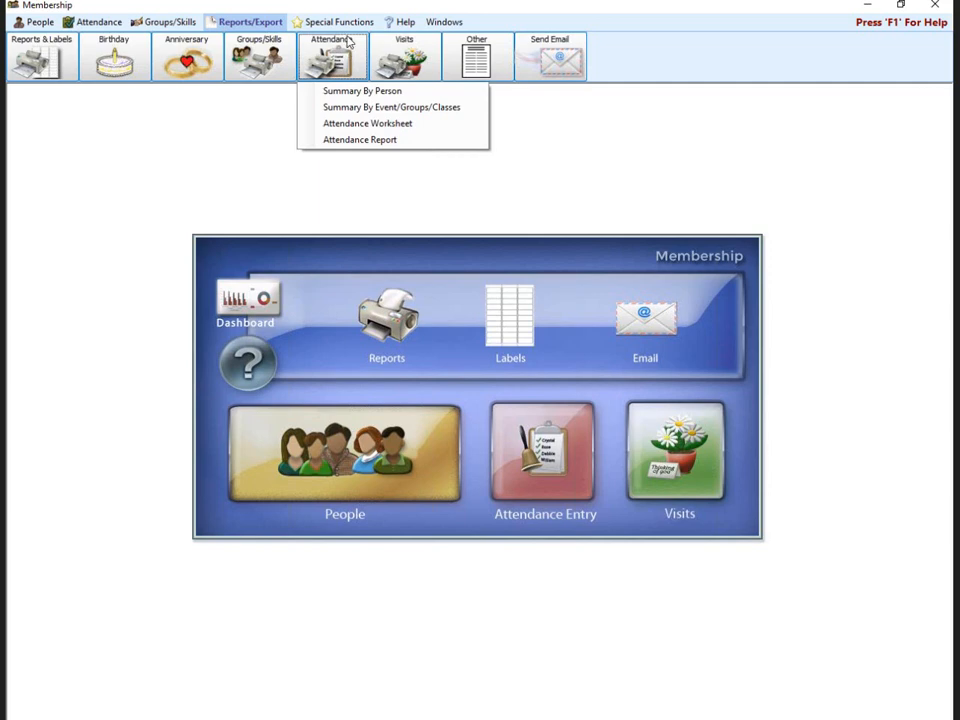
pyautogui.click(376, 142)
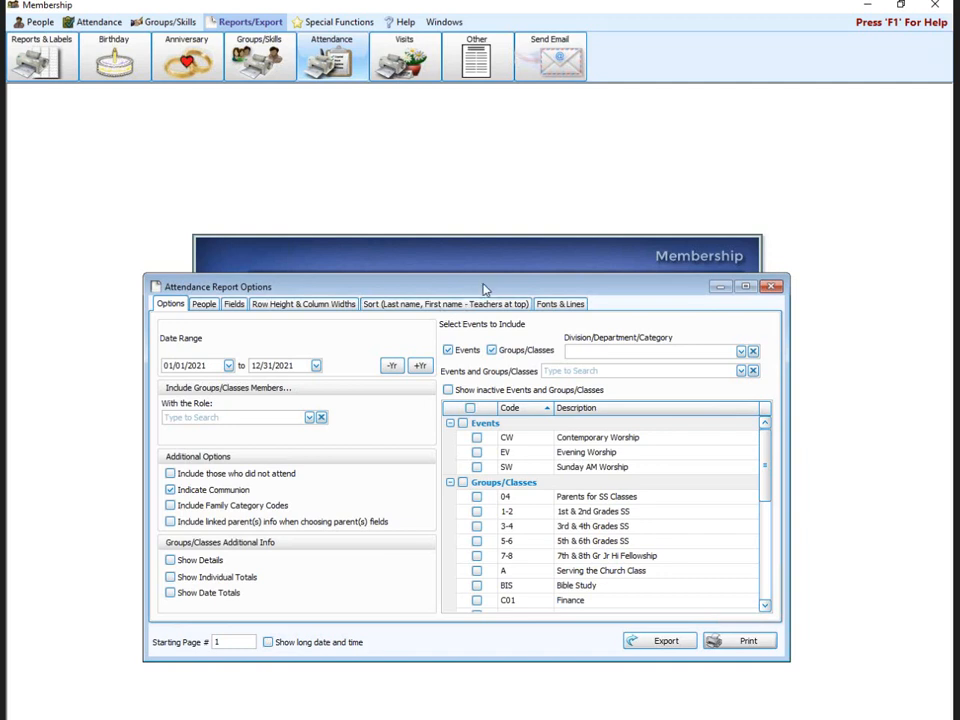
pyautogui.moveTo(484, 285); pyautogui.dragTo(497, 231)
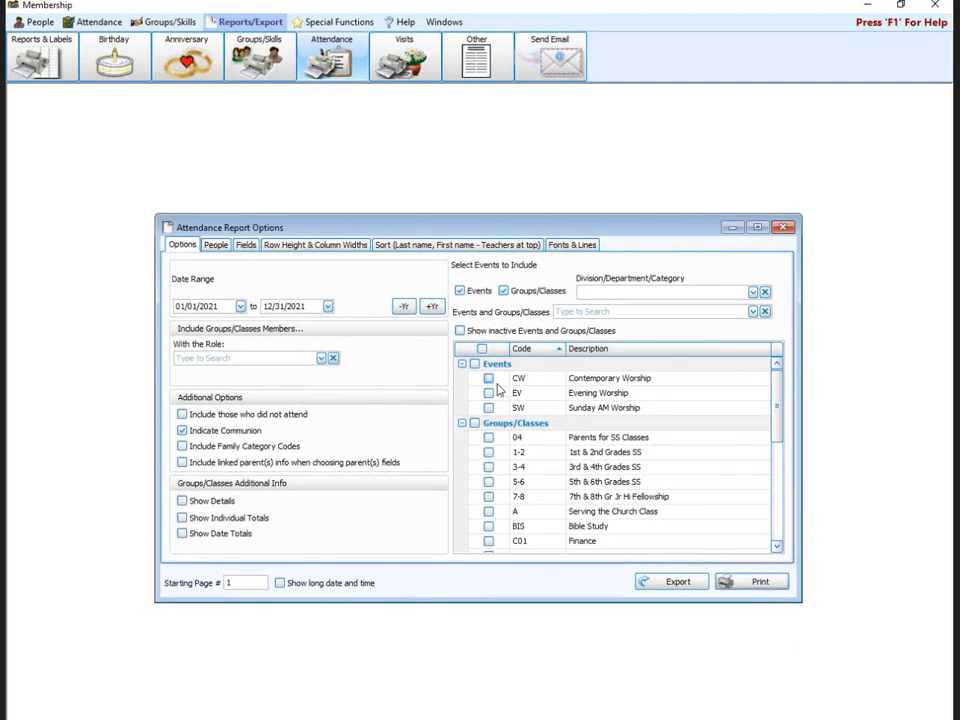
pyautogui.click(489, 381)
pyautogui.click(489, 379)
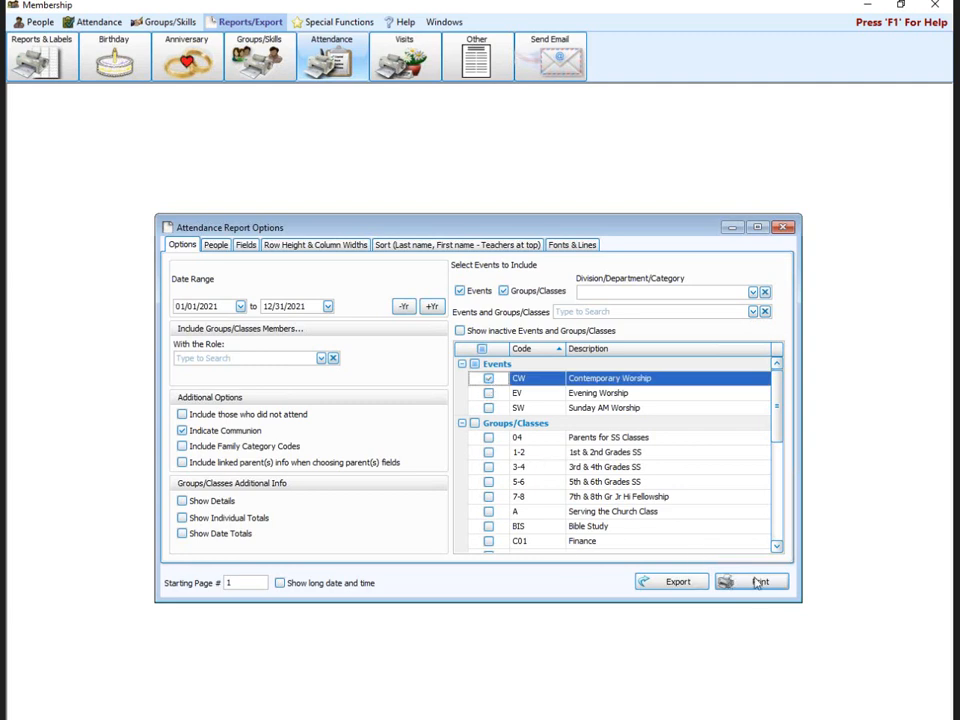
# - Preview the Contemporary Worship attendance report, look through both pages and close the preview
pyautogui.click(756, 584)
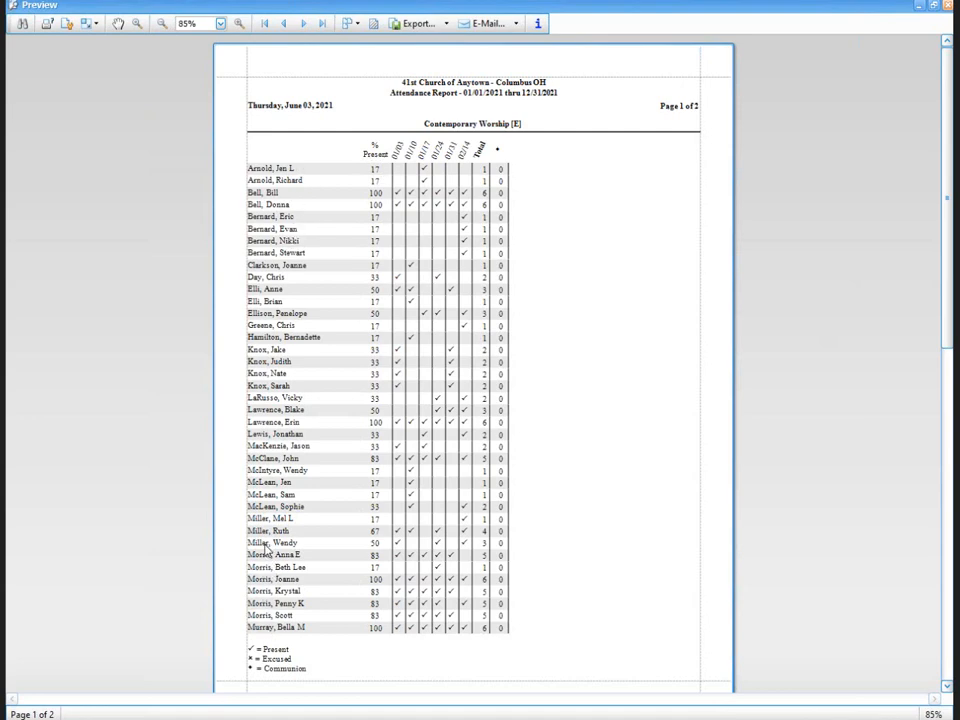
pyautogui.scroll(-2, 267, 565)
pyautogui.scroll(-10, 266, 548)
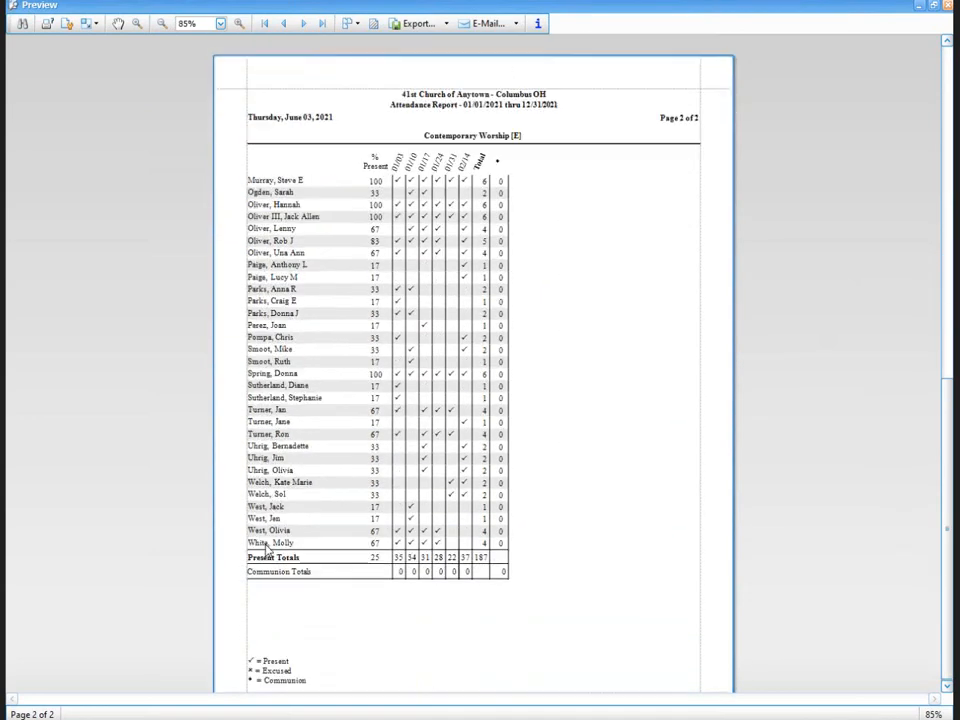
pyautogui.scroll(11, 351, 549)
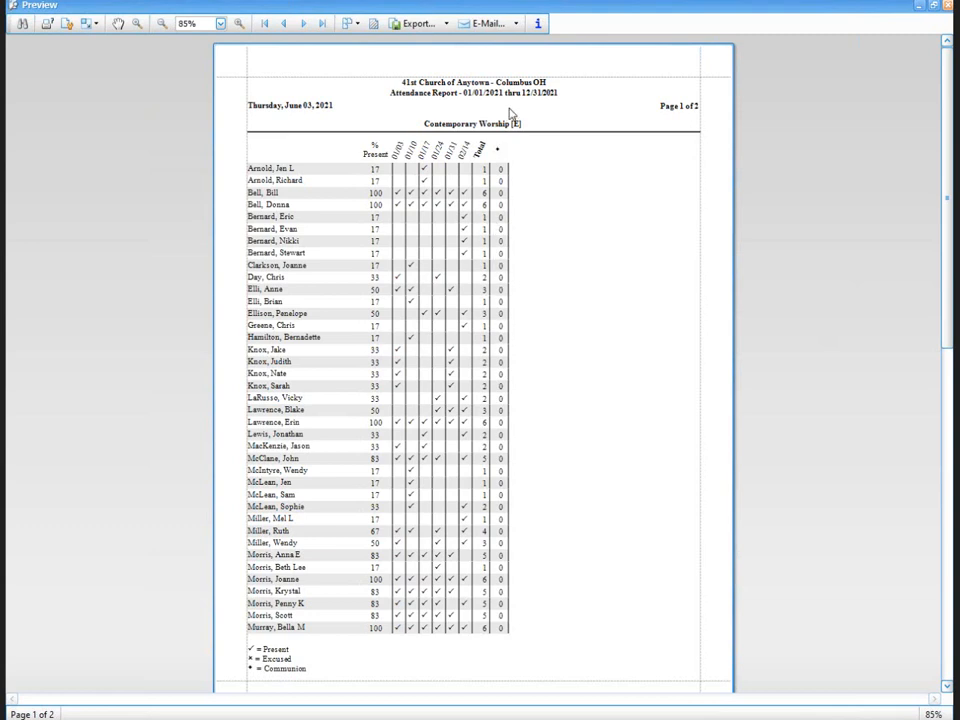
pyautogui.click(947, 6)
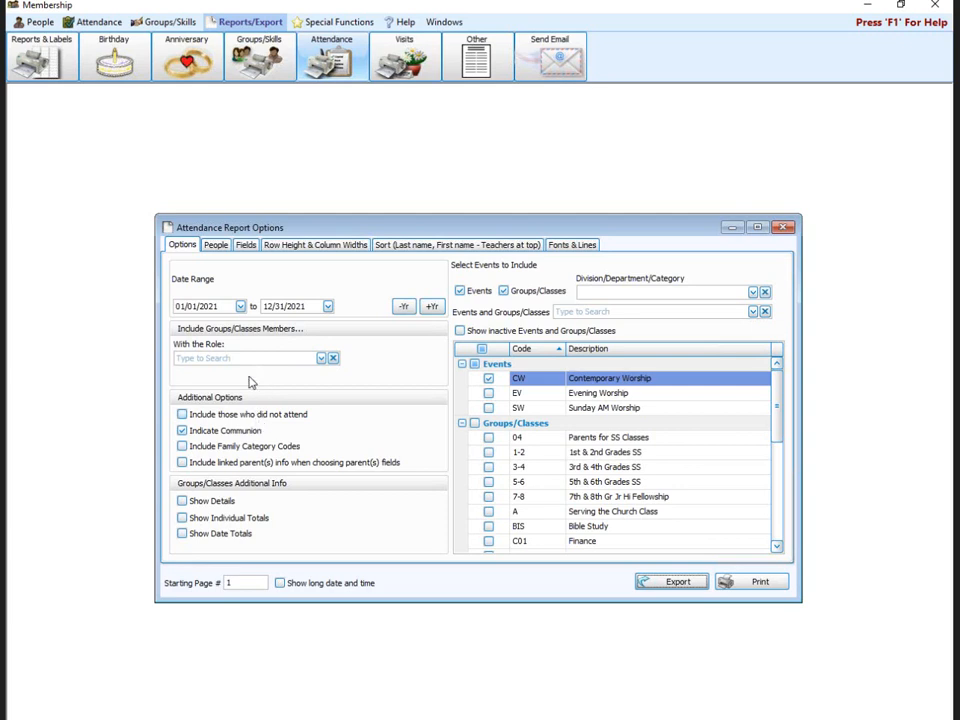
# - Turn off Indicate Communion and review the report's people, fields, column width, sort and font settings
pyautogui.click(258, 433)
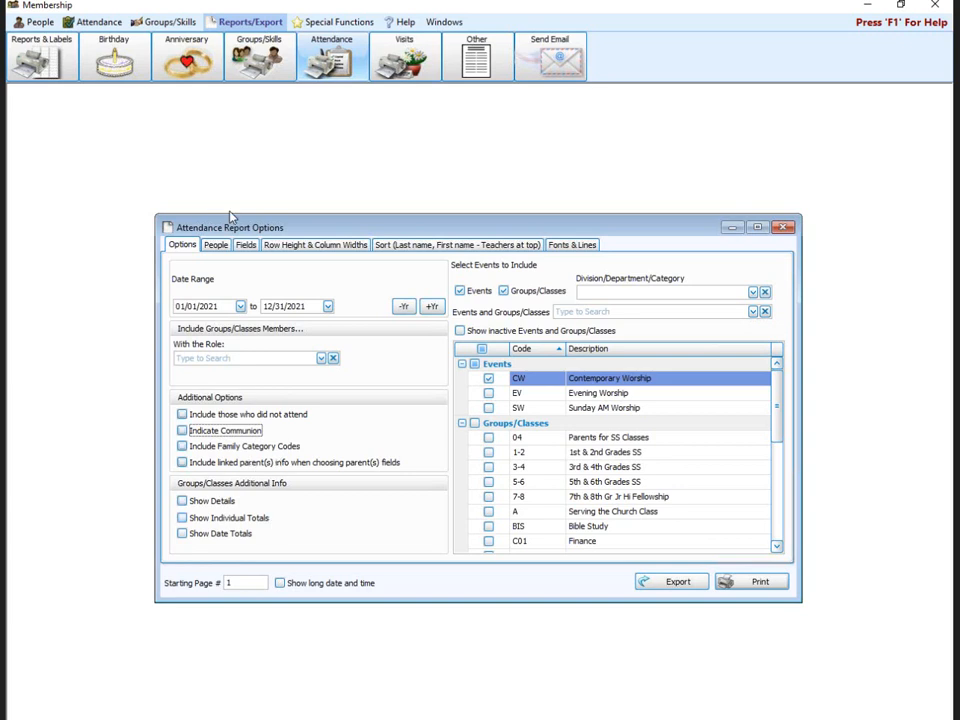
pyautogui.click(216, 248)
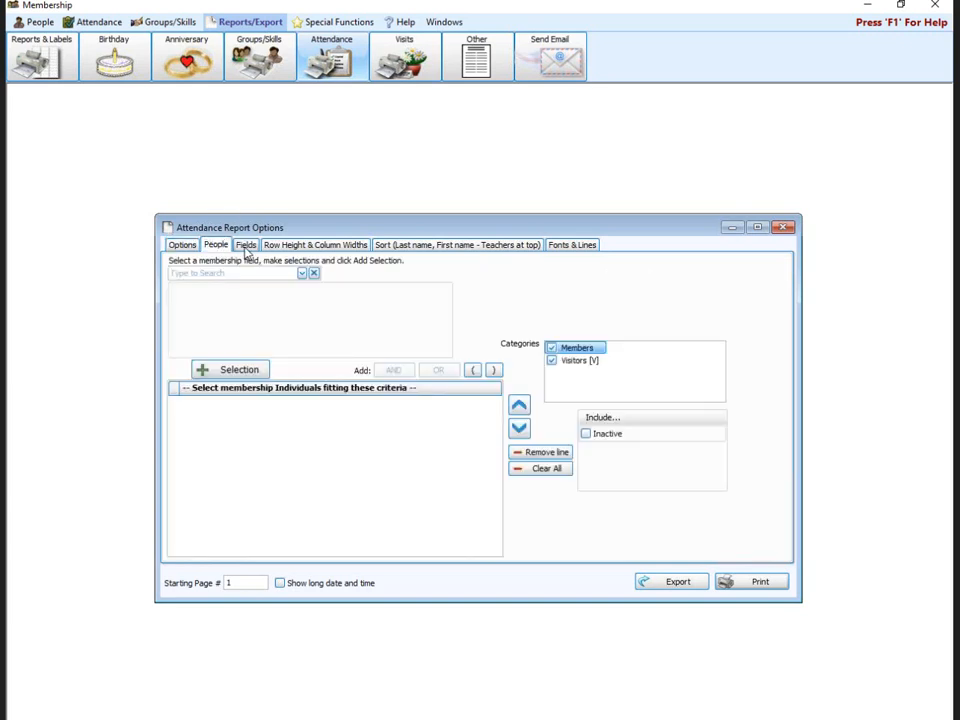
pyautogui.click(247, 250)
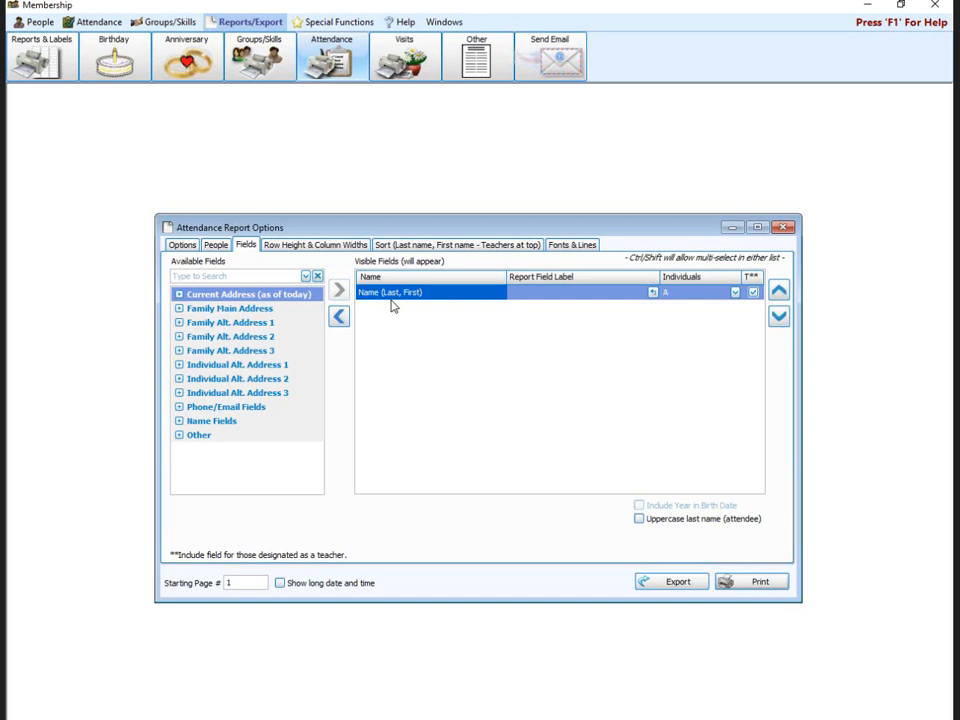
pyautogui.click(358, 250)
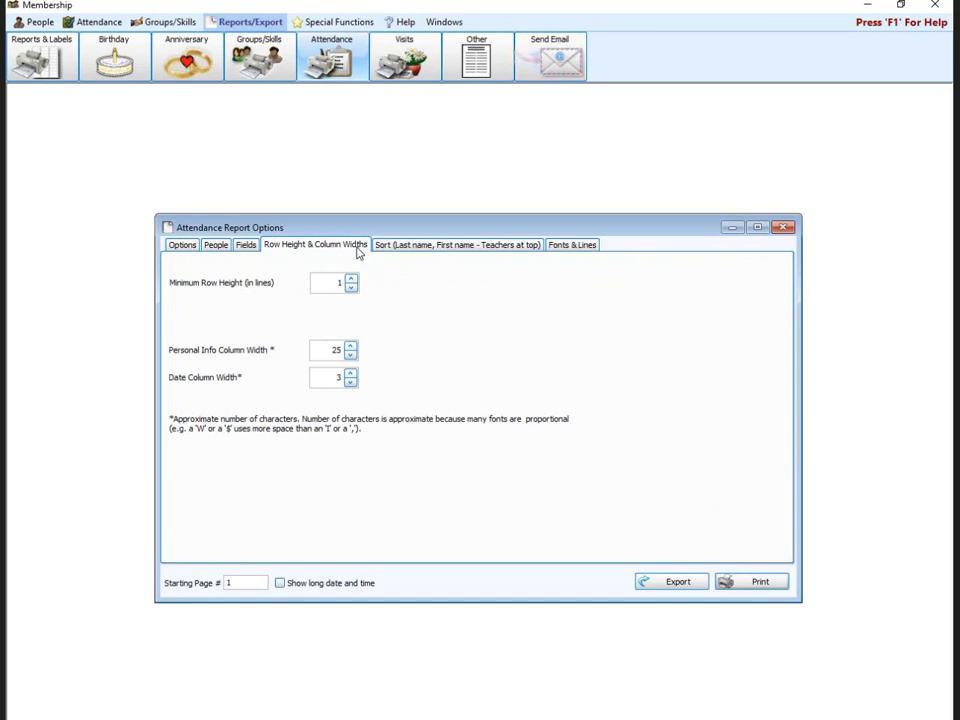
pyautogui.click(443, 251)
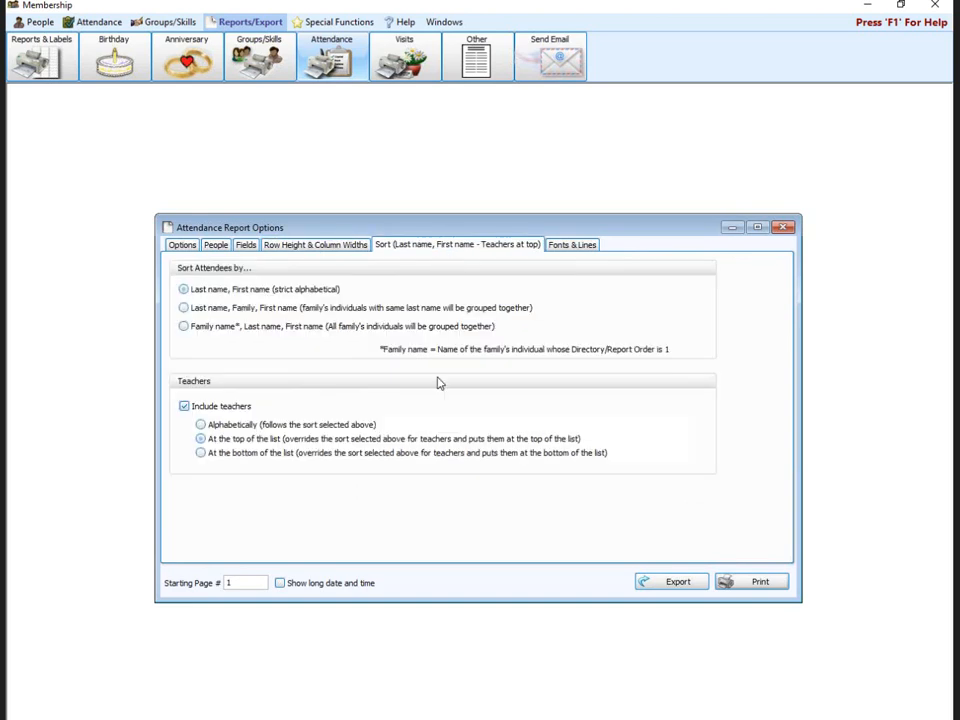
pyautogui.click(596, 248)
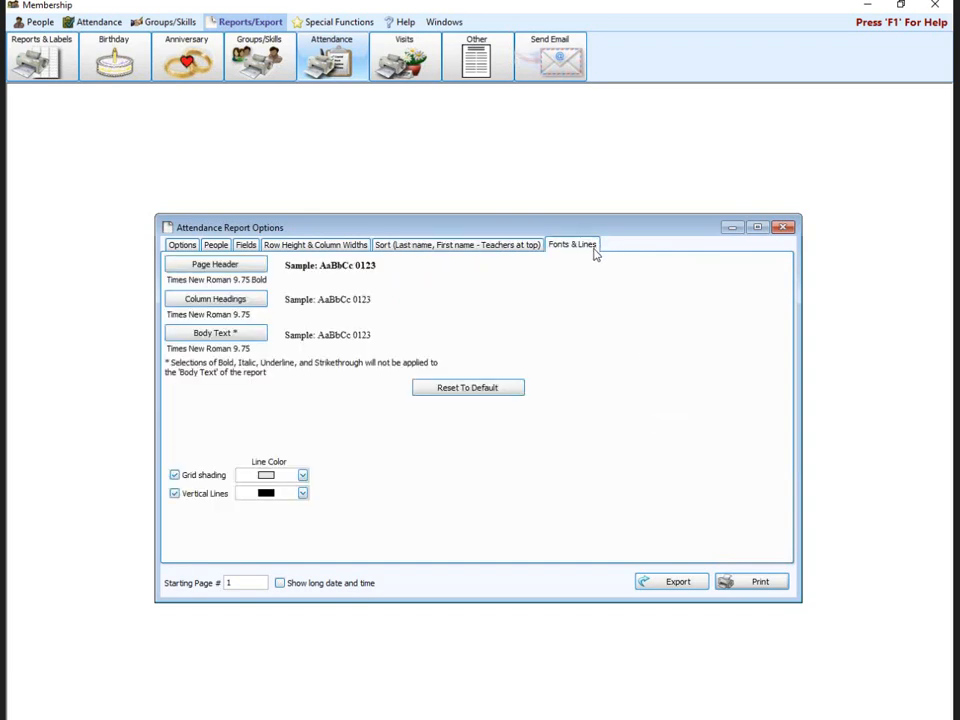
# - Include the 1st & 2nd, 3rd & 4th and 5th & 6th Grades SS classes in the report instead of Contemporary Worship
pyautogui.click(193, 250)
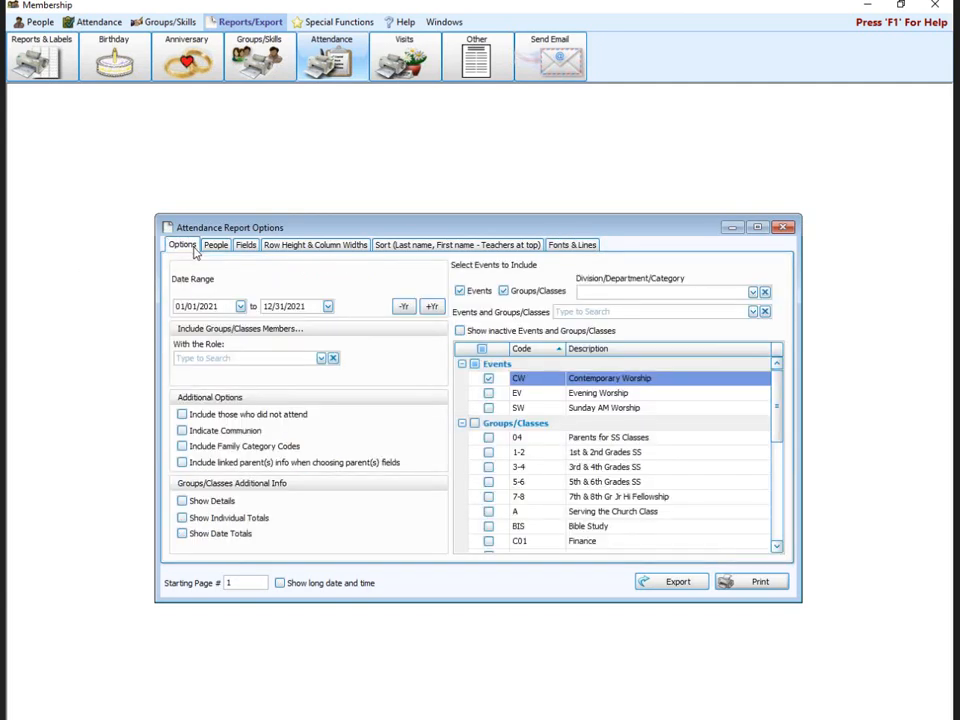
pyautogui.click(489, 452)
pyautogui.click(489, 467)
pyautogui.click(489, 482)
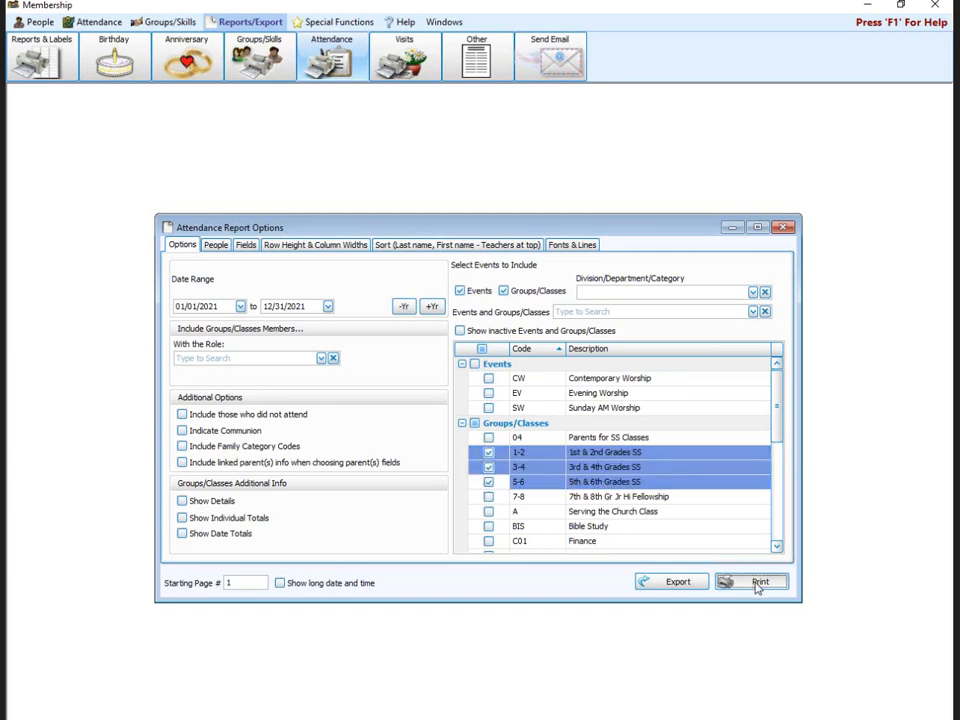
# - Preview the attendance report for the three Grades SS classes and look through its pages
pyautogui.click(758, 584)
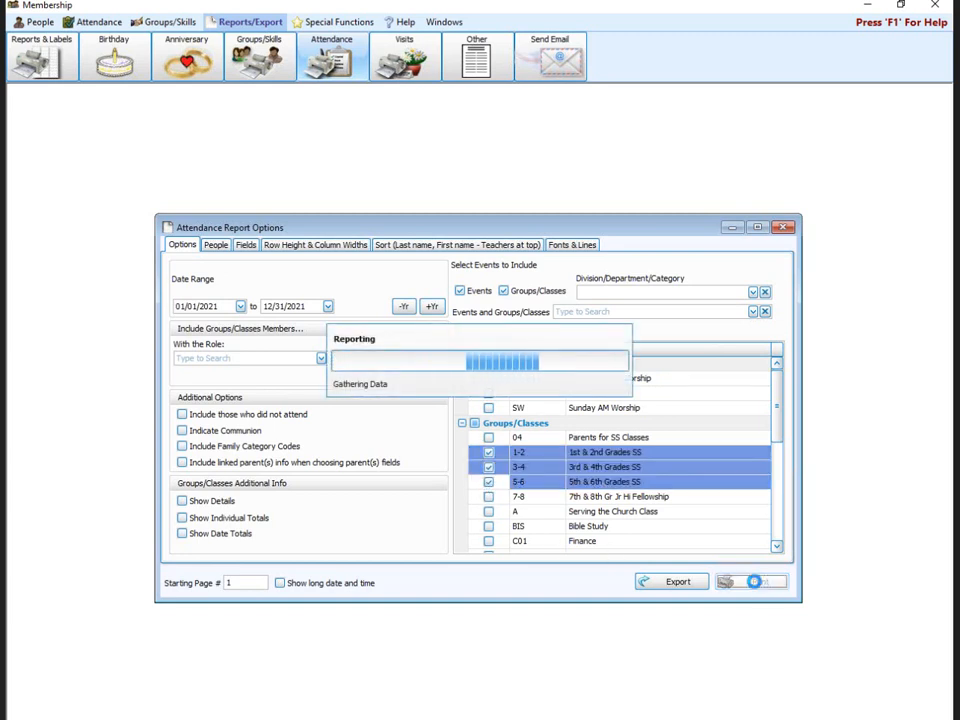
pyautogui.scroll(-3, 472, 317)
pyautogui.scroll(3, 472, 317)
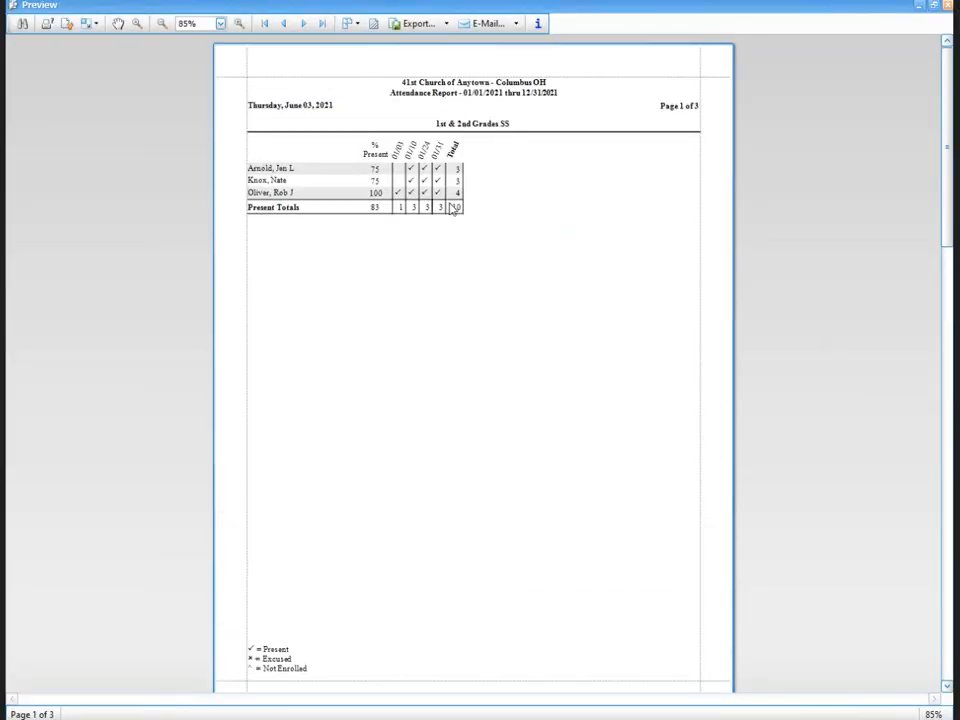
pyautogui.scroll(-3, 448, 270)
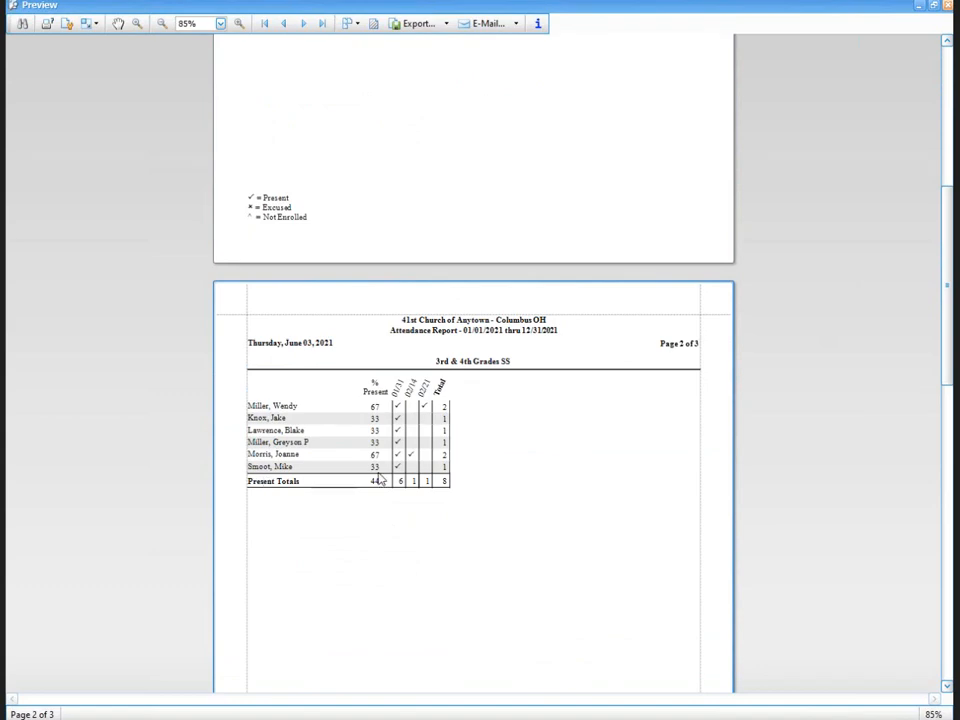
pyautogui.scroll(-10, 455, 490)
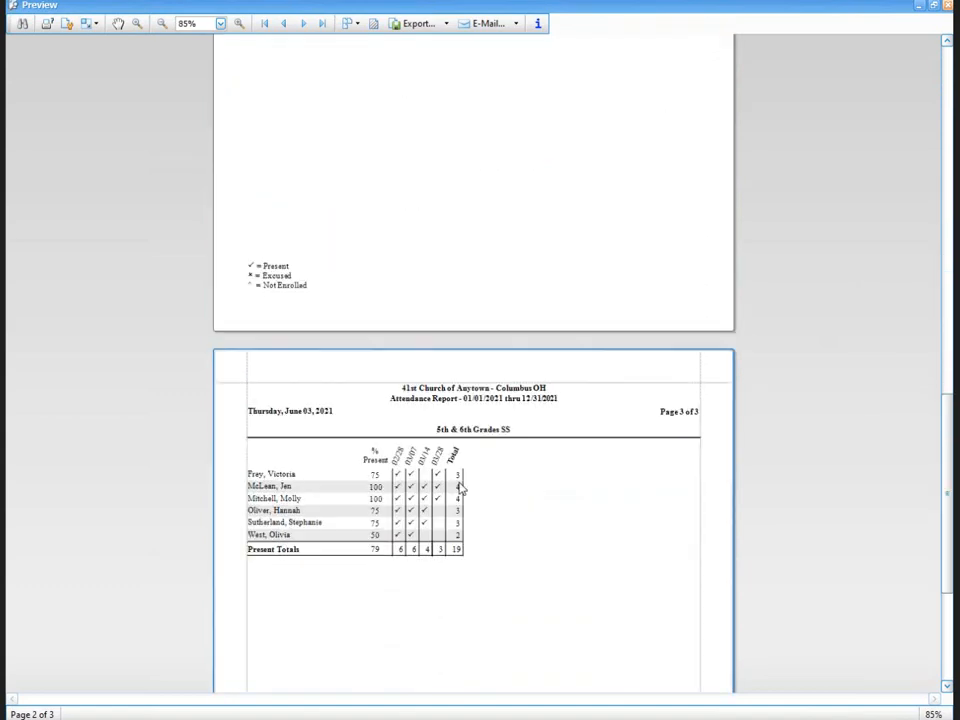
pyautogui.scroll(-3, 460, 487)
pyautogui.scroll(20, 459, 488)
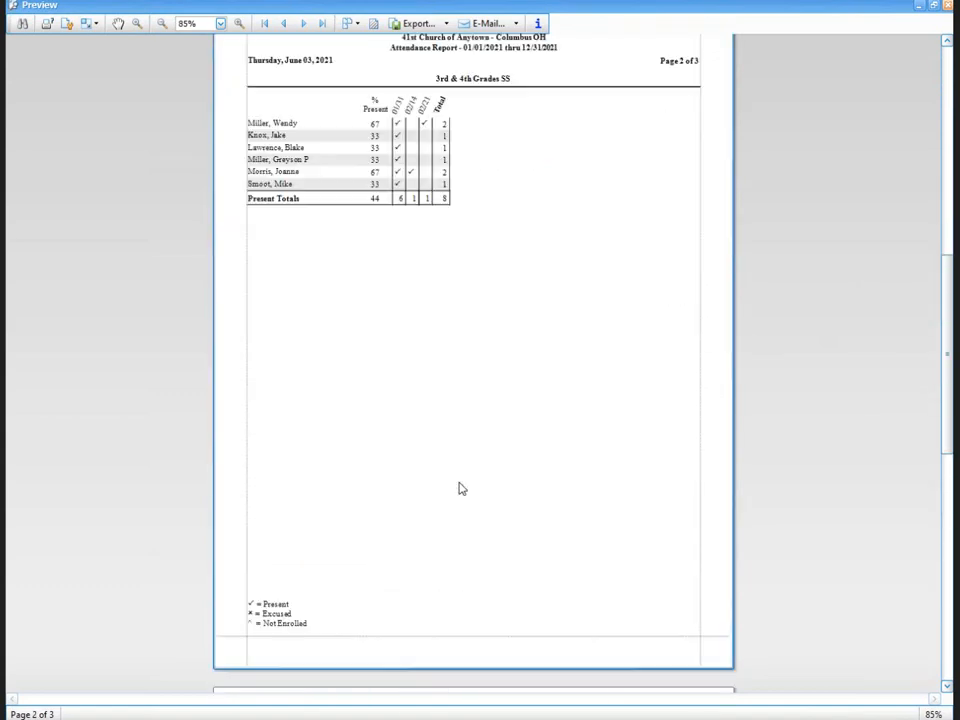